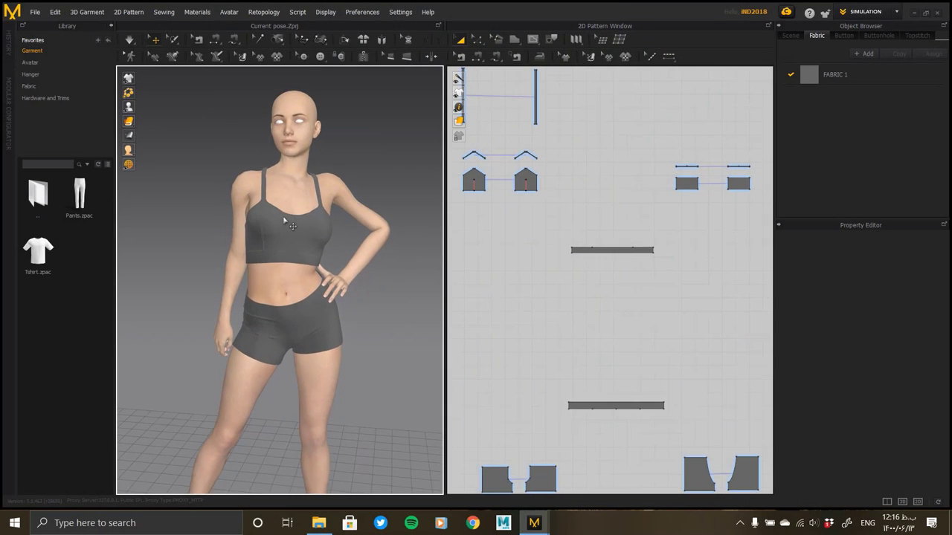
- Orbit in closer to the avatar and bring up the workspace mode list at the top right
scroll(298, 246, "up", 3)
scroll(290, 270, "up", 2)
mouse_move(287, 270)
right_mouse_down()
mouse_move(223, 270)
mouse_move(444, 261)
mouse_move(181, 261)
right_mouse_up()
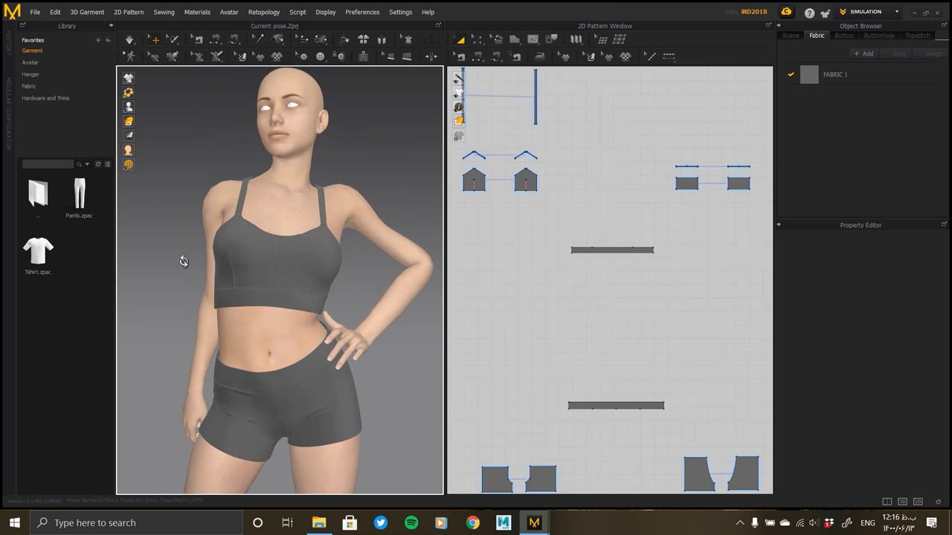
left_click(871, 15)
- Switch to the UV Editor and apply Set UV from pattern alignment
left_click(863, 84)
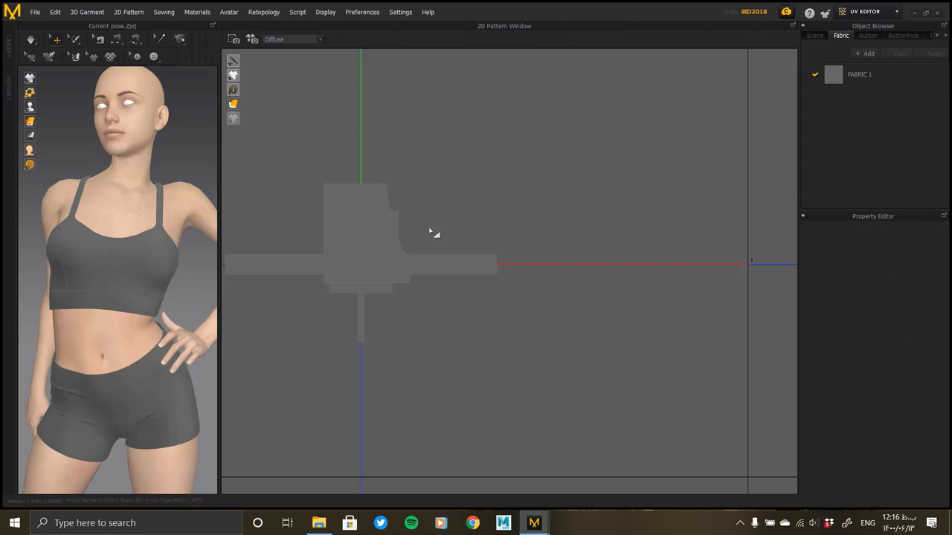
middle_click_drag(493, 215, 452, 215)
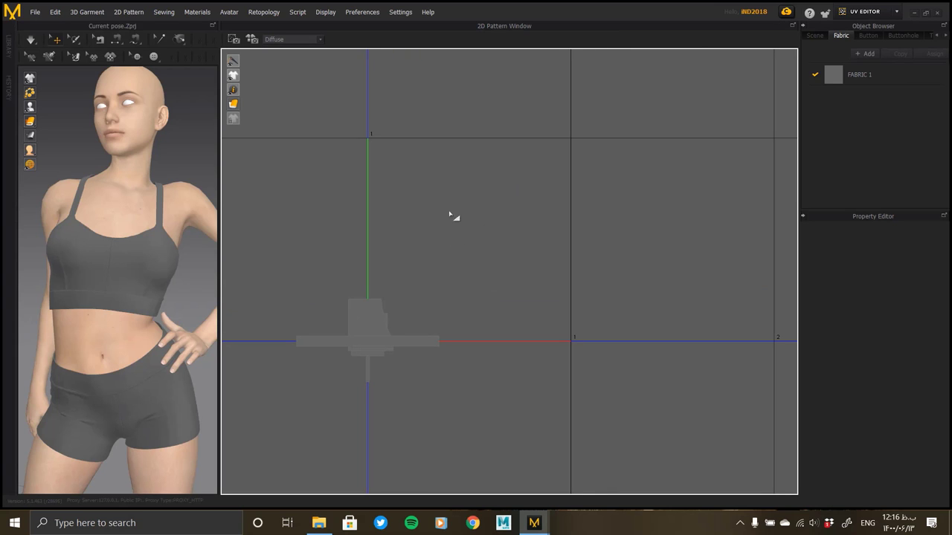
right_click(441, 170)
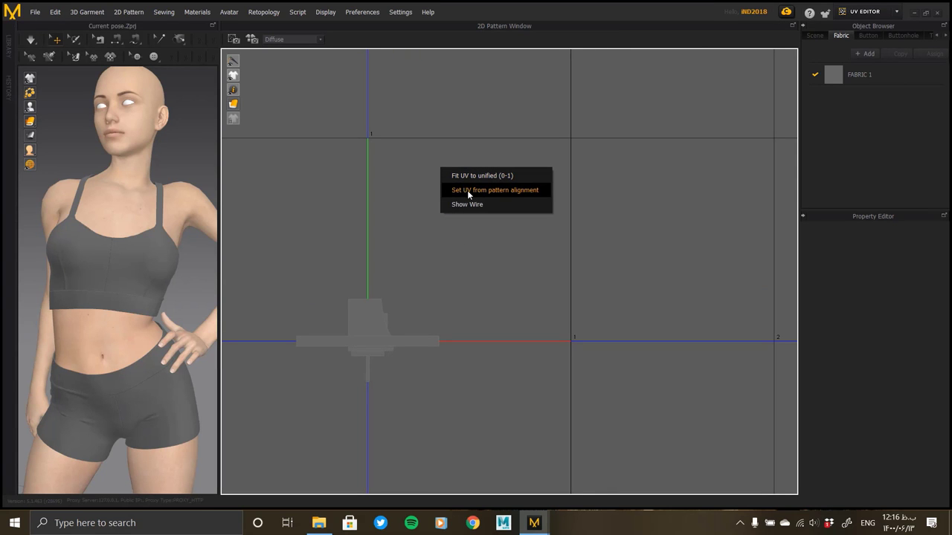
left_click(467, 191)
- Select all UV islands and shift them left toward the UV origin
scroll(434, 277, "down", 3)
middle_click_drag(524, 210, 469, 238)
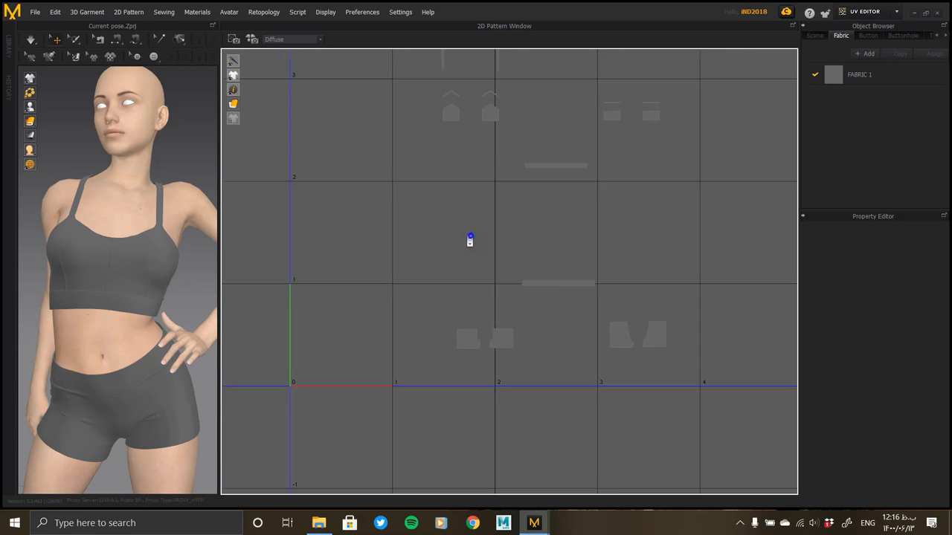
scroll(424, 219, "down", 3)
left_click_drag(591, 349, 461, 156)
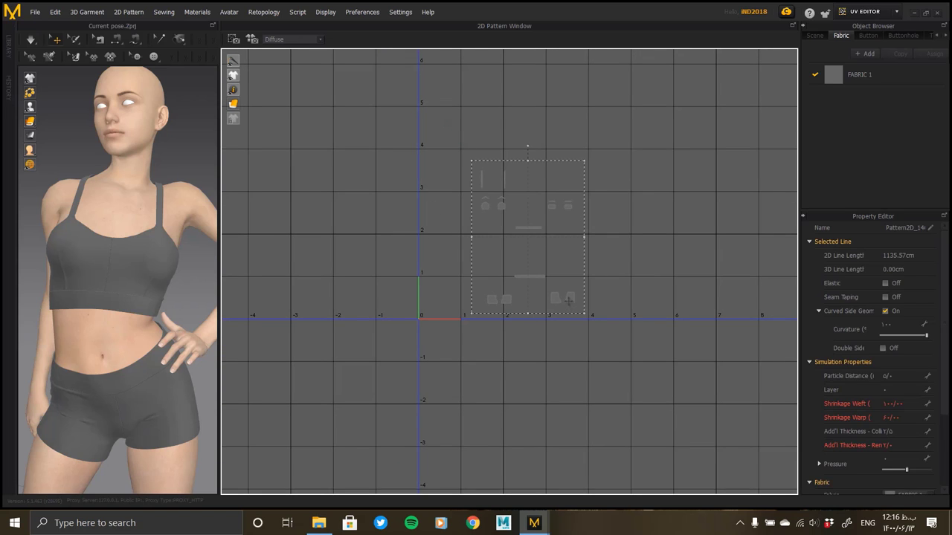
left_click_drag(567, 301, 455, 311)
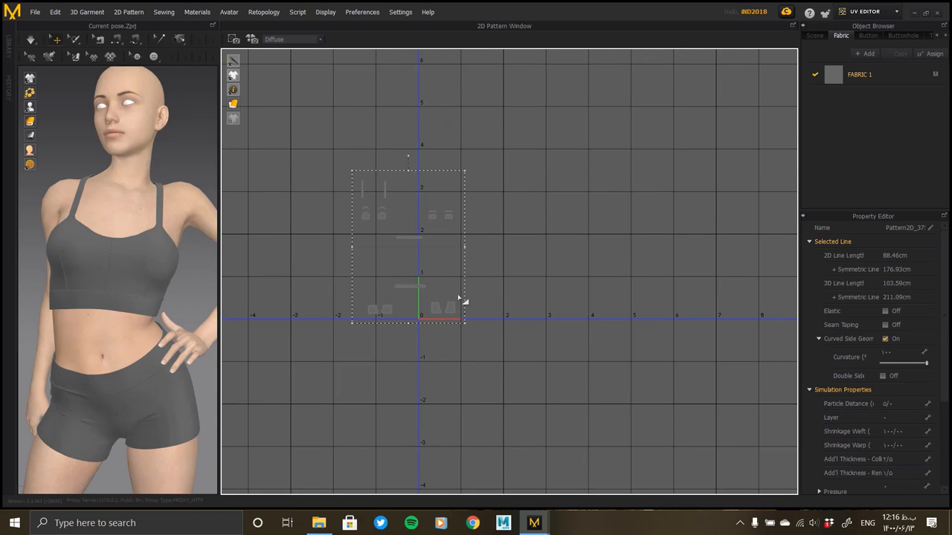
left_click(325, 146)
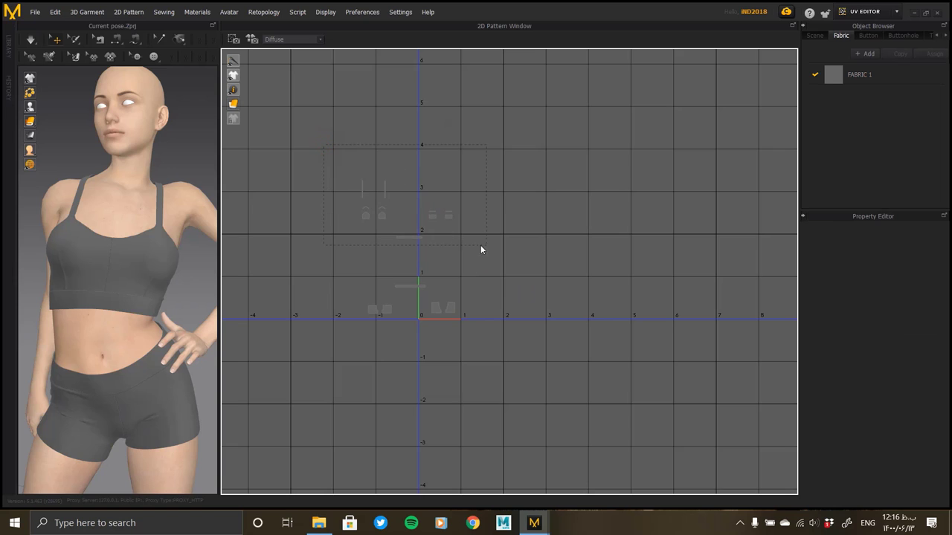
- Move the upper group of UV pieces down toward the origin, then select the crop top's band piece
left_click_drag(480, 246, 476, 246)
left_click_drag(445, 218, 445, 261)
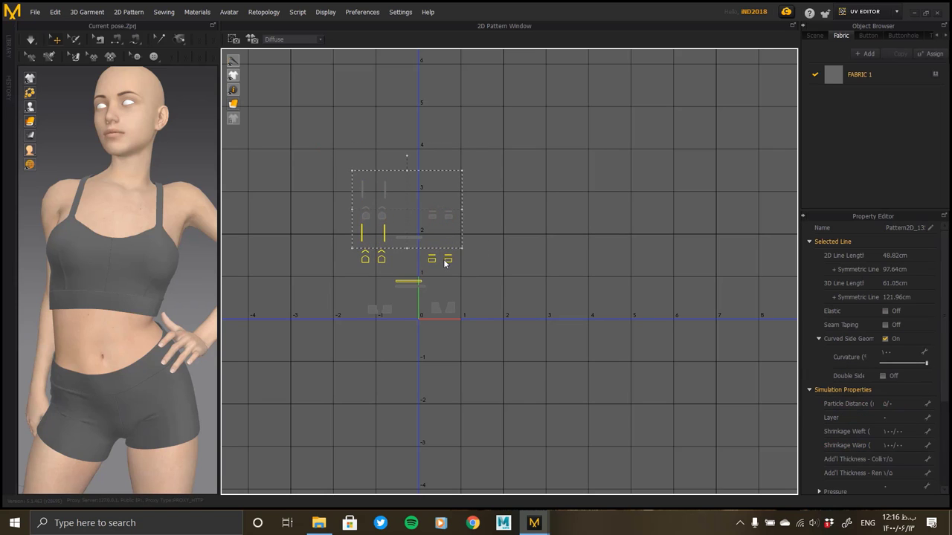
left_click(514, 262)
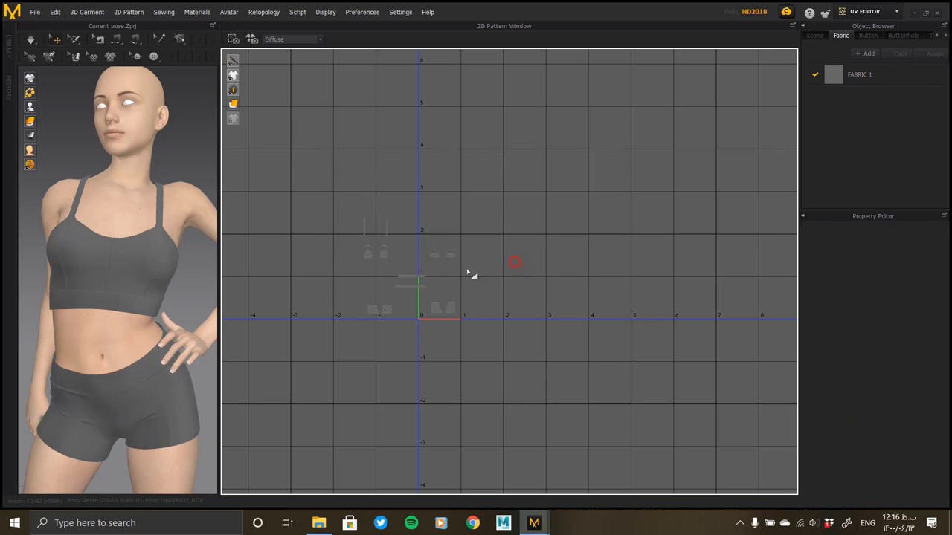
left_click(414, 265)
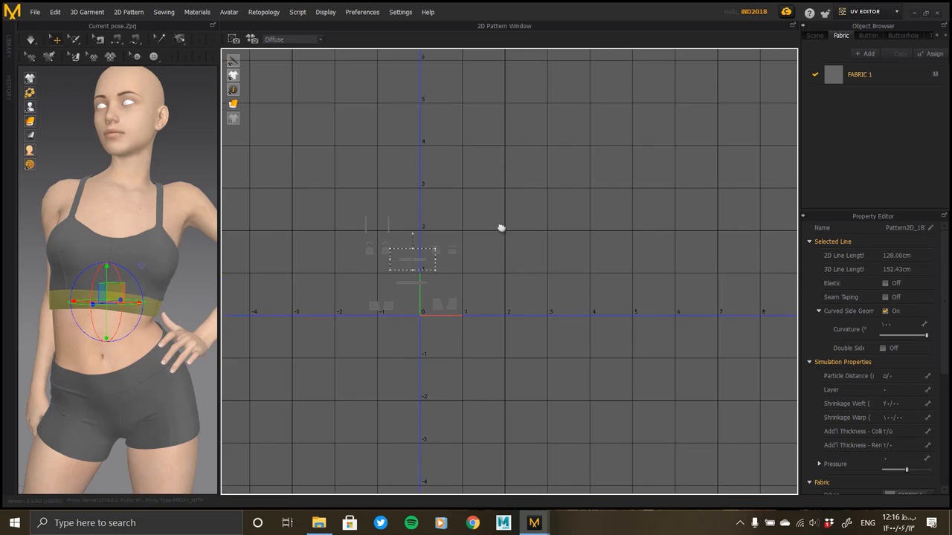
scroll(501, 227, "up", 2)
scroll(483, 259, "up", 2)
scroll(483, 260, "up", 2)
- Place the left shorts UV piece at the origin on the tile's bottom edge
scroll(484, 251, "up", 2)
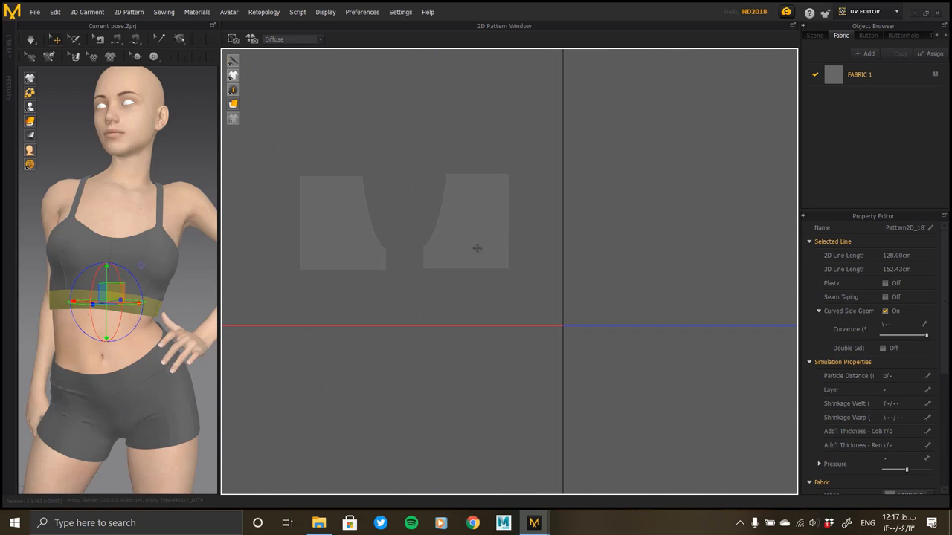
mouse_move(478, 254)
left_mouse_down()
mouse_move(508, 297)
mouse_move(529, 302)
left_mouse_up()
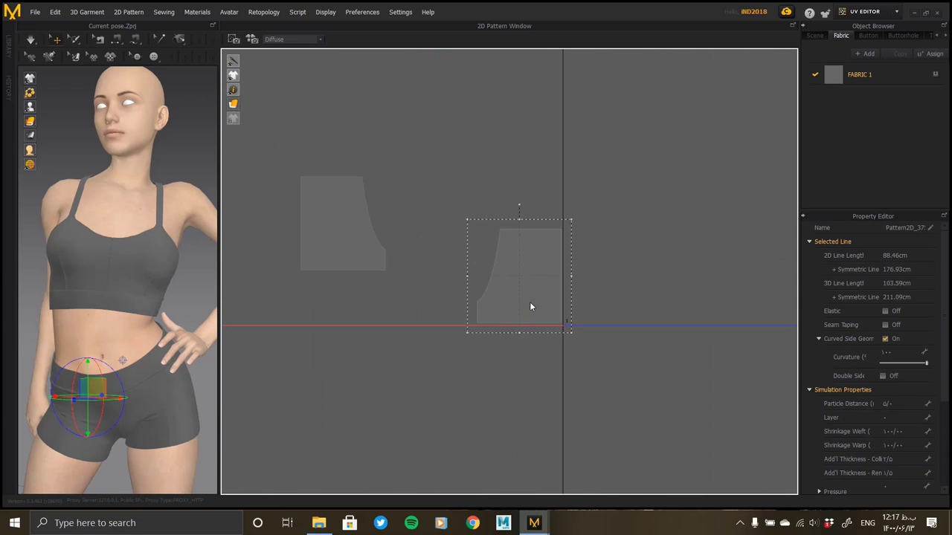
left_click_drag(357, 229, 448, 283)
scroll(565, 334, "down", 2)
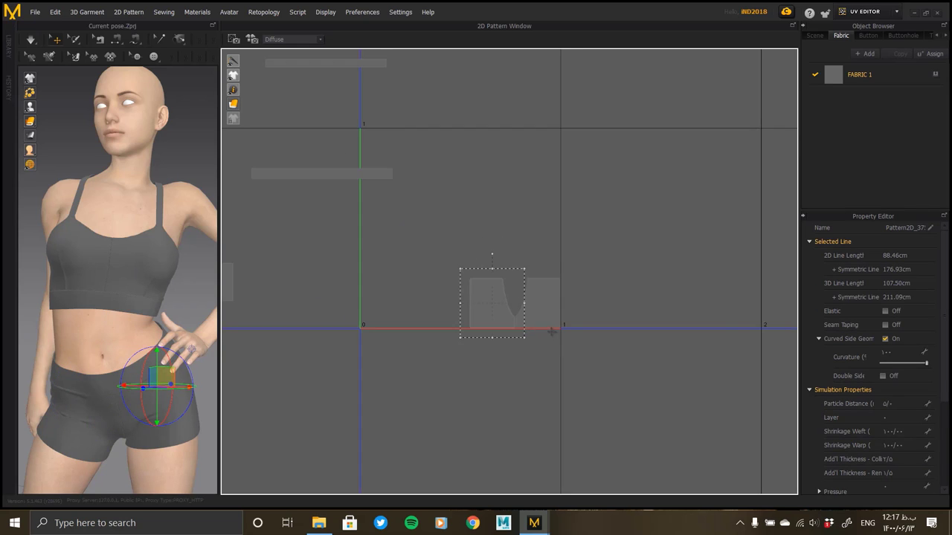
scroll(452, 310, "down", 2)
left_click_drag(373, 309, 462, 319)
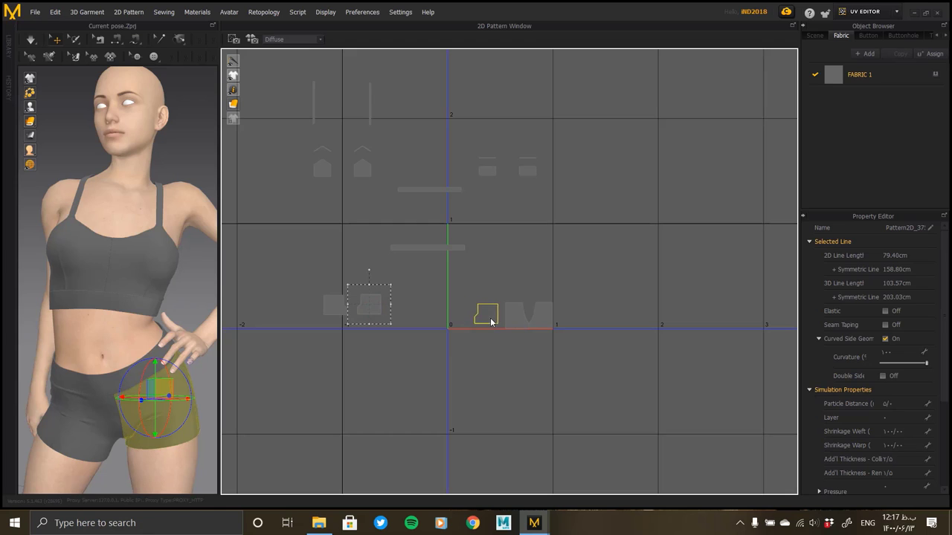
left_click_drag(376, 319, 463, 328)
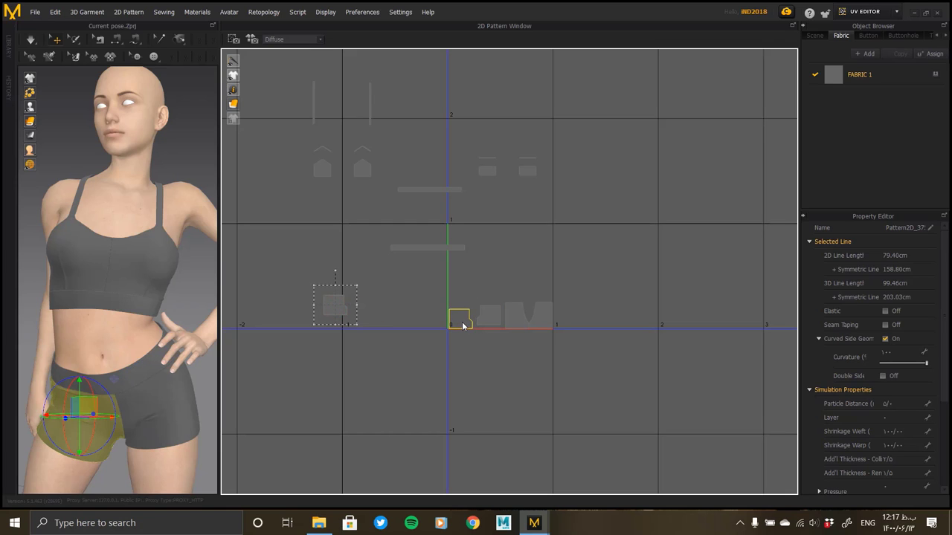
scroll(462, 324, "up", 1)
scroll(462, 324, "up", 1)
scroll(462, 325, "up", 2)
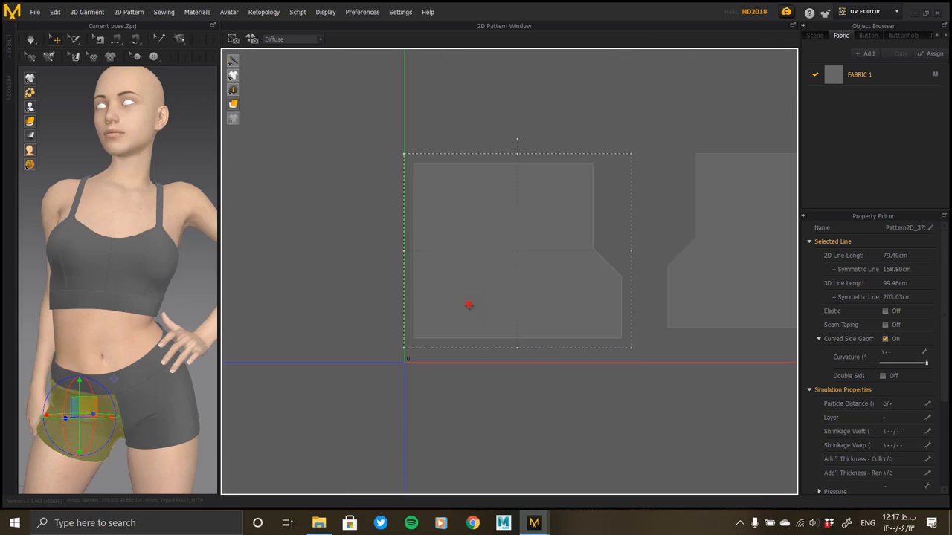
left_click_drag(462, 327, 463, 327)
- Set the next shorts piece beside it and slide both pieces right along the baseline
left_click_drag(707, 293, 639, 322)
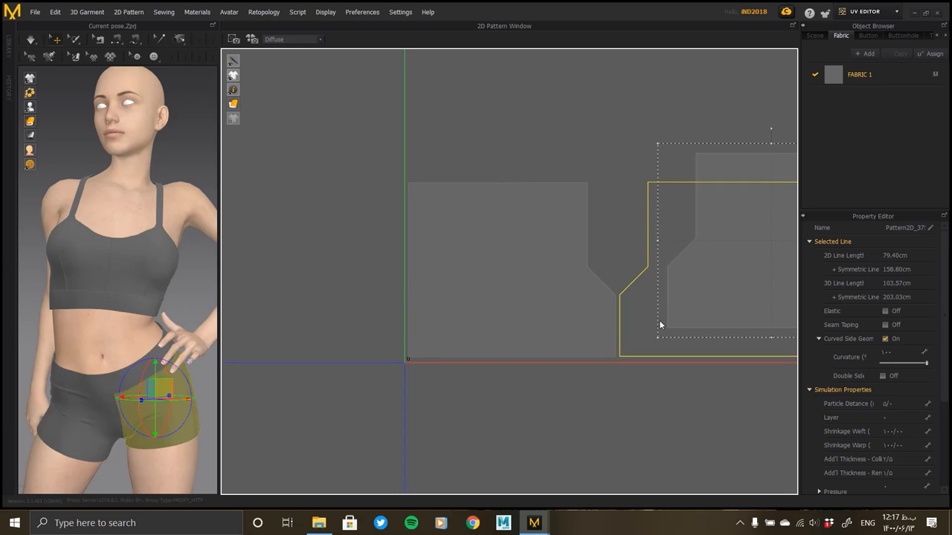
scroll(638, 323, "down", 2)
scroll(463, 295, "down", 1)
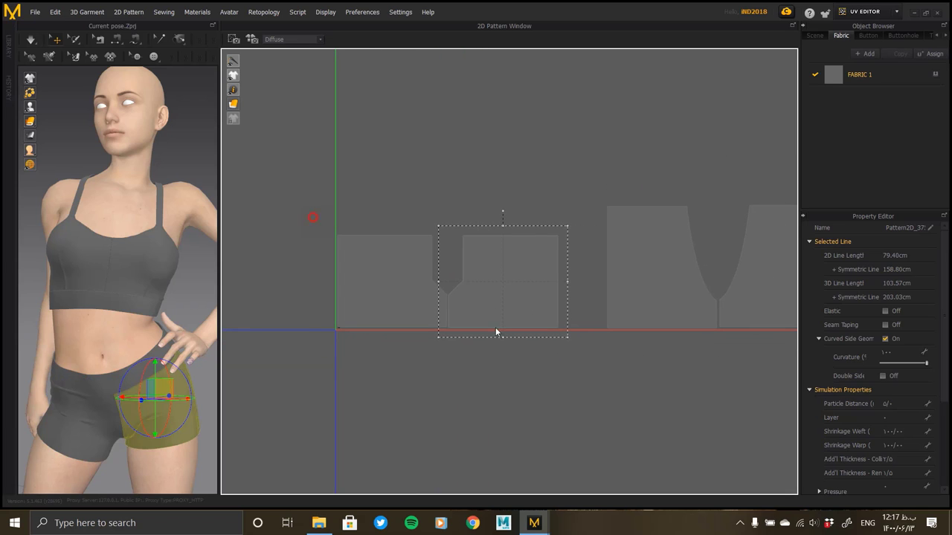
left_click_drag(308, 209, 582, 386)
left_click_drag(542, 304, 588, 307)
scroll(589, 334, "down", 2)
scroll(593, 372, "down", 2)
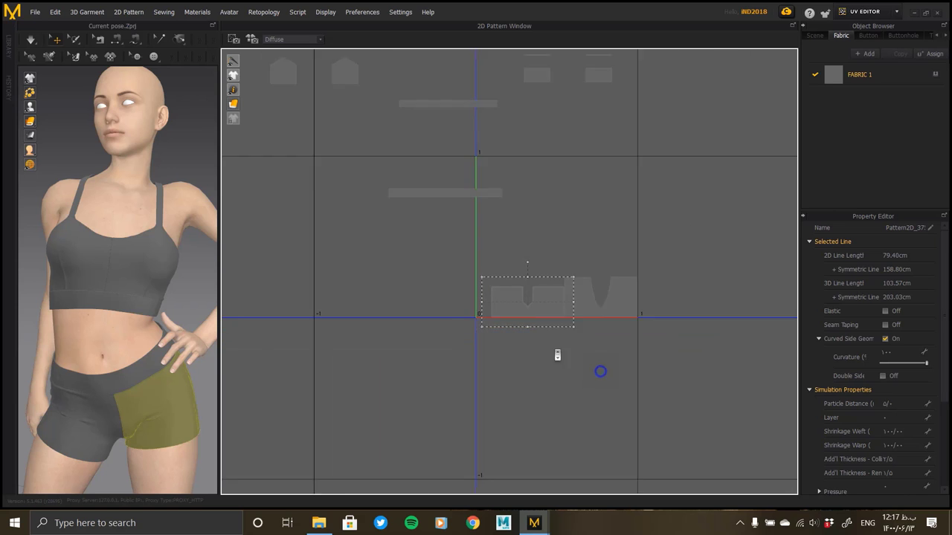
scroll(557, 354, "down", 2)
mouse_move(467, 314)
middle_mouse_down()
mouse_move(432, 234)
mouse_move(478, 336)
mouse_move(595, 298)
middle_mouse_up()
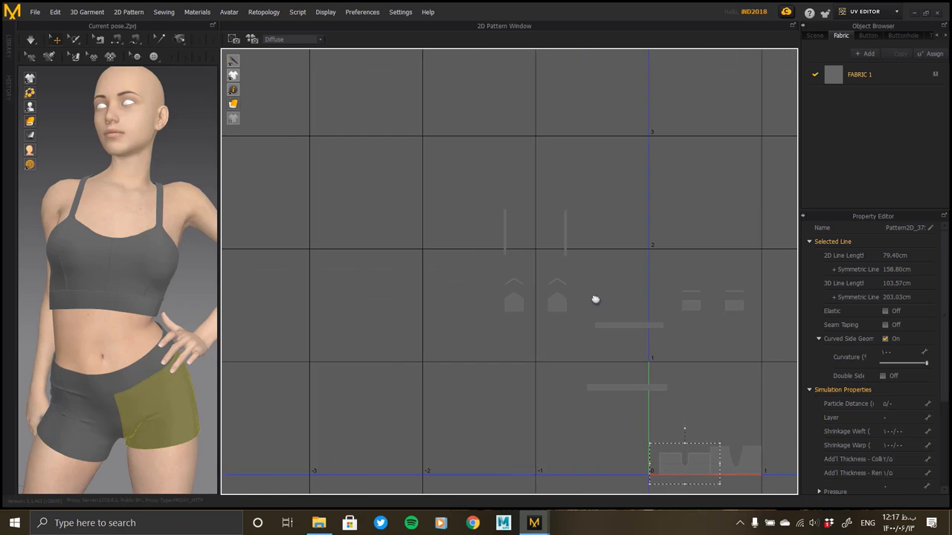
scroll(553, 282, "down", 3)
scroll(554, 283, "up", 2)
scroll(546, 247, "up", 2)
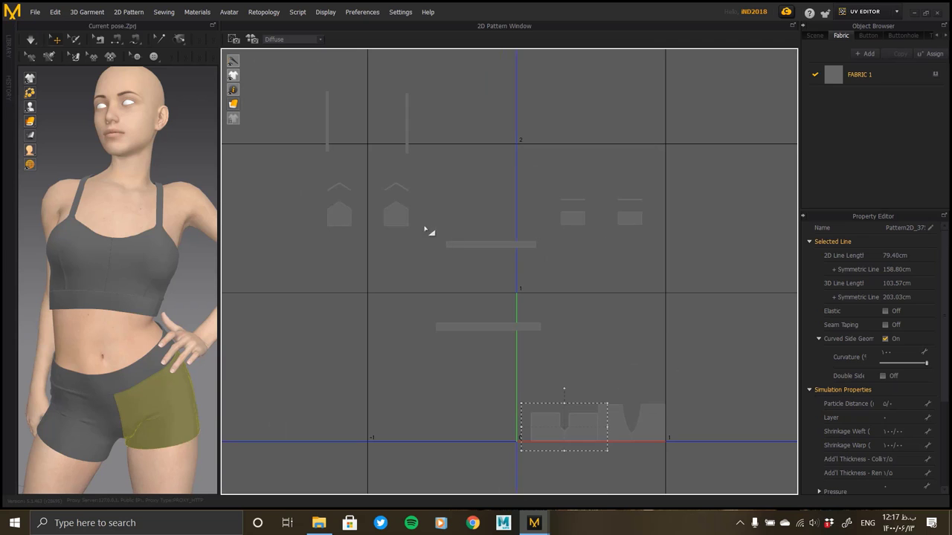
- Select the crop top panels and the two right pattern pieces, and orbit the avatar to a side view
left_click(395, 220)
left_click(344, 221)
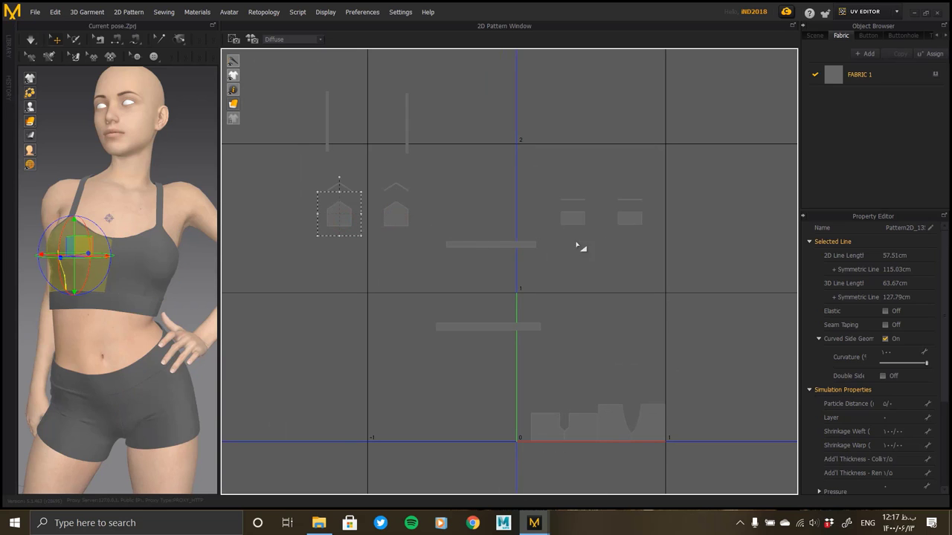
mouse_move(540, 186)
left_mouse_down()
mouse_move(684, 240)
mouse_move(655, 313)
left_mouse_up()
mouse_move(216, 266)
right_mouse_down()
mouse_move(382, 272)
mouse_move(283, 275)
right_mouse_up()
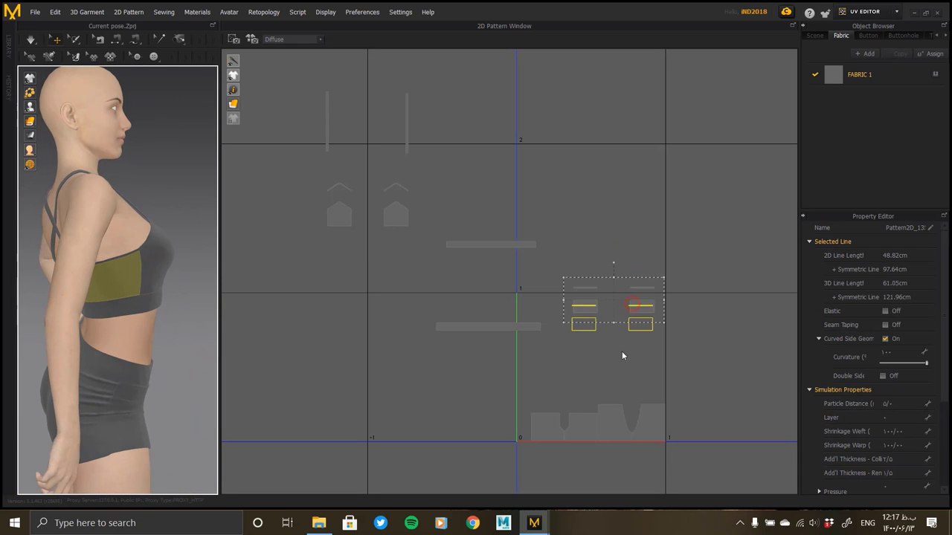
left_click(709, 363)
scroll(599, 220, "up", 3)
scroll(586, 323, "up", 3)
scroll(569, 253, "up", 3)
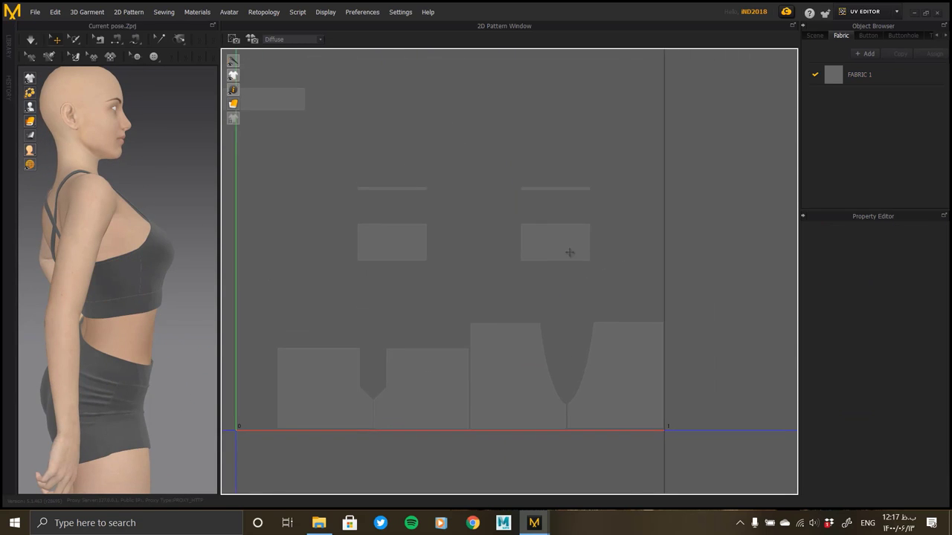
- Reposition the right and left small top pieces side by side above the shorts pieces
left_click(570, 253)
key("ctrl+c")
key("ctrl+v")
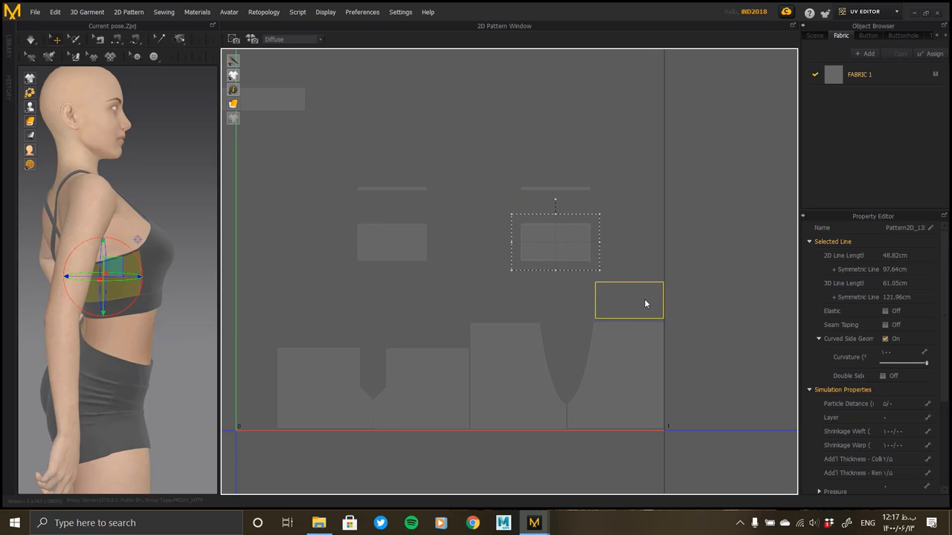
left_click(642, 300)
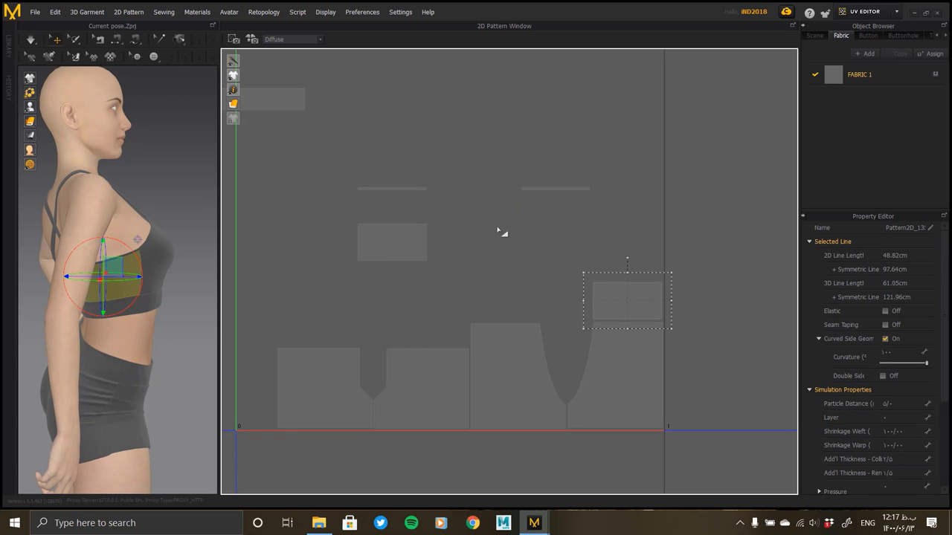
left_click(401, 240)
key("ctrl+c")
key("ctrl+v")
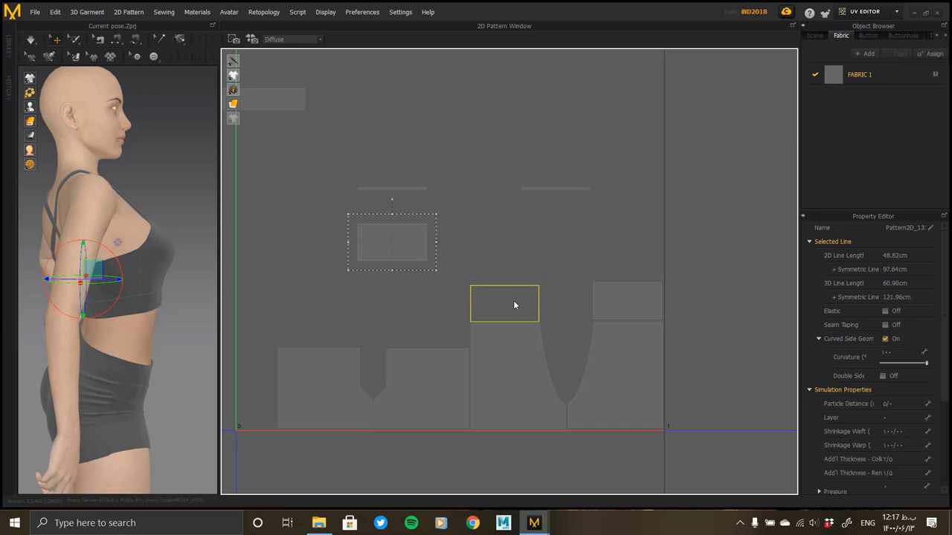
left_click(514, 303)
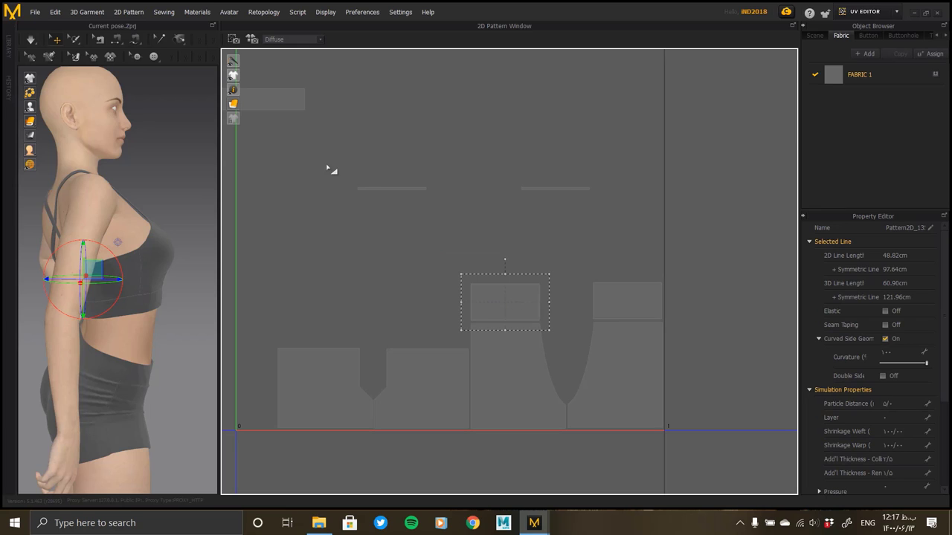
- Move the first thin strap piece above the moved panel and pick up the second strap
left_click(378, 191)
key("ctrl+c")
key("ctrl+v")
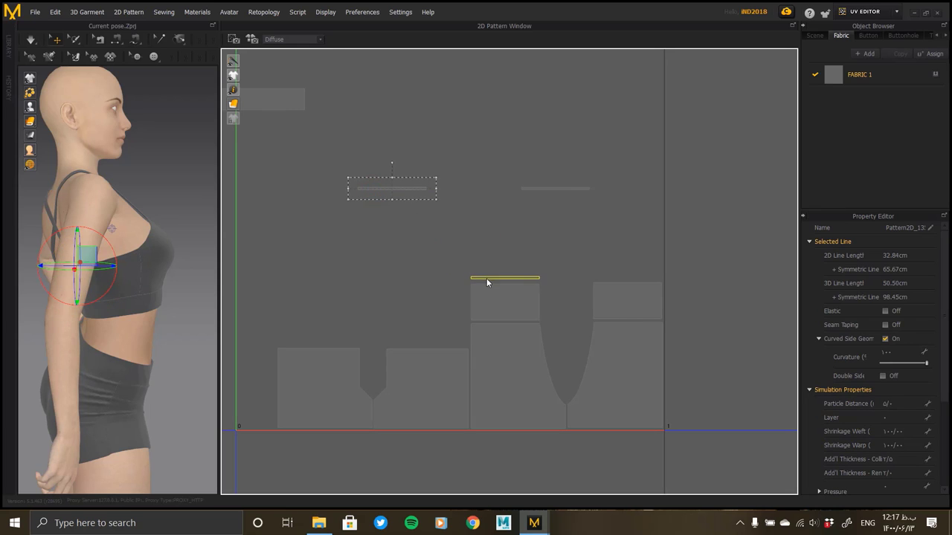
left_click(485, 280)
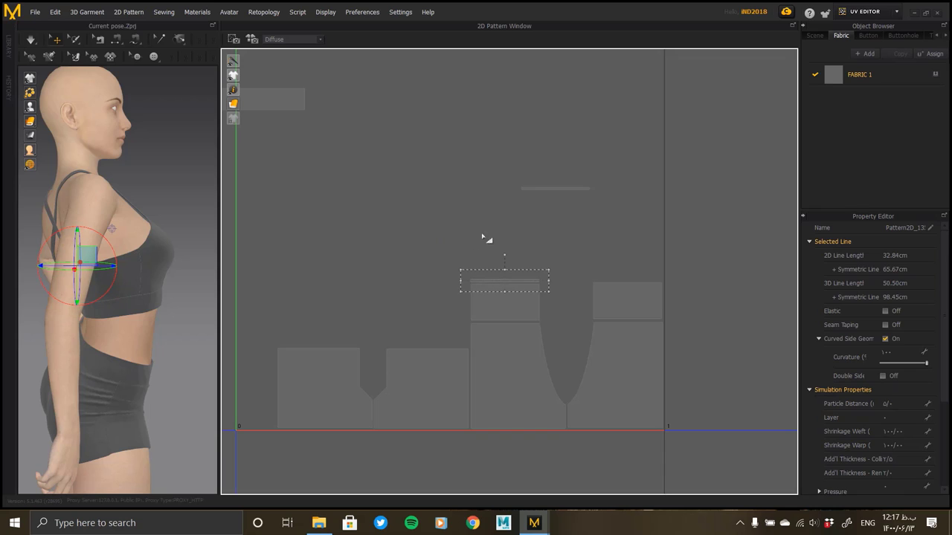
left_click(538, 190)
key("ctrl+c")
key("ctrl+v")
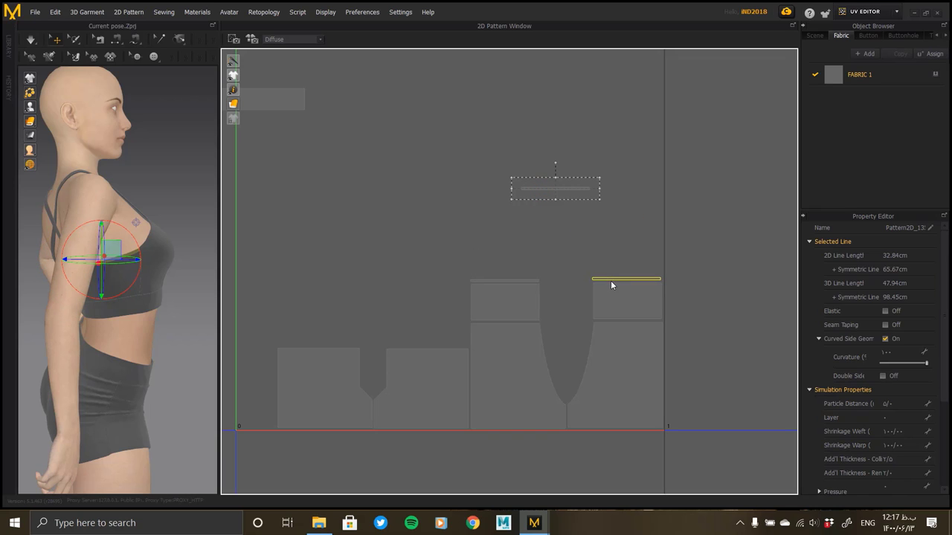
- Drop the thin strip on top of the right piece and reselect it
left_click(611, 281)
scroll(614, 283, "up", 5)
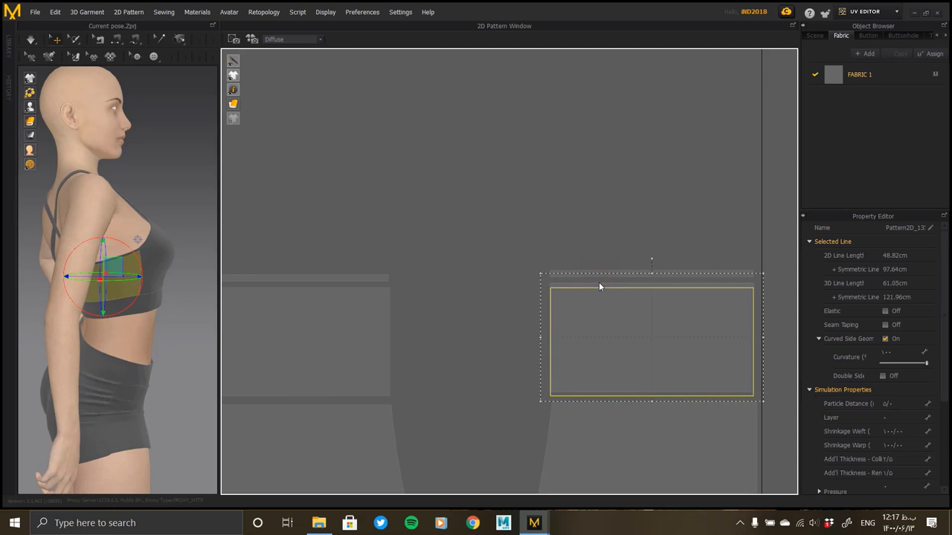
left_click(599, 282)
left_click(599, 273)
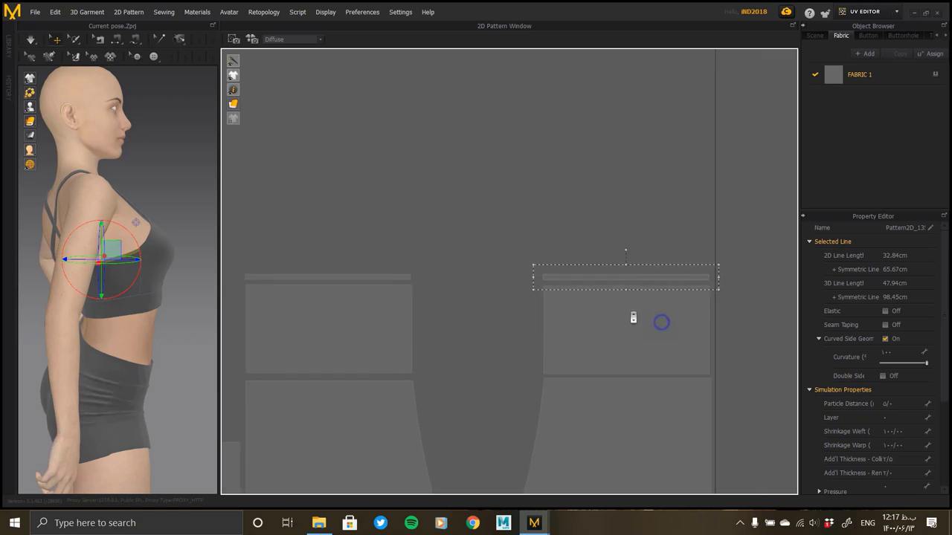
scroll(599, 276, "down", 5)
- Move the waist band strip into the tile above the layout
left_click(483, 231)
key("ctrl+c")
key("ctrl+v")
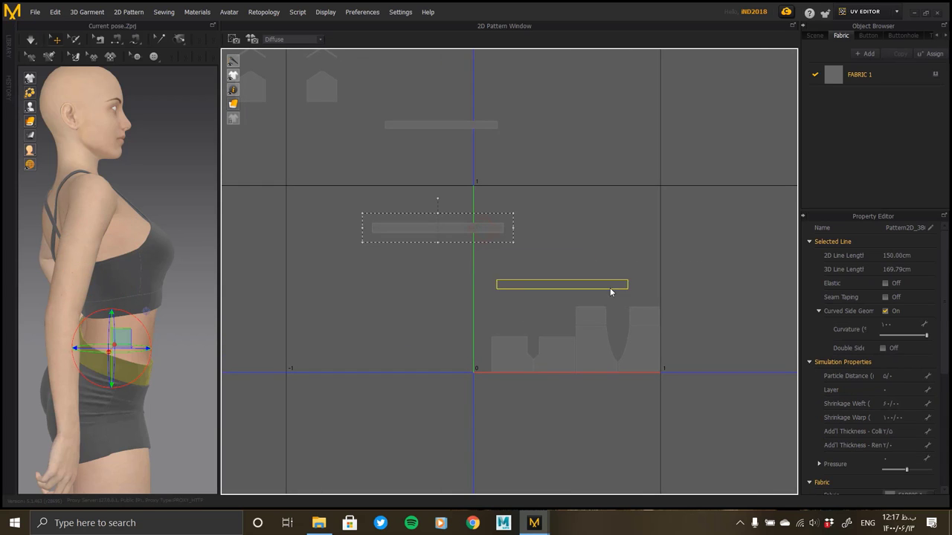
left_click(639, 305)
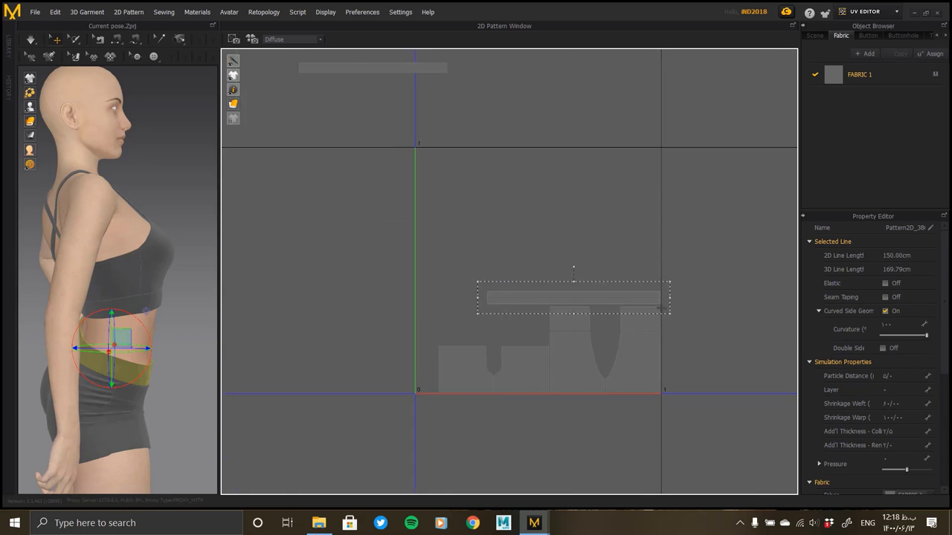
scroll(639, 301, "up", 5)
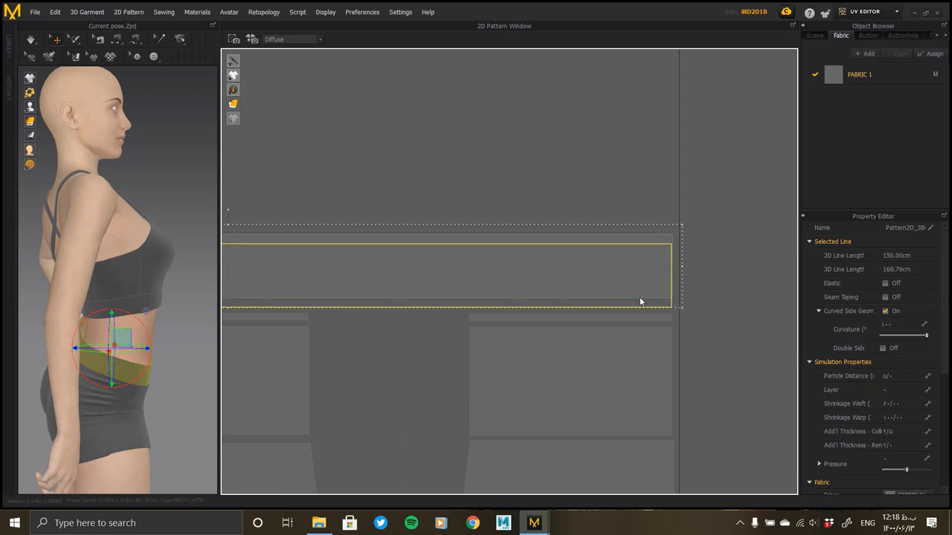
scroll(650, 303, "down", 3)
scroll(685, 342, "down", 3)
scroll(685, 342, "down", 1)
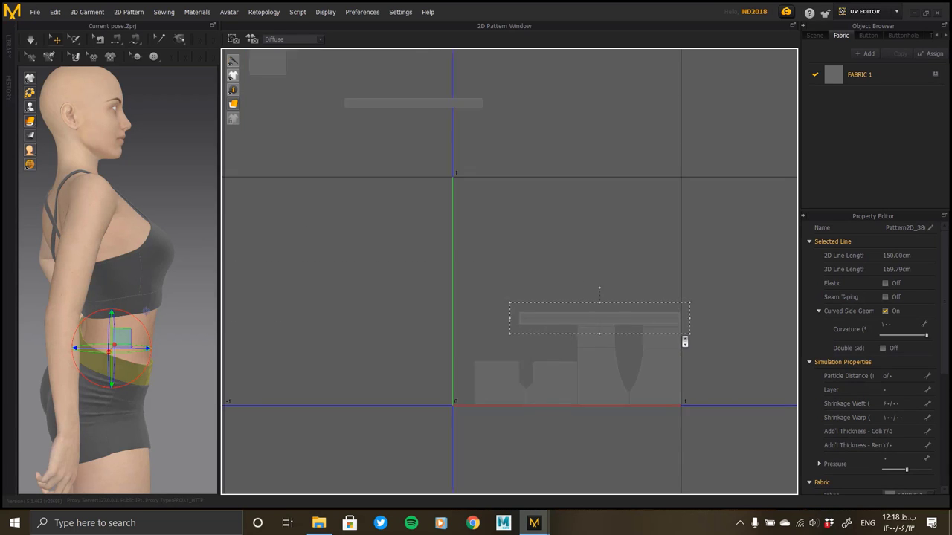
scroll(685, 342, "down", 2)
scroll(492, 269, "down", 1)
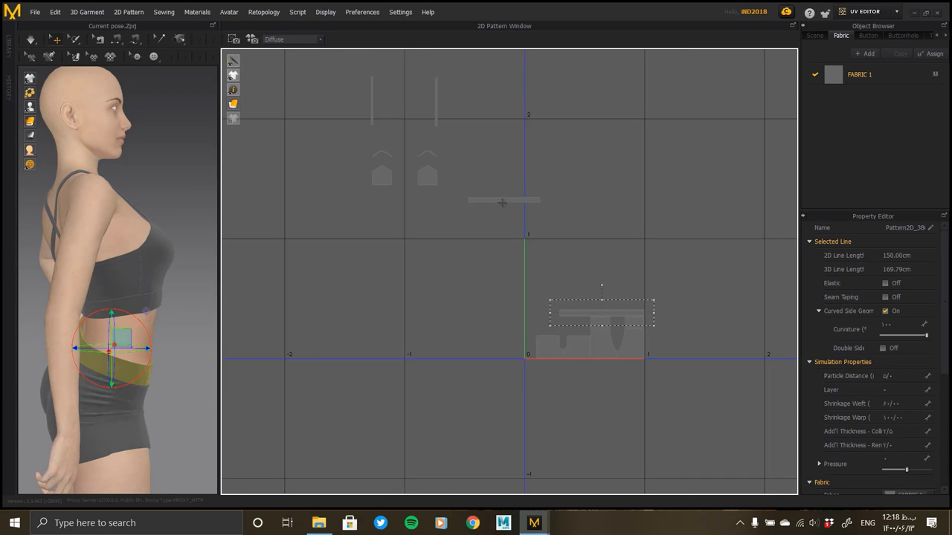
- Bring the bust band strip down into the tile and box-select the strap and cup pieces
left_click_drag(502, 203, 504, 201)
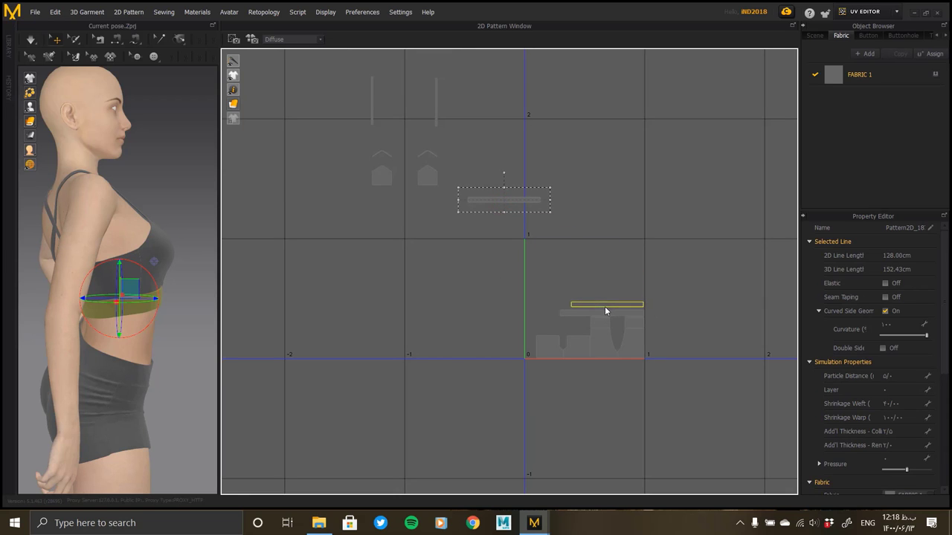
scroll(605, 311, "up", 2)
scroll(620, 282, "up", 2)
scroll(629, 285, "up", 2)
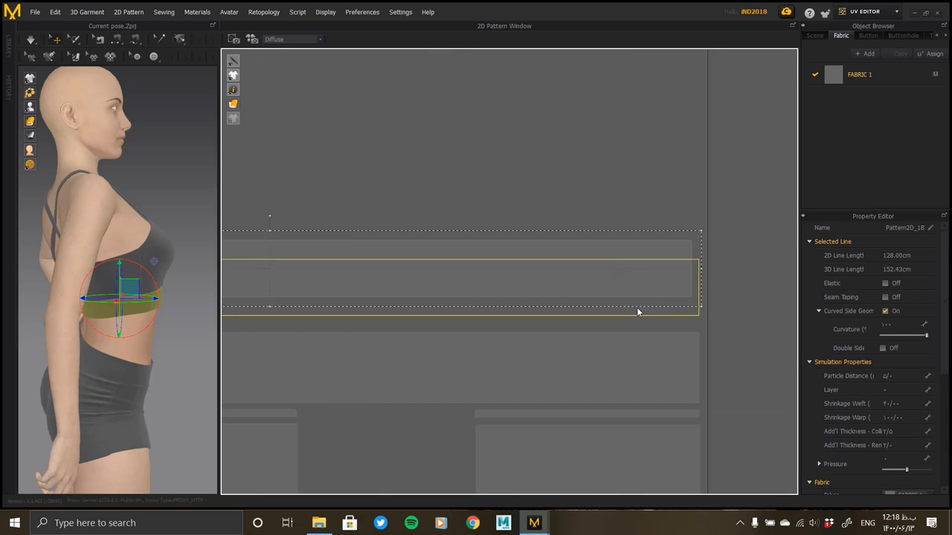
scroll(638, 315, "down", 1)
scroll(643, 316, "down", 1)
scroll(644, 315, "down", 2)
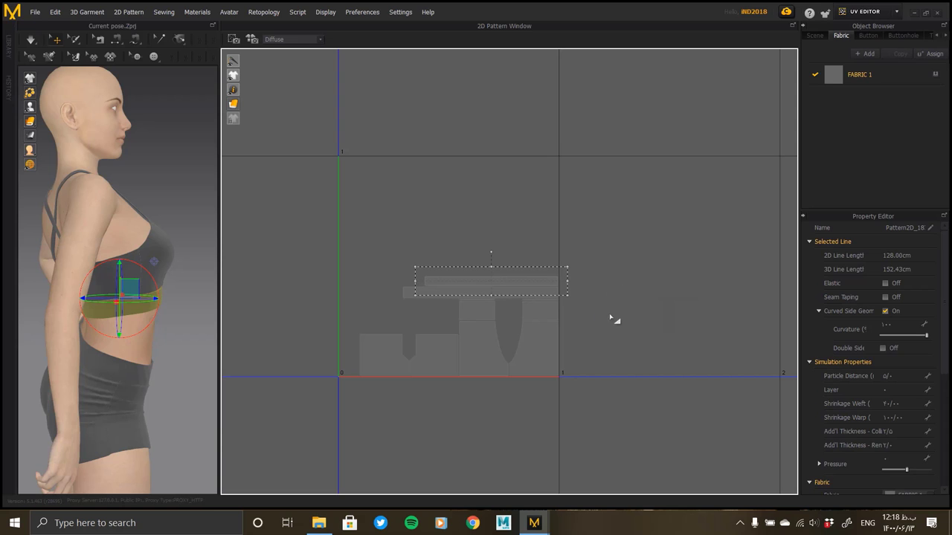
scroll(611, 318, "down", 3)
scroll(514, 297, "down", 1)
mouse_move(397, 205)
left_mouse_down()
mouse_move(472, 298)
mouse_move(549, 328)
left_mouse_up()
- Drop the left chevron trim down onto its cup
scroll(549, 329, "up", 2)
scroll(546, 336, "up", 2)
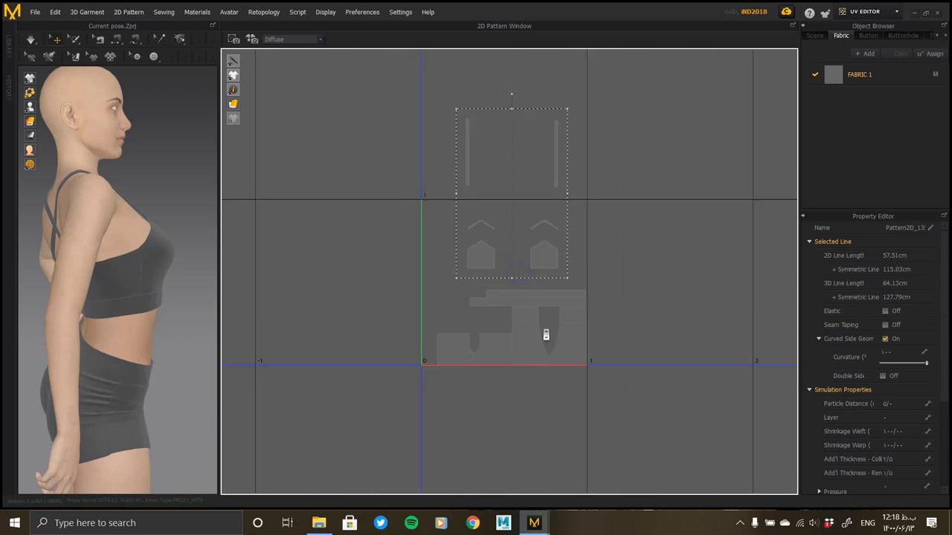
scroll(546, 336, "up", 1)
scroll(523, 250, "up", 3)
left_click(516, 213)
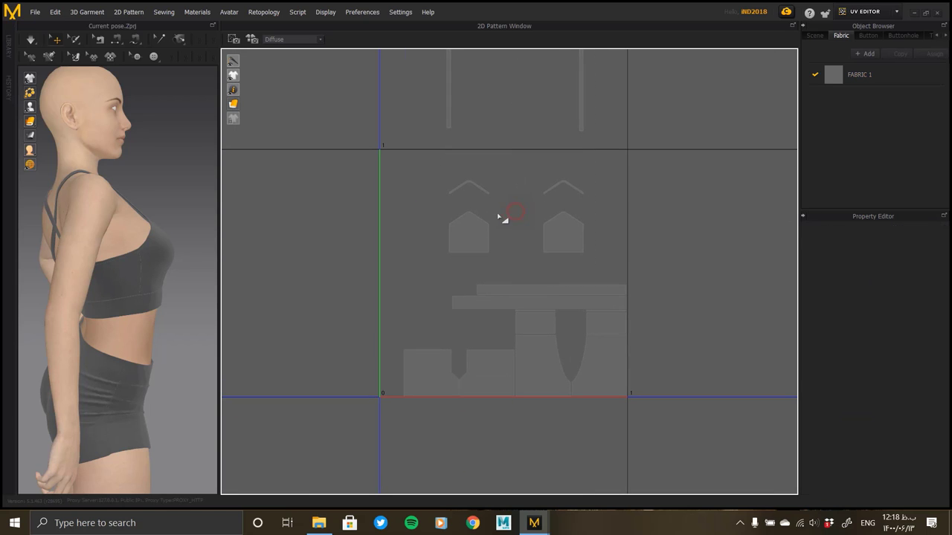
left_click_drag(477, 200, 479, 217)
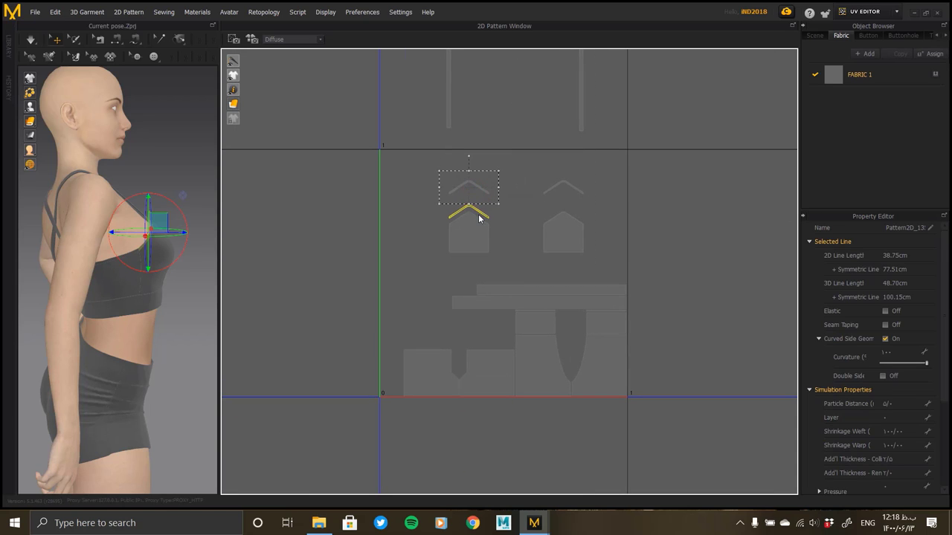
scroll(550, 211, "up", 2)
- Fit the right chevron trim onto its cup and settle the left trim in place
left_click_drag(587, 165, 591, 209)
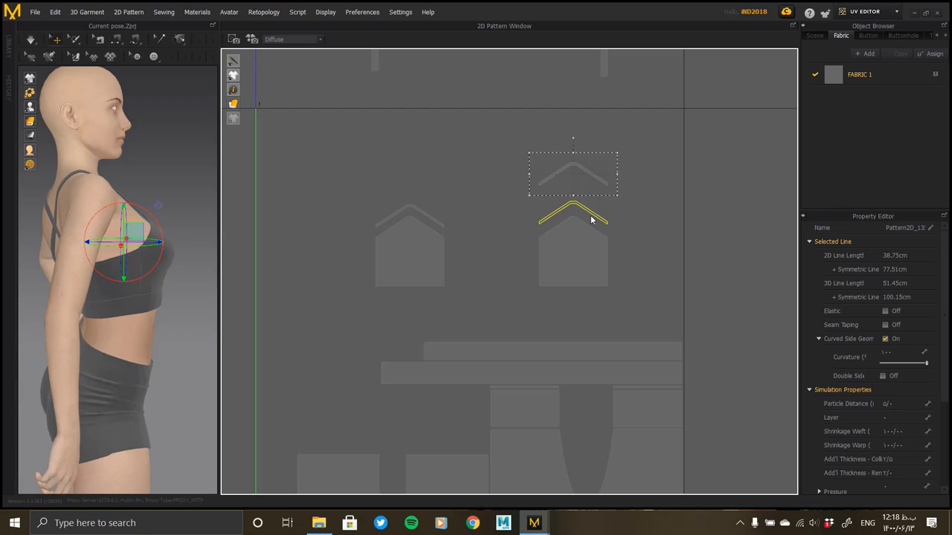
mouse_move(497, 5)
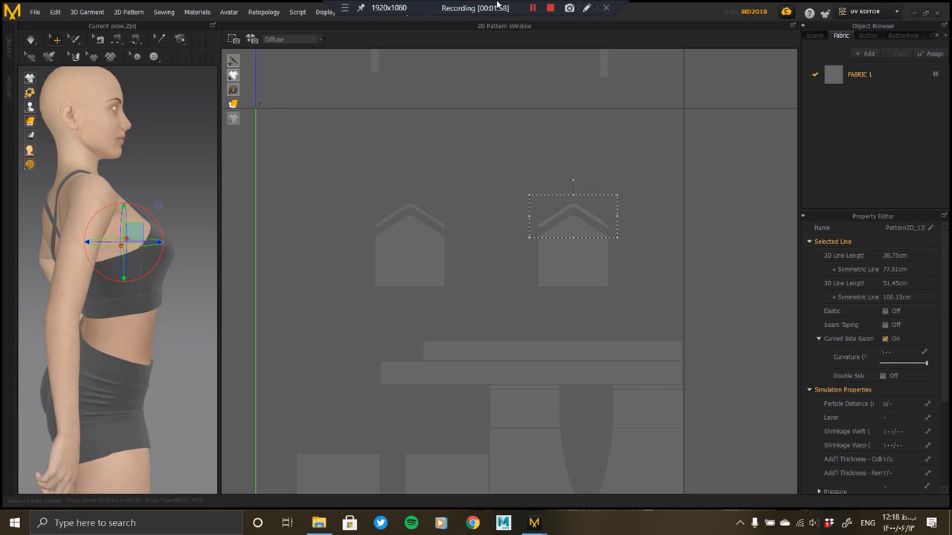
scroll(569, 214, "up", 2)
scroll(578, 215, "up", 2)
left_click_drag(588, 202, 591, 220)
scroll(614, 213, "down", 3)
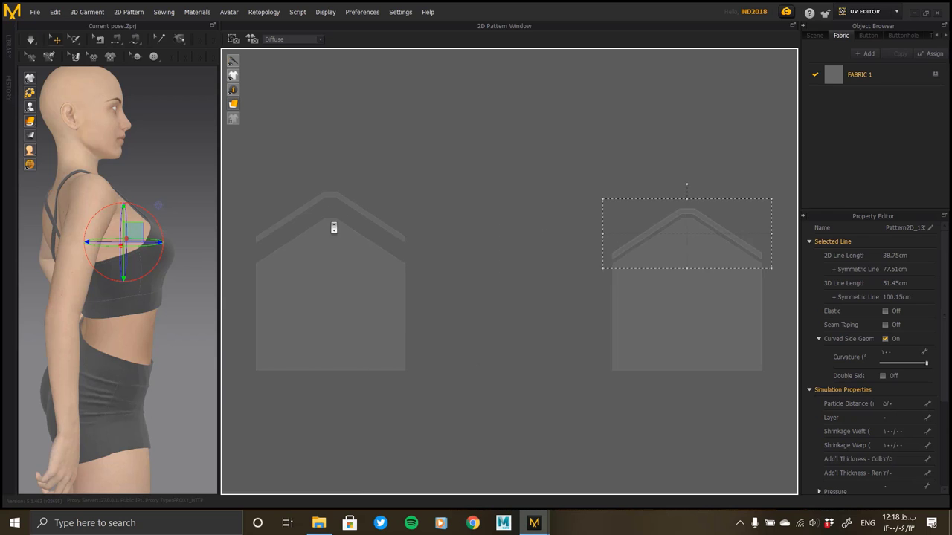
scroll(334, 227, "up", 2)
left_click_drag(343, 202, 346, 208)
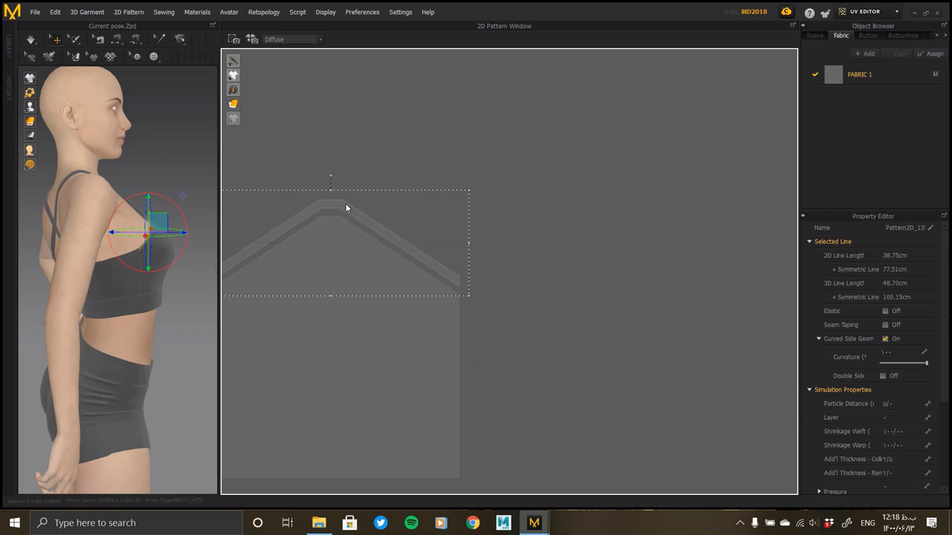
scroll(346, 208, "down", 2)
scroll(347, 209, "down", 2)
- Move the left cup piece down to the tile's left edge
left_click_drag(276, 170, 399, 290)
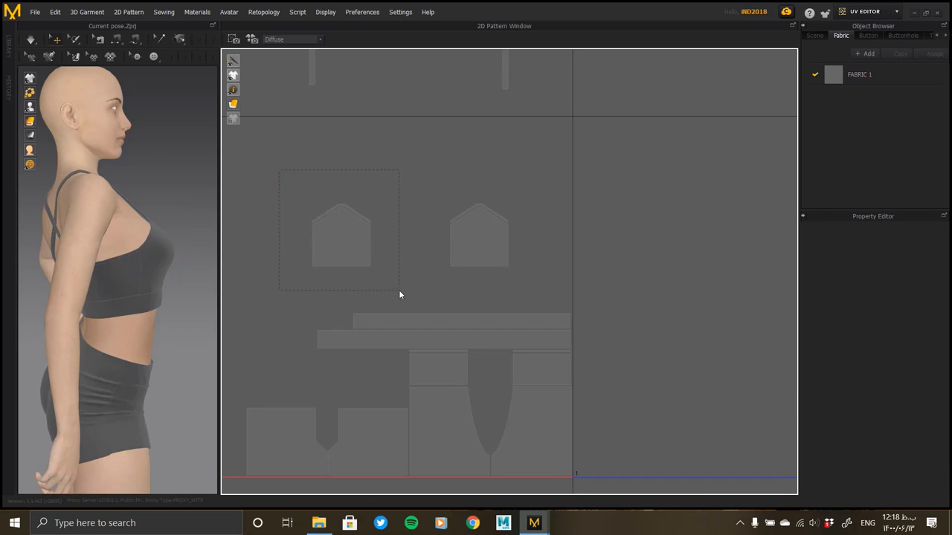
mouse_move(340, 246)
left_mouse_down()
mouse_move(331, 281)
mouse_move(383, 399)
left_mouse_up()
left_click(355, 292)
left_click(279, 261)
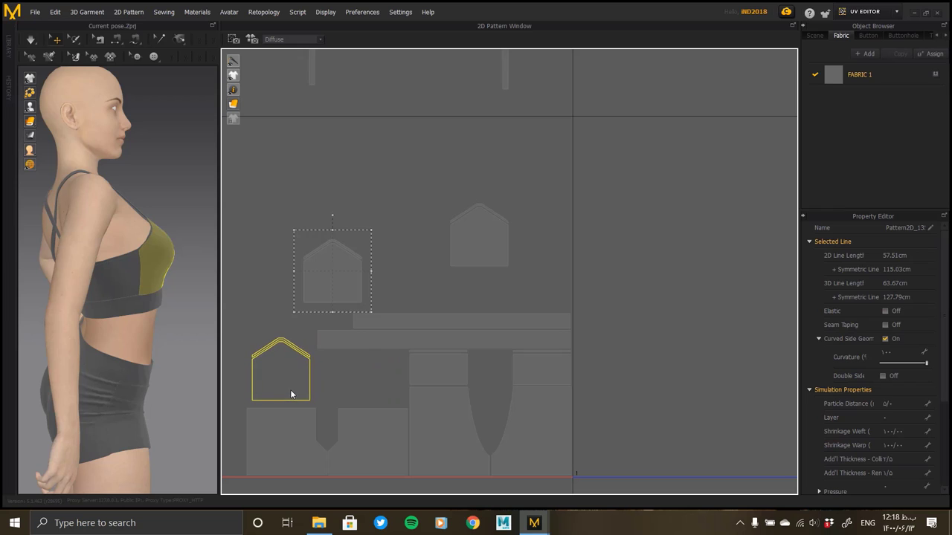
left_click_drag(382, 399, 285, 392)
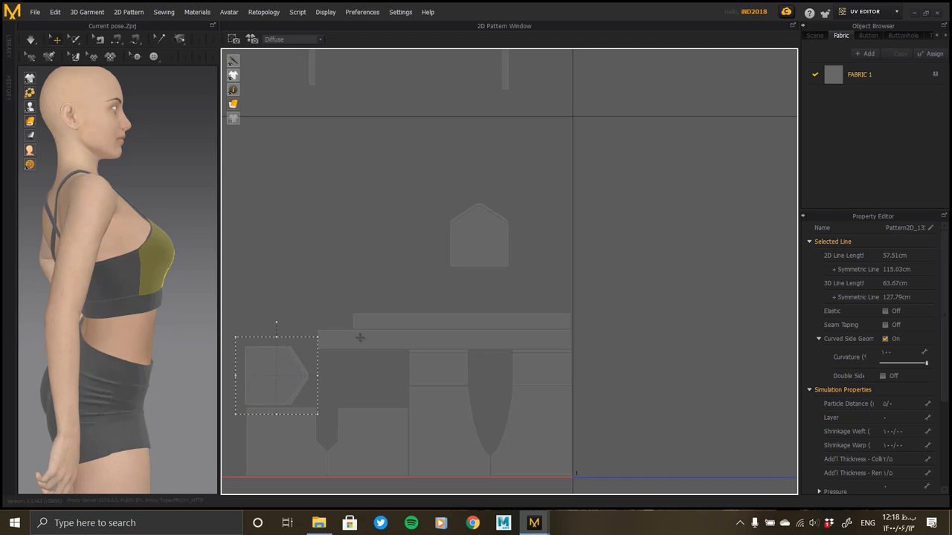
- Rotate the upper cup piece 90° so it points sideways
left_click_drag(435, 189, 548, 282)
left_click(481, 201)
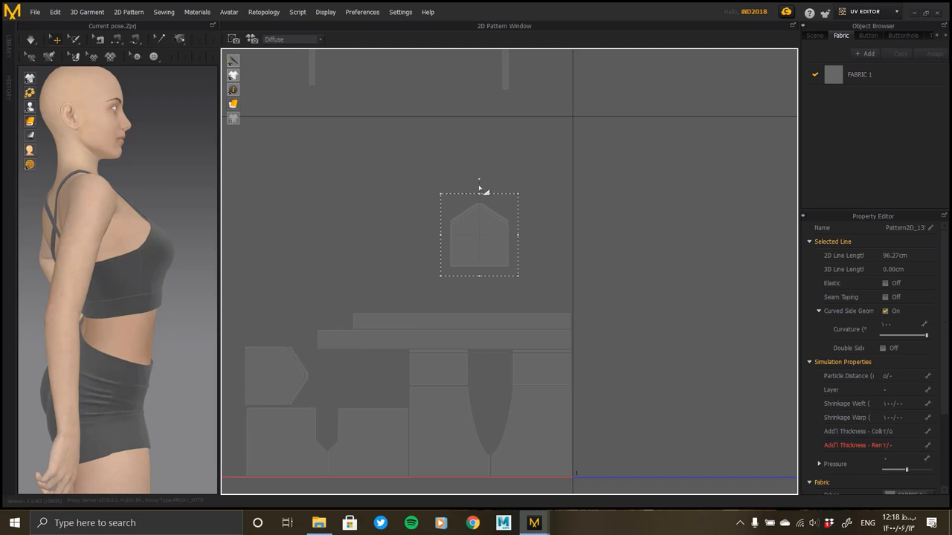
mouse_move(477, 182)
left_mouse_down()
mouse_move(435, 240)
mouse_move(407, 250)
mouse_move(404, 283)
left_mouse_up()
- Box-select the two band strips and shift them up and right
middle_click_drag(459, 287, 505, 191)
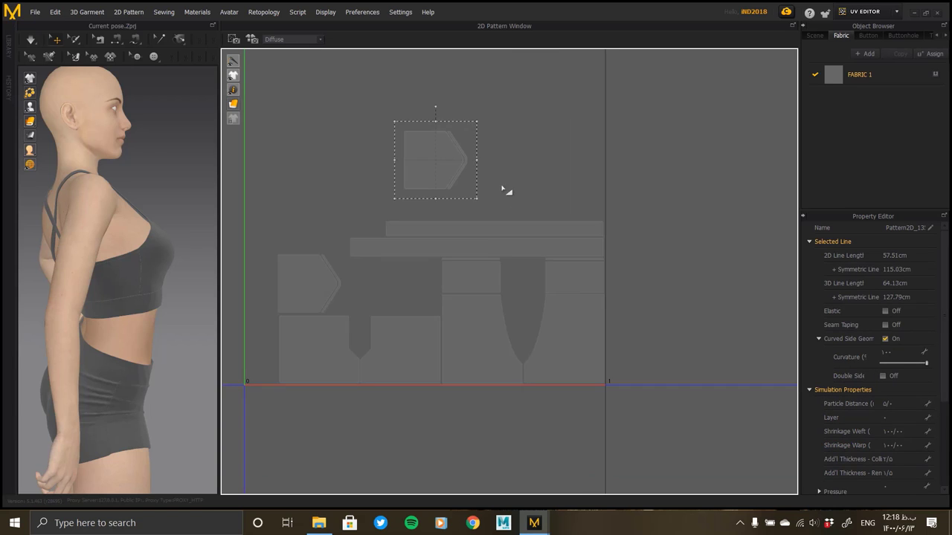
scroll(480, 221, "up", 2)
left_click_drag(700, 156, 217, 264)
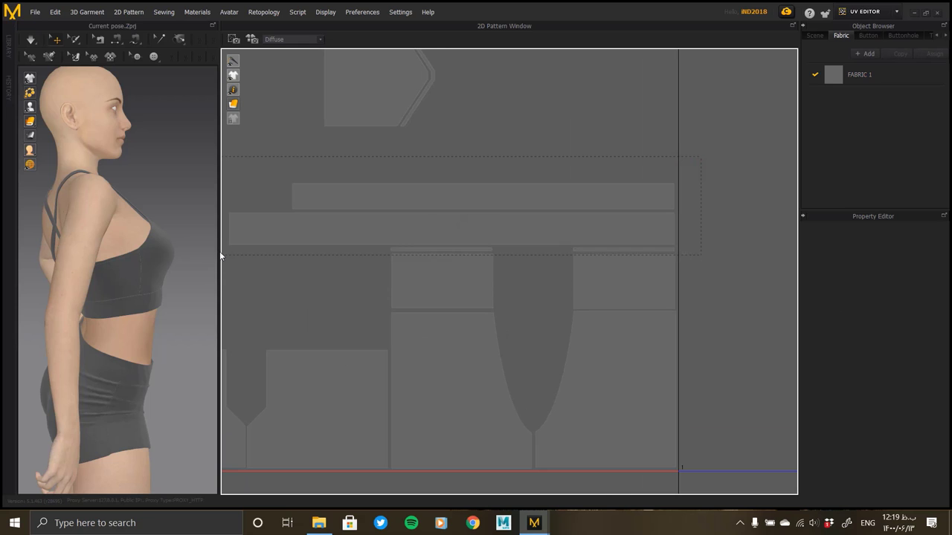
left_click_drag(312, 230, 349, 188)
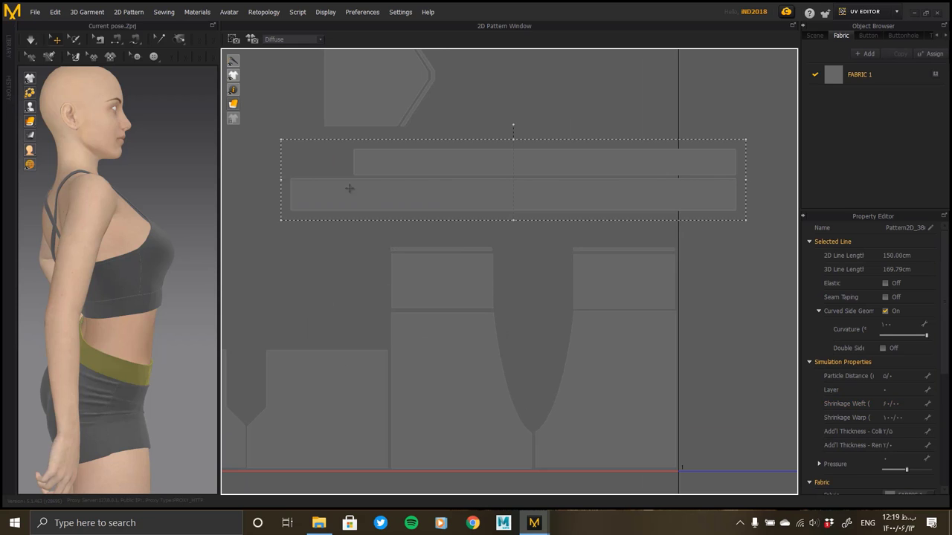
scroll(444, 195, "down", 3)
- Move the upper cup piece down beside the other cup in the lower row
left_click_drag(395, 101, 523, 235)
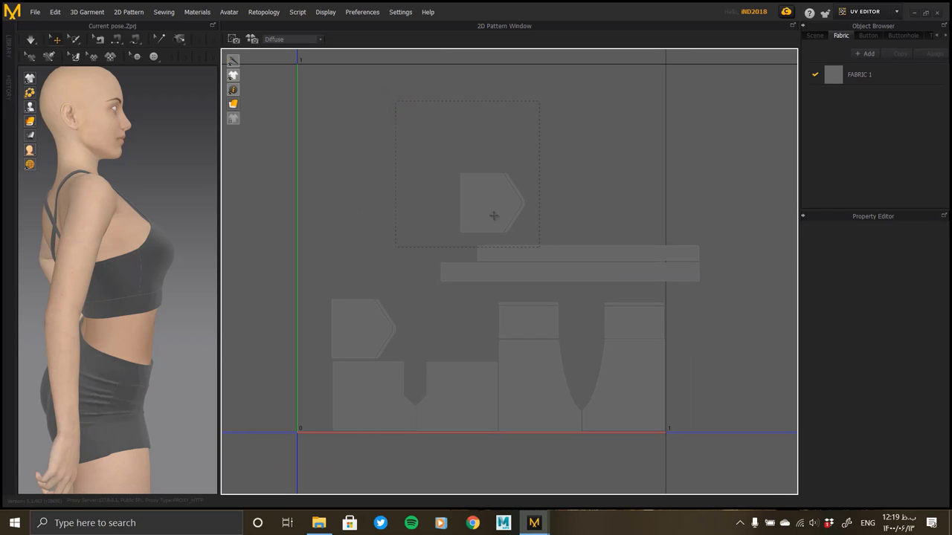
key("ctrl+c")
key("ctrl+v")
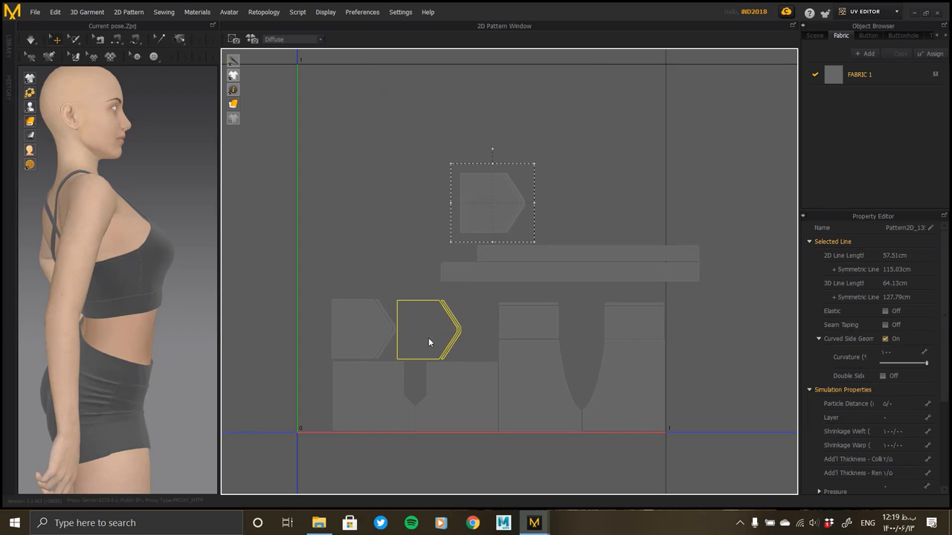
left_click(428, 342)
scroll(429, 342, "up", 3)
scroll(428, 342, "up", 3)
scroll(418, 349, "down", 1)
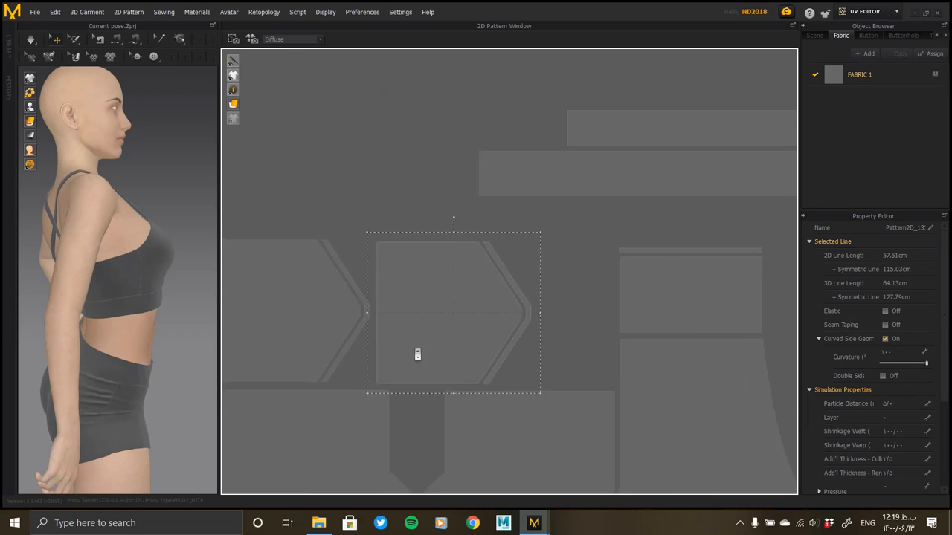
scroll(417, 349, "down", 3)
scroll(421, 350, "down", 2)
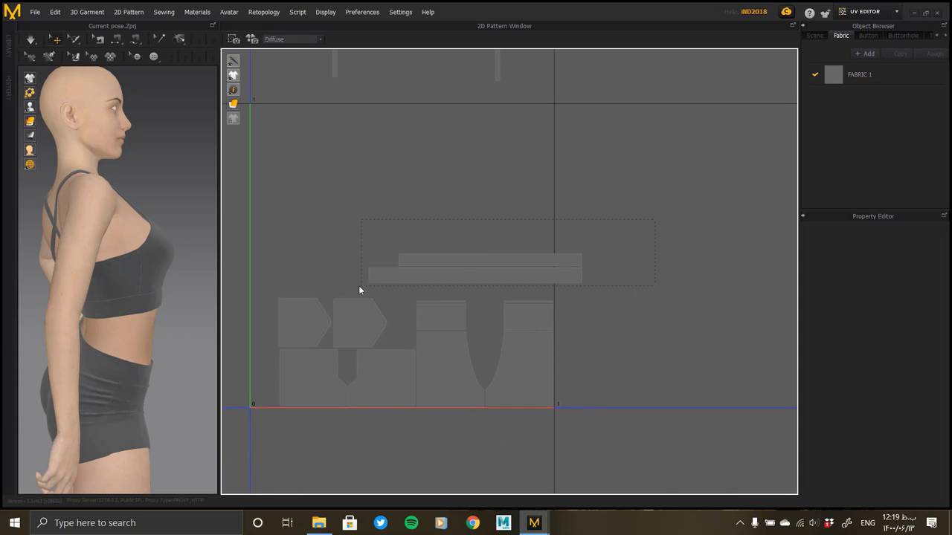
- Select the two long band strips and nudge them right and down into place
left_click_drag(356, 287, 399, 283)
scroll(399, 282, "up", 3)
scroll(399, 282, "up", 2)
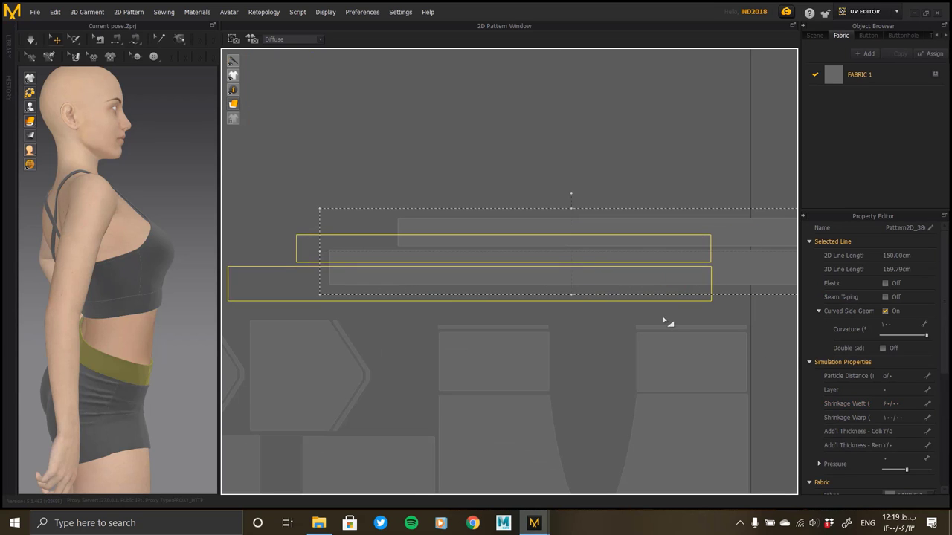
middle_click_drag(669, 323, 478, 276)
scroll(504, 250, "up", 3)
left_click_drag(548, 273, 561, 270)
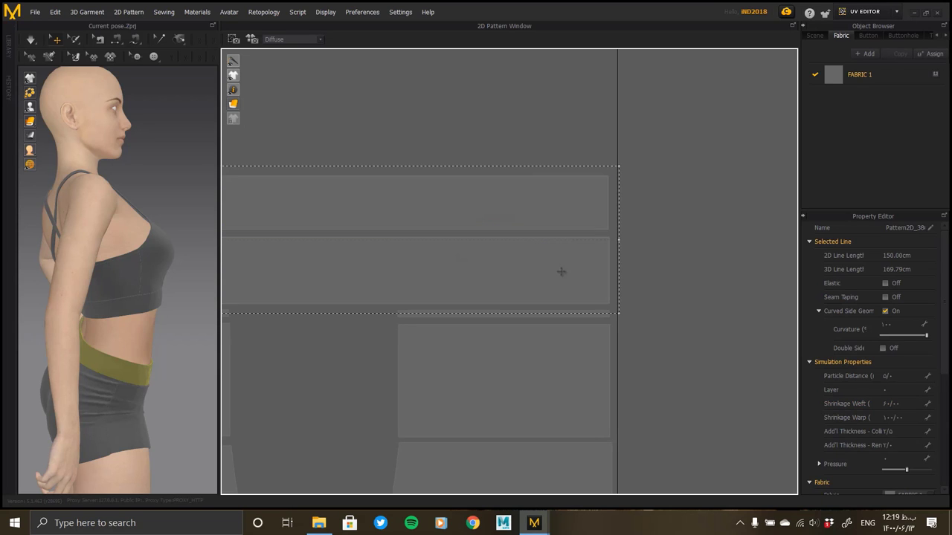
scroll(570, 291, "down", 2)
scroll(570, 291, "down", 3)
scroll(546, 218, "down", 2)
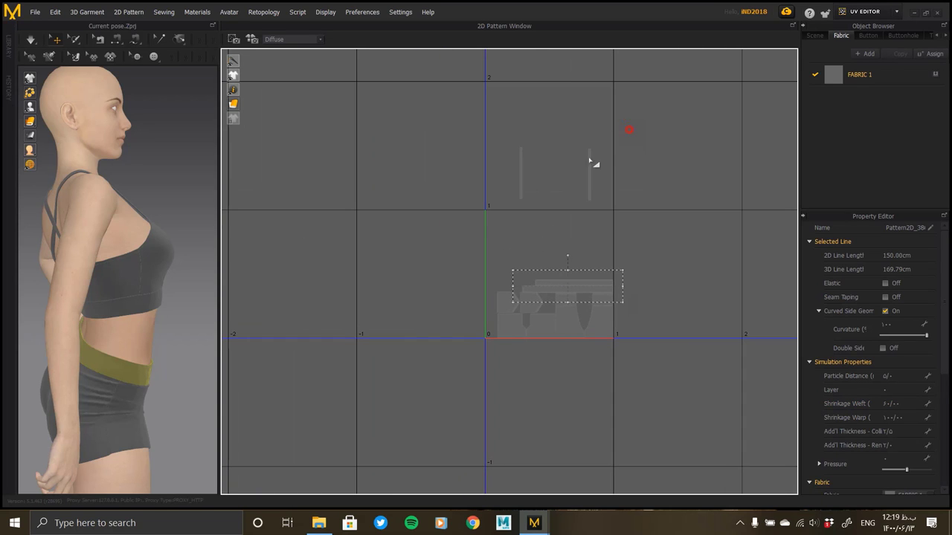
- Move the two strap strips down into the UV tile and line them up side by side
left_click_drag(638, 121, 500, 215)
left_click_drag(519, 185, 508, 247)
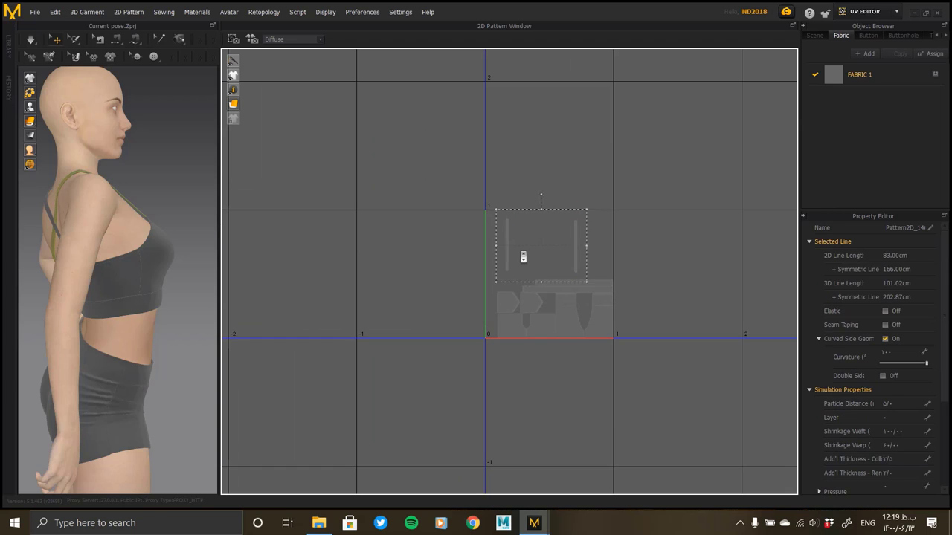
scroll(522, 257, "up", 3)
left_click(487, 246)
left_click(568, 251)
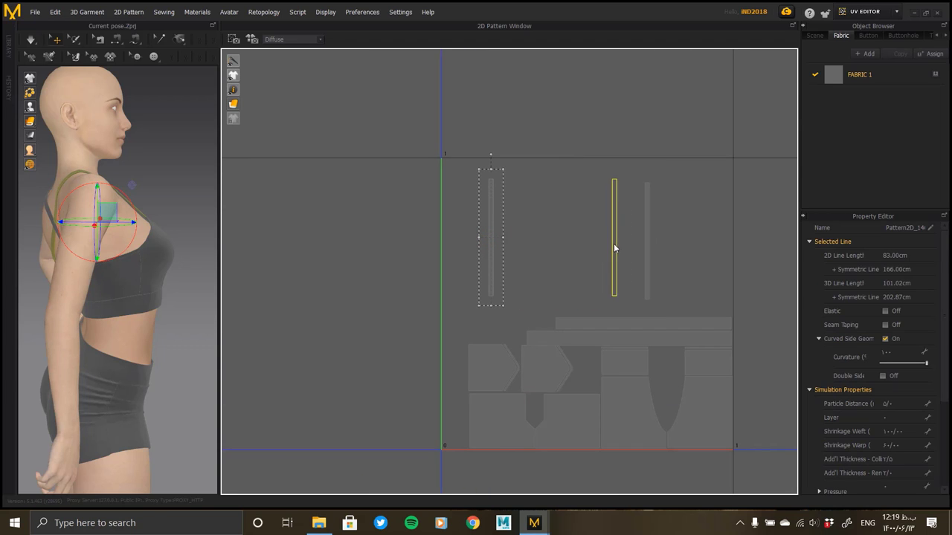
left_click_drag(615, 247, 638, 245)
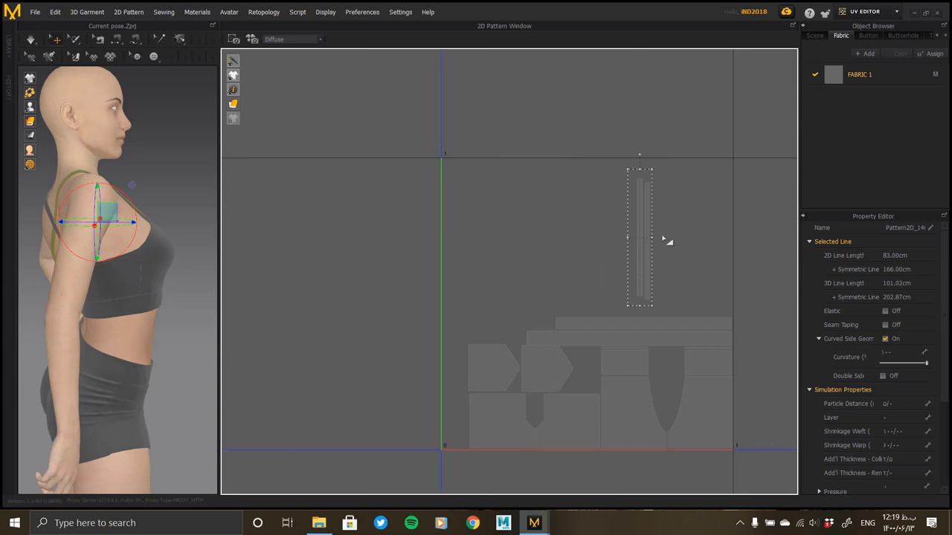
scroll(664, 239, "up", 2)
scroll(665, 235, "up", 3)
left_click(684, 238)
middle_click_drag(640, 253, 548, 282)
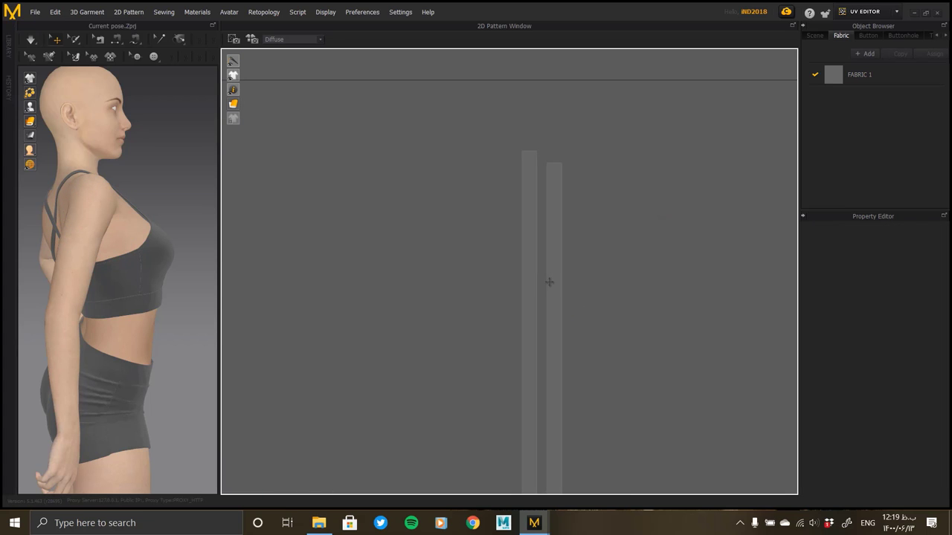
left_click_drag(549, 282, 545, 271)
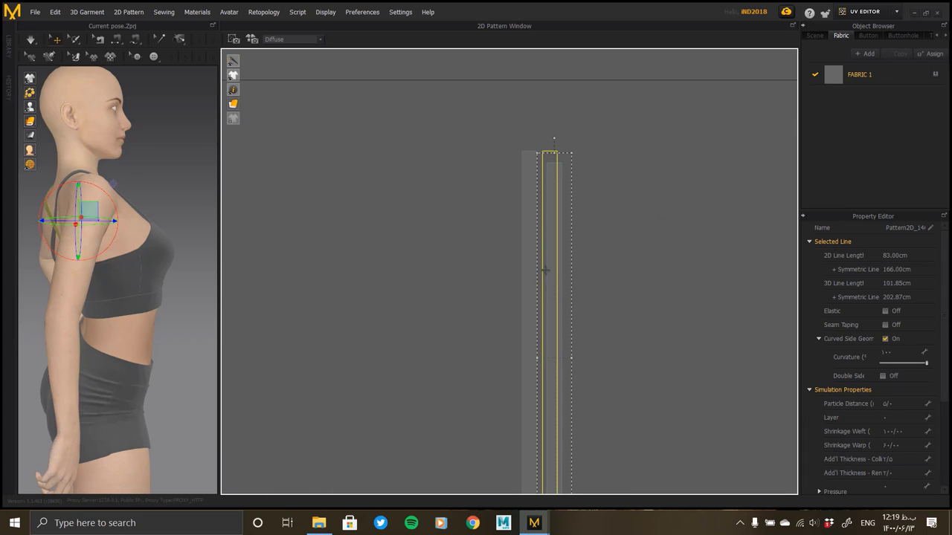
left_click(657, 283)
- Rotate the strap strips 90° to horizontal and drop them above the waistband pieces
scroll(603, 186, "down", 3)
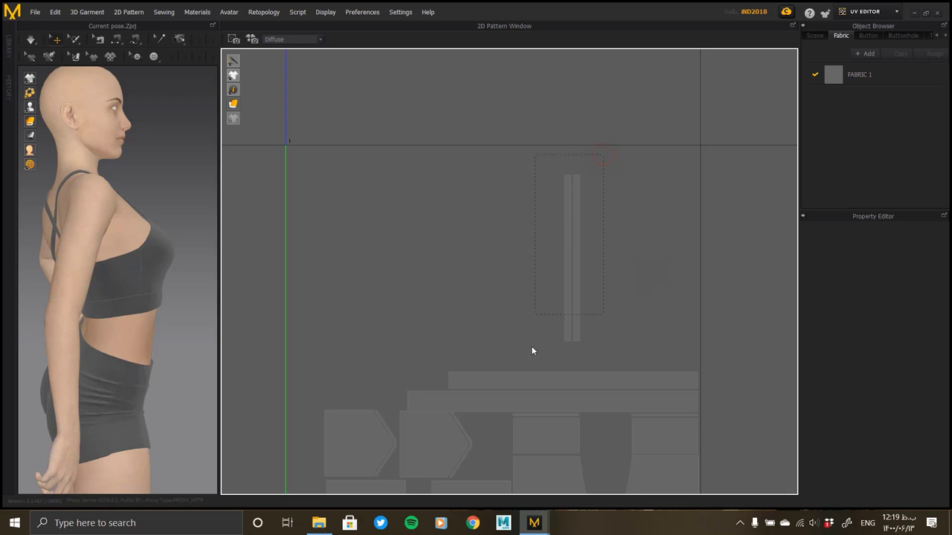
middle_click_drag(599, 324, 569, 158)
left_click_drag(538, 124, 365, 193)
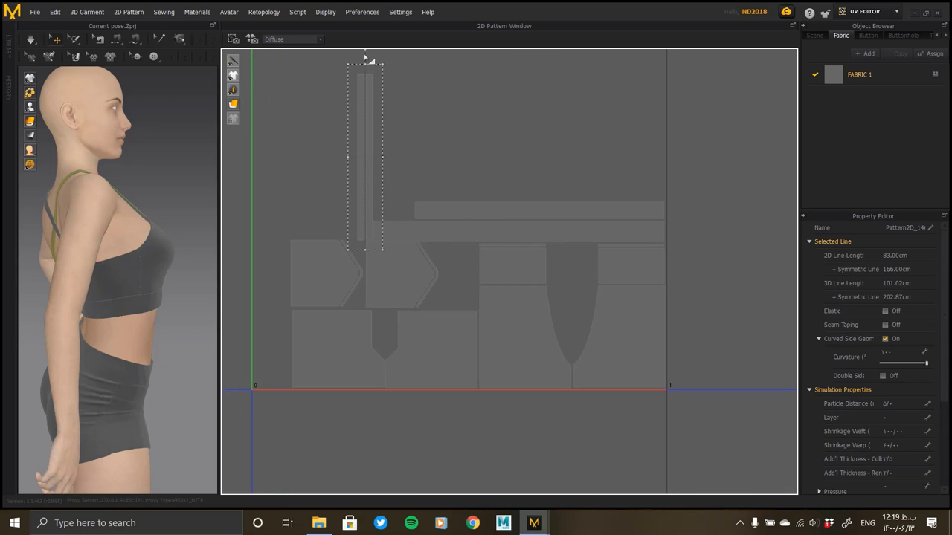
middle_click_drag(437, 137, 443, 182)
left_click_drag(371, 94, 453, 203)
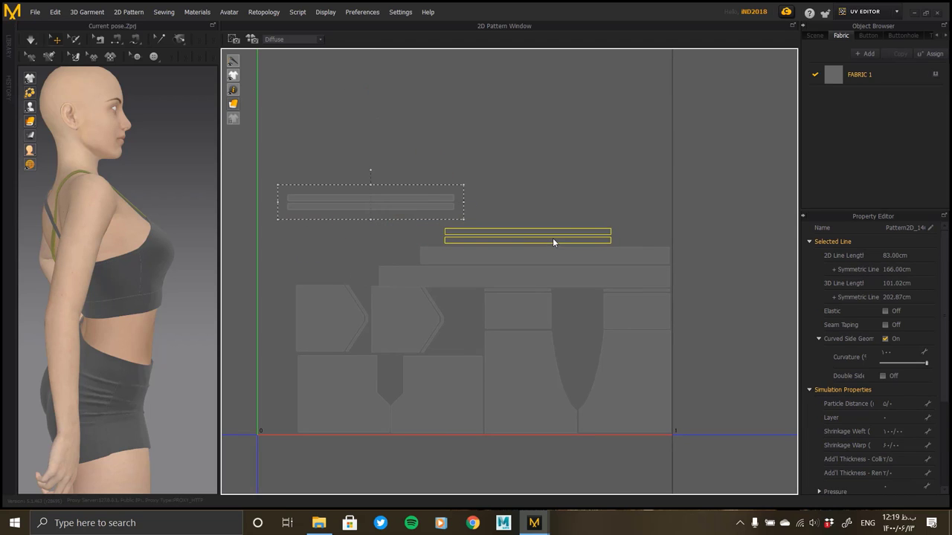
left_click(552, 238)
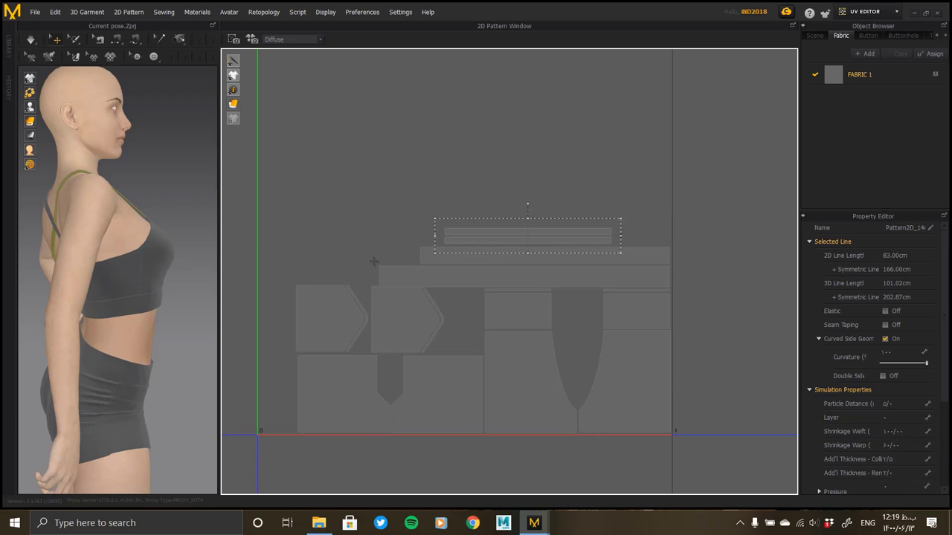
scroll(374, 261, "down", 3)
scroll(389, 218, "up", 1)
- Duplicate the two arrow-shaped pieces and place the copy at the top left of the layout
key("ctrl+a")
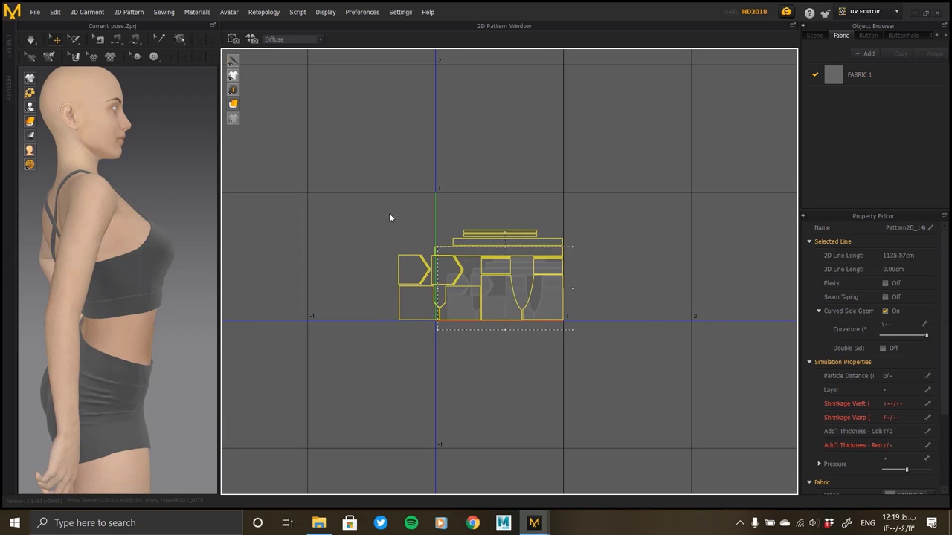
mouse_move(383, 175)
left_mouse_down()
mouse_move(521, 242)
mouse_move(576, 246)
left_mouse_up()
scroll(576, 246, "up", 3)
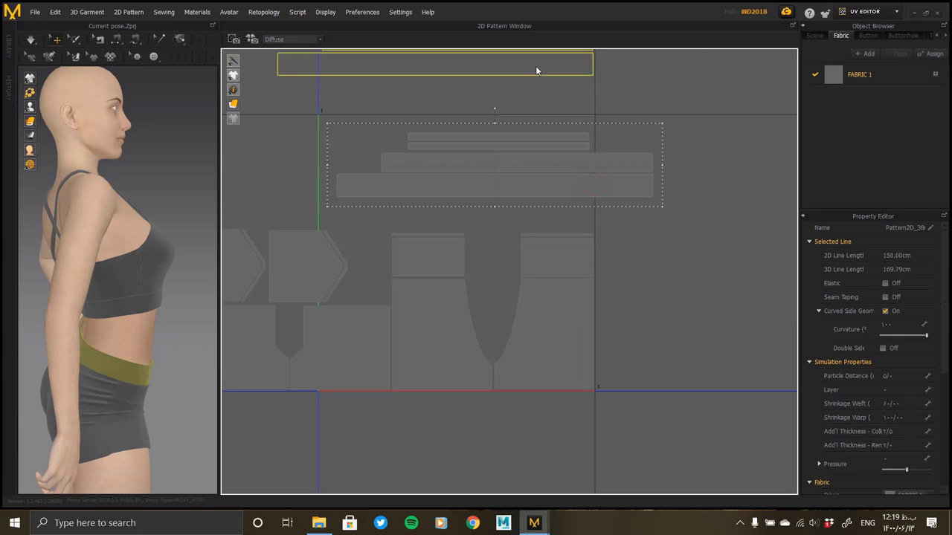
key("Delete")
middle_click_drag(536, 71, 674, 61)
left_click_drag(297, 191, 510, 314)
key("ctrl+c")
key("ctrl+v")
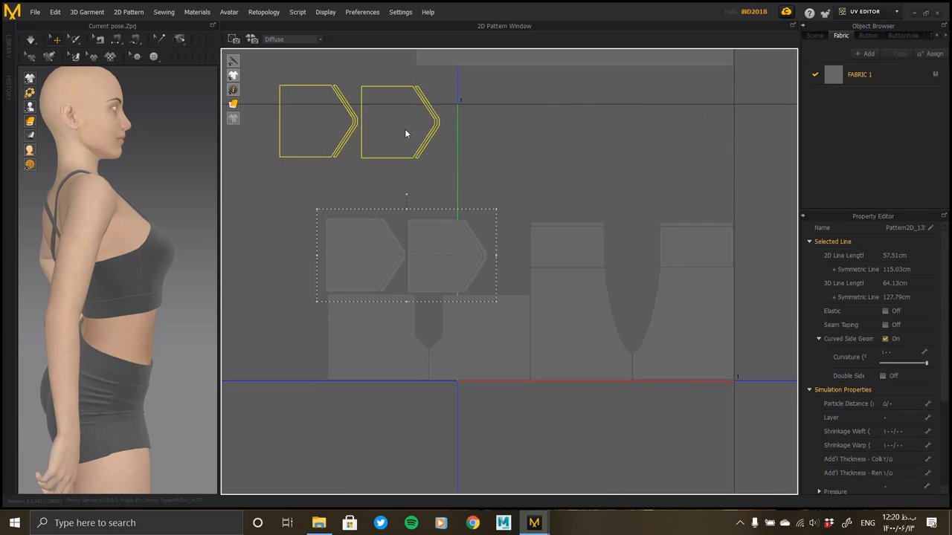
left_click(390, 152)
- Duplicate the bottom front pieces and place the copy at the top right
left_click_drag(312, 279, 548, 439)
key("ctrl+c")
key("ctrl+v")
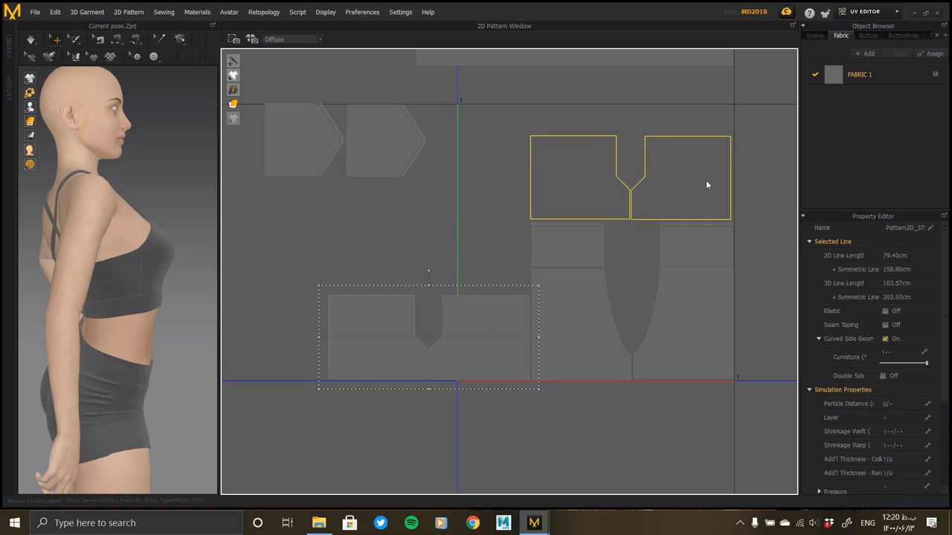
left_click(706, 184)
scroll(578, 221, "up", 3)
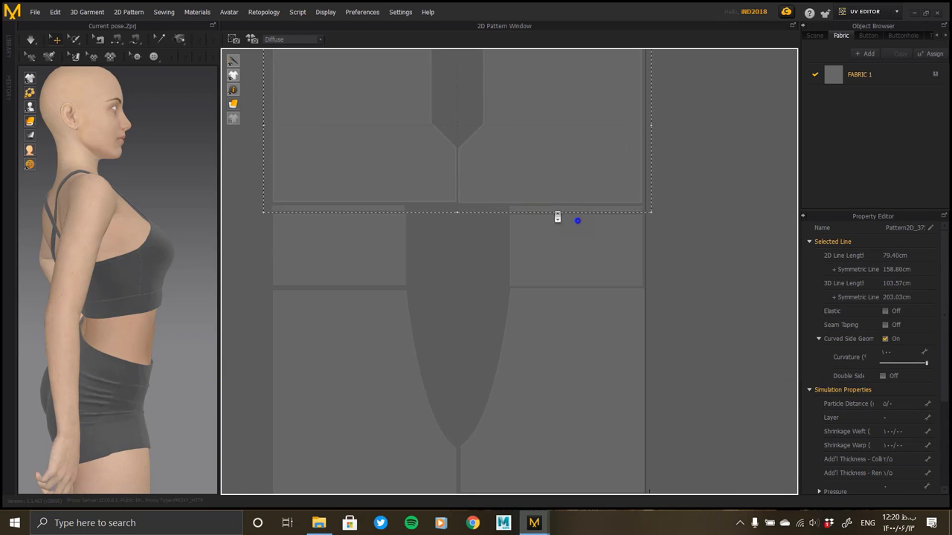
scroll(577, 221, "down", 3)
middle_click_drag(453, 246, 465, 273)
left_click(283, 177)
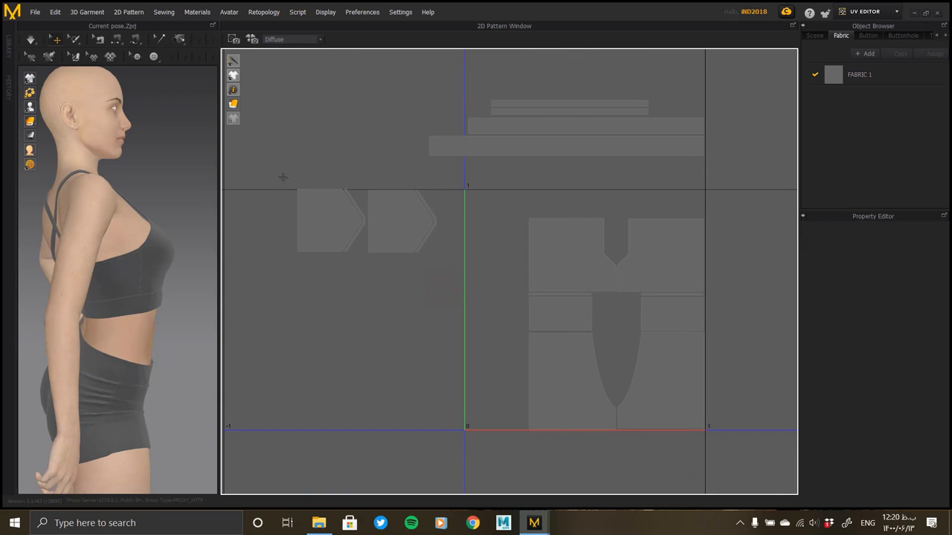
- Rotate the two arrow pieces to point downward and inspect them in the layout
left_click(407, 216)
mouse_move(365, 162)
left_mouse_down()
mouse_move(402, 218)
mouse_move(515, 269)
left_mouse_up()
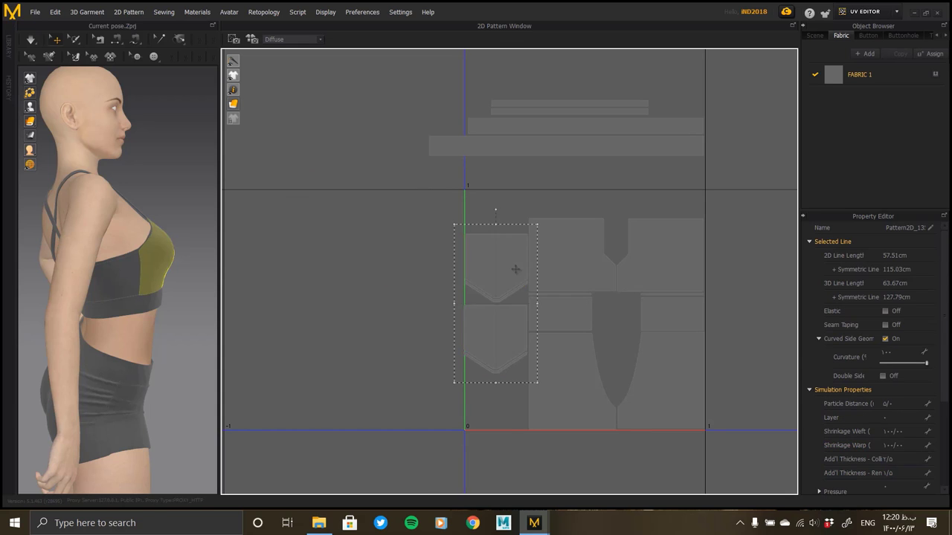
scroll(515, 269, "up", 3)
scroll(478, 267, "up", 2)
scroll(477, 267, "down", 2)
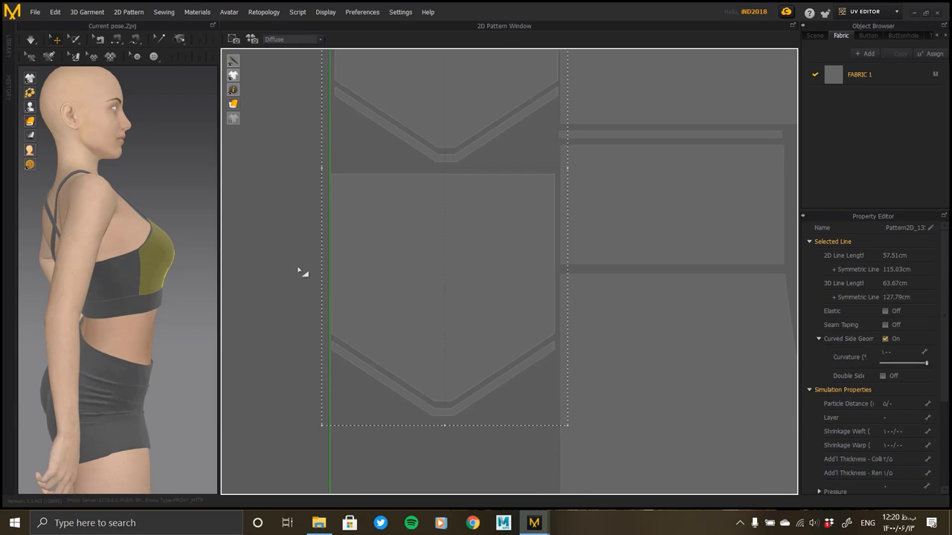
left_click(300, 272)
left_click(503, 299)
scroll(527, 274, "up", 3)
scroll(560, 312, "down", 3)
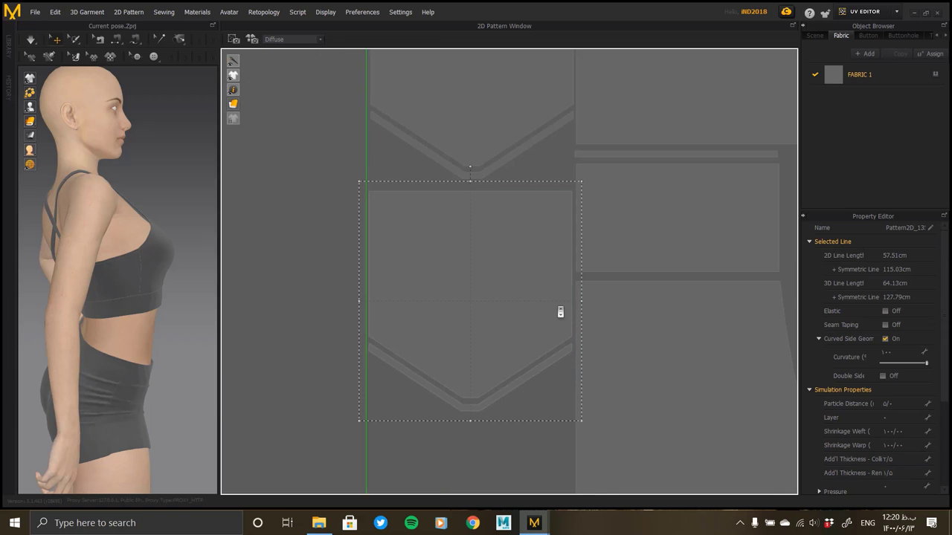
scroll(346, 287, "up", 3)
scroll(367, 201, "down", 2)
scroll(369, 209, "up", 1)
scroll(374, 253, "down", 3)
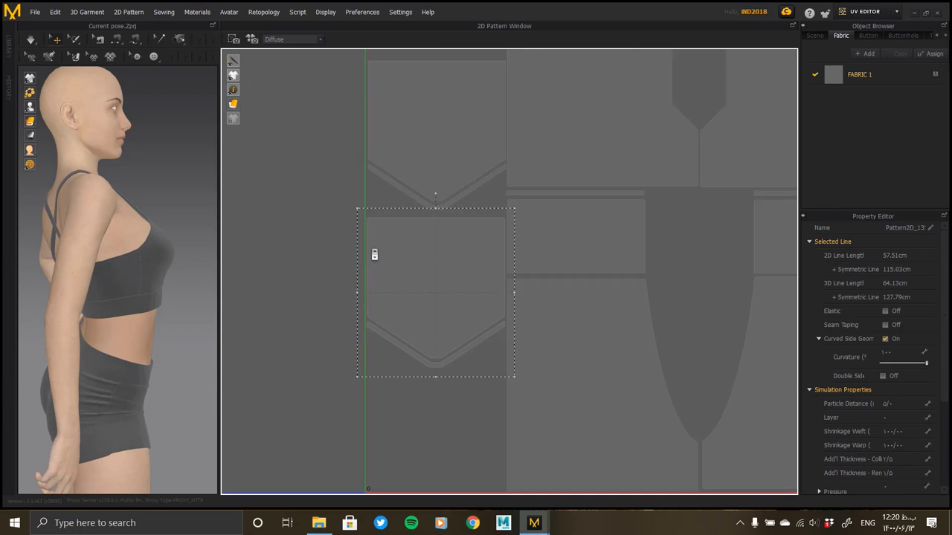
scroll(372, 190, "down", 2)
scroll(417, 280, "up", 2)
left_click(401, 255)
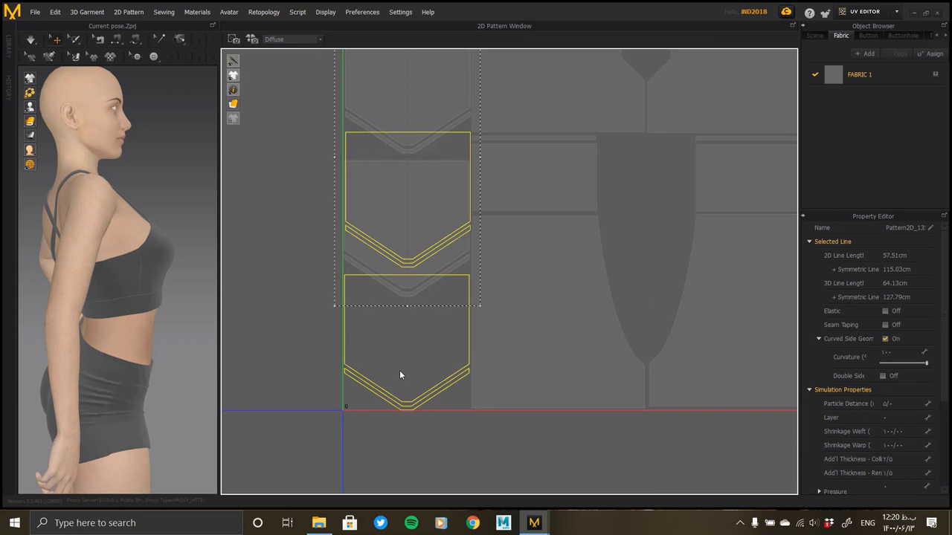
scroll(398, 372, "up", 2)
scroll(416, 420, "down", 1)
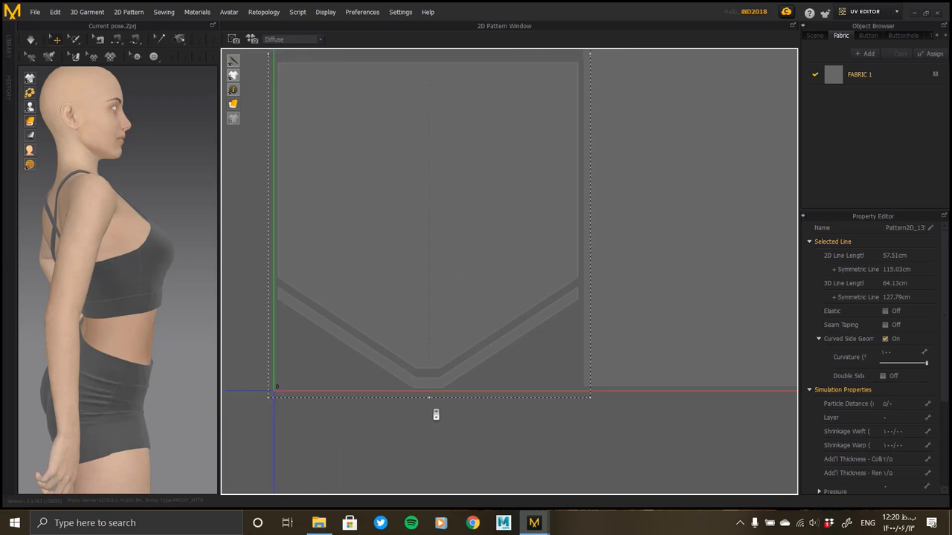
scroll(461, 391, "down", 2)
scroll(506, 320, "down", 2)
scroll(484, 275, "up", 3)
scroll(446, 253, "up", 1)
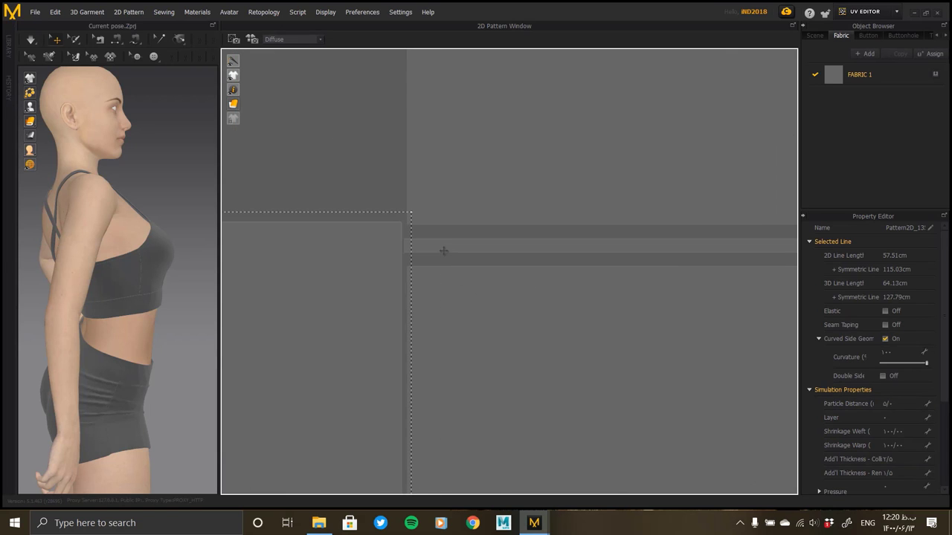
- Move the thin strip pieces down into the layout
left_click(457, 268)
scroll(471, 318, "down", 2)
scroll(470, 317, "down", 2)
scroll(620, 272, "down", 2)
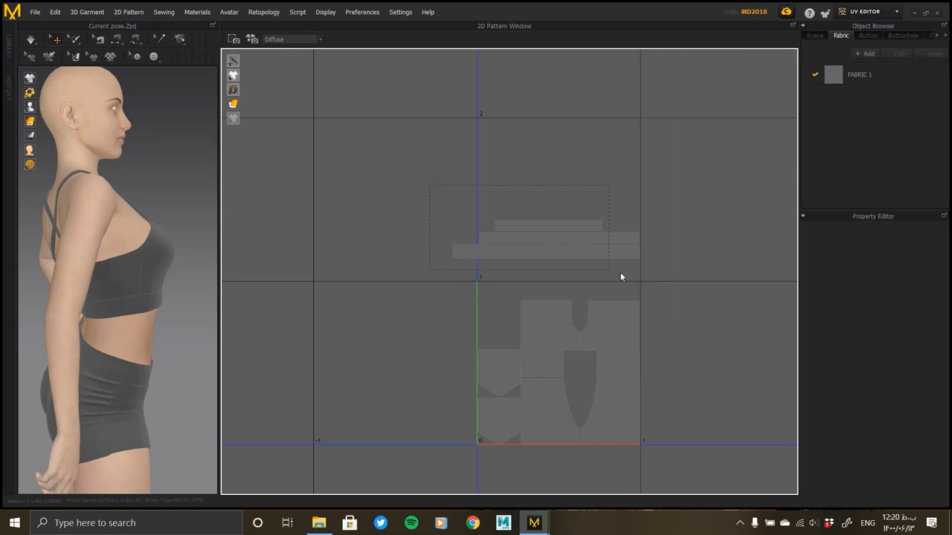
left_click_drag(621, 272, 623, 299)
scroll(620, 298, "up", 3)
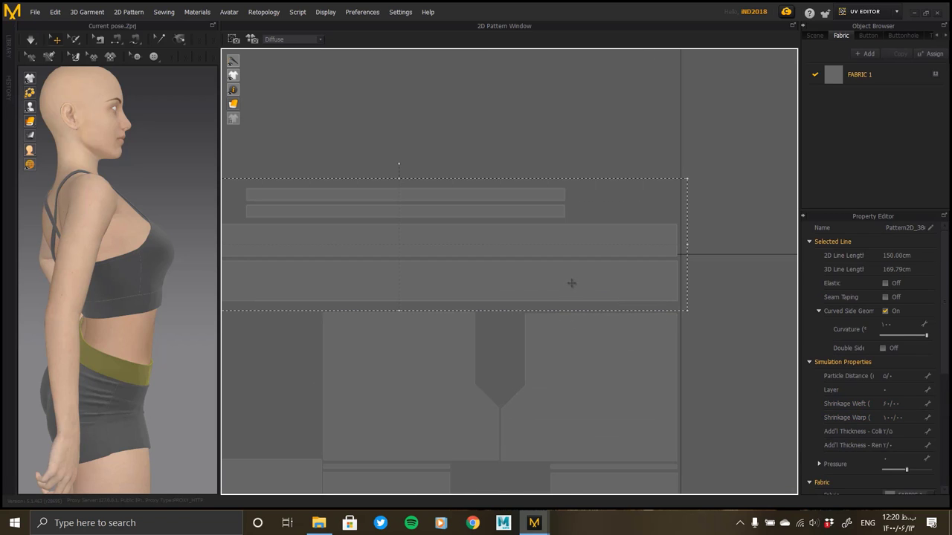
- Shift the wide waistband strip right and settle it into place
left_click(429, 270)
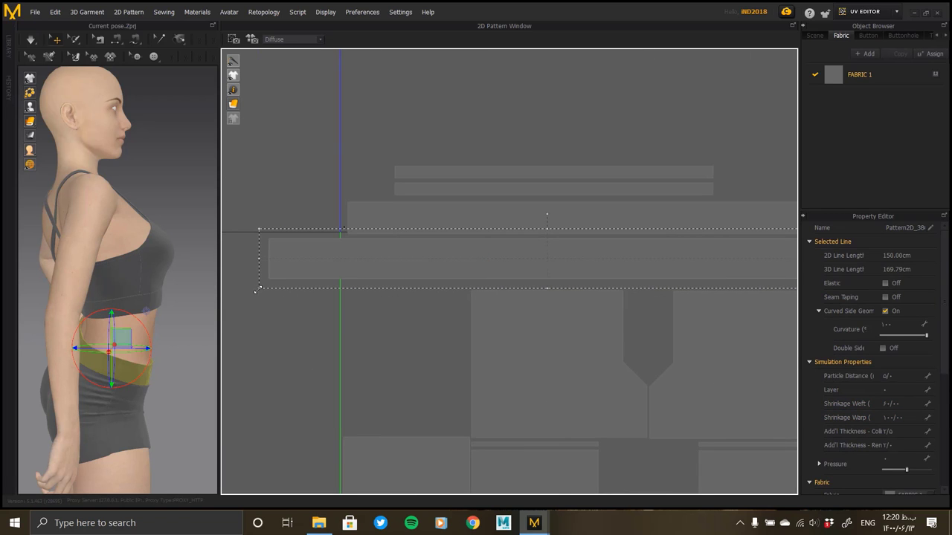
left_click_drag(257, 290, 289, 288)
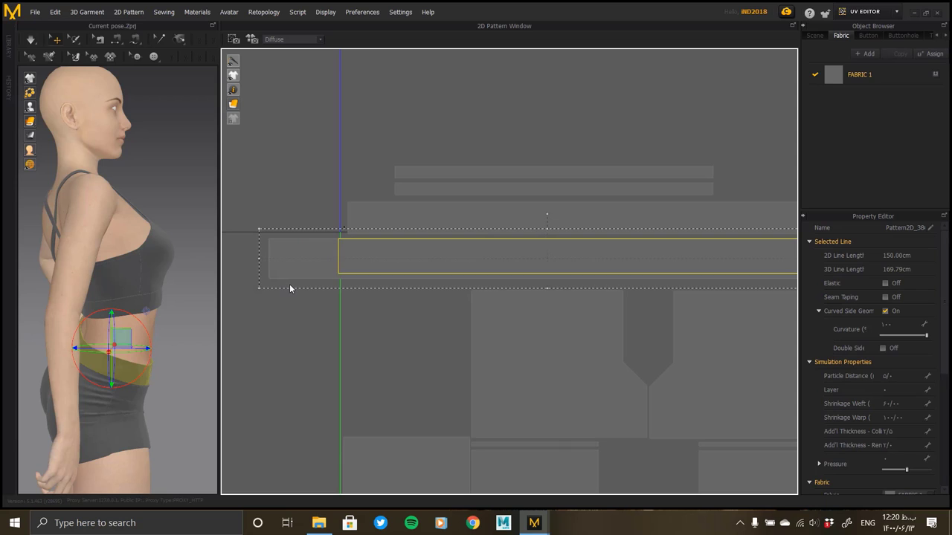
mouse_move(568, 263)
left_mouse_down()
mouse_move(567, 275)
mouse_move(567, 262)
left_mouse_up()
mouse_move(446, 261)
right_mouse_down()
mouse_move(572, 208)
mouse_move(505, 189)
right_mouse_up()
- Move the thin horizontal strips and the upper front piece lower in the layout
right_click_drag(547, 298, 607, 291)
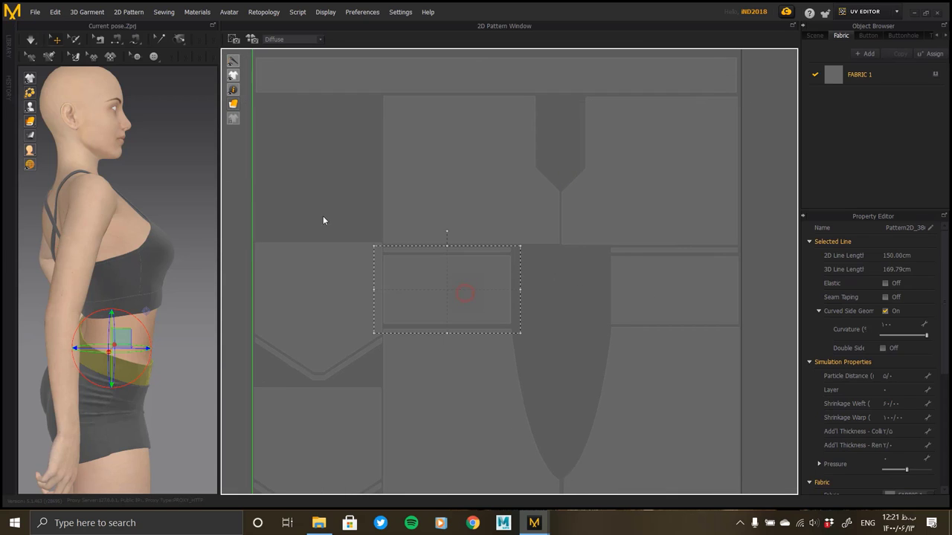
left_click(691, 276)
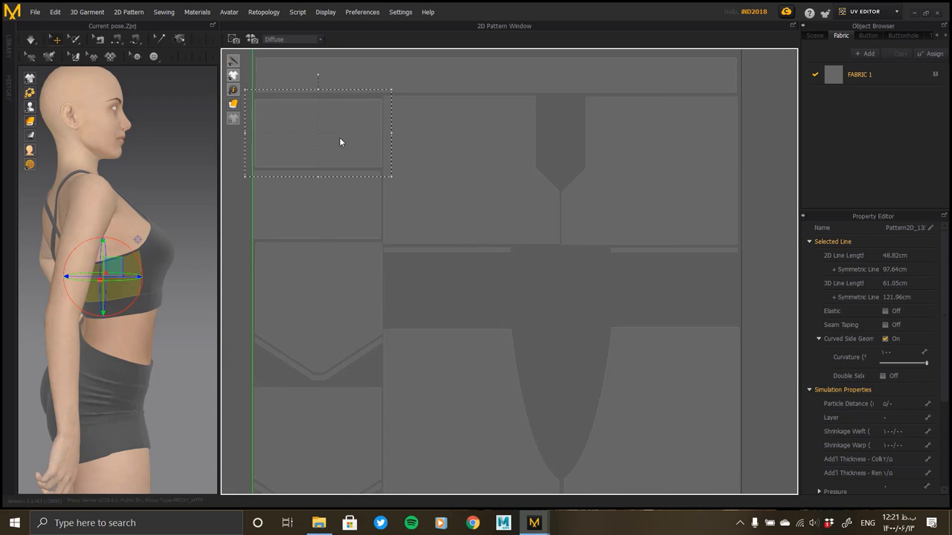
left_click(457, 254)
left_click_drag(457, 257, 459, 323)
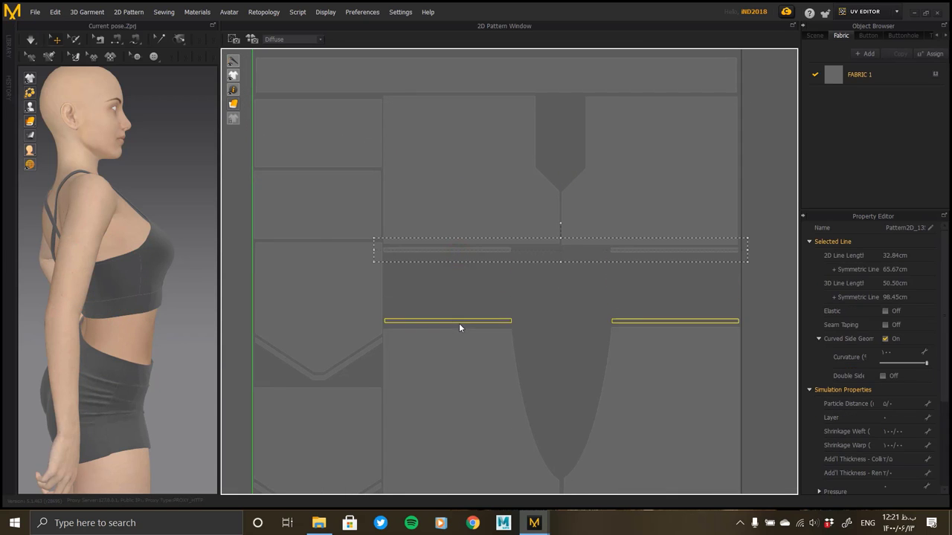
left_click(491, 191)
left_click_drag(491, 192, 492, 262)
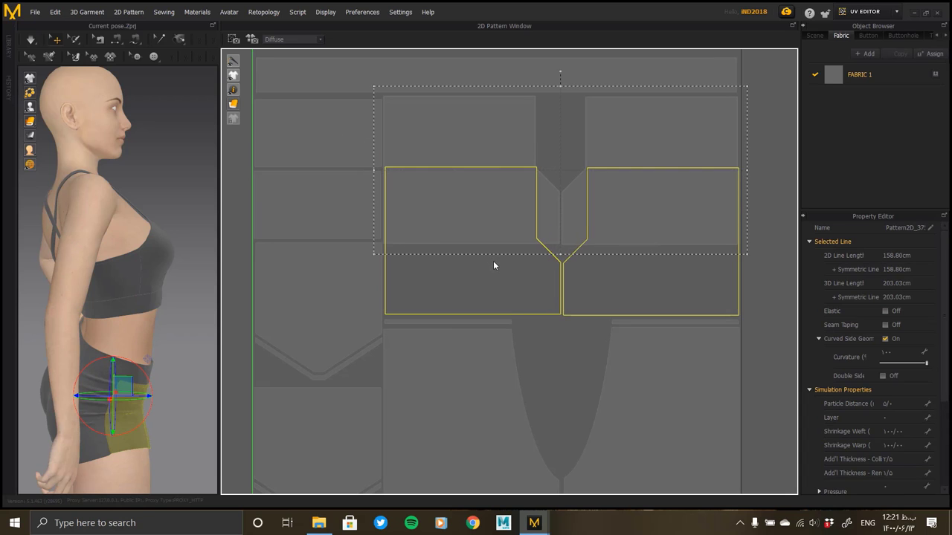
- Duplicate the two strap strips at the top and place the copy in the gap
right_click_drag(569, 174, 587, 259)
scroll(407, 226, "down", 1)
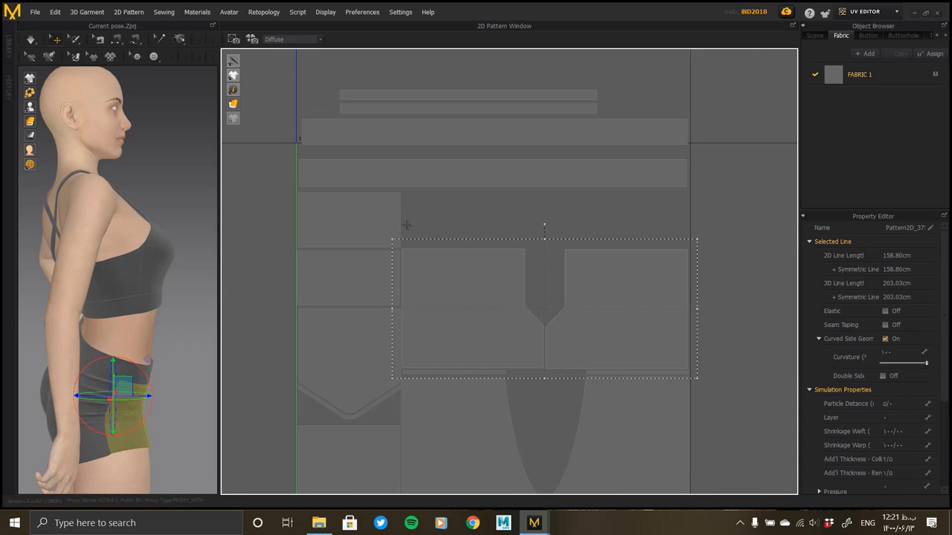
left_click_drag(330, 84, 600, 135)
key("ctrl+c")
key("ctrl+v")
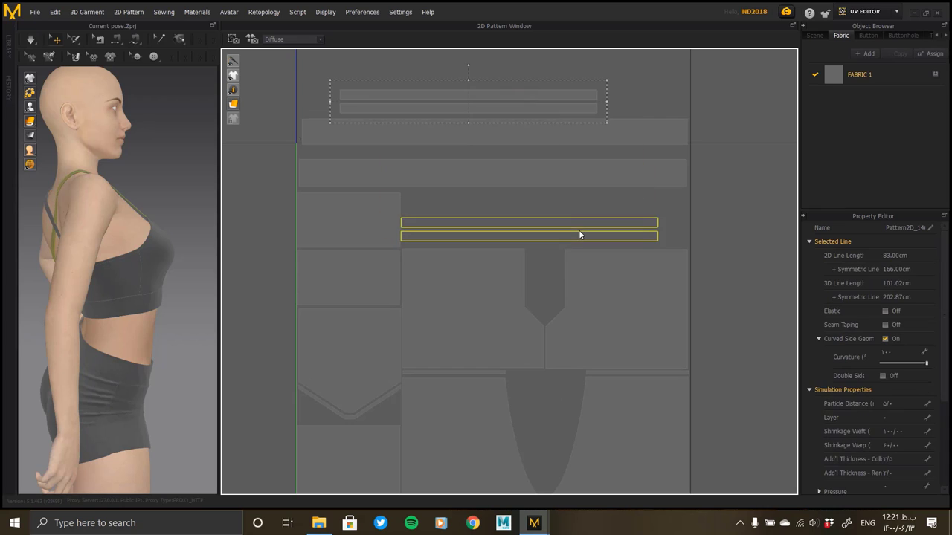
left_click(581, 239)
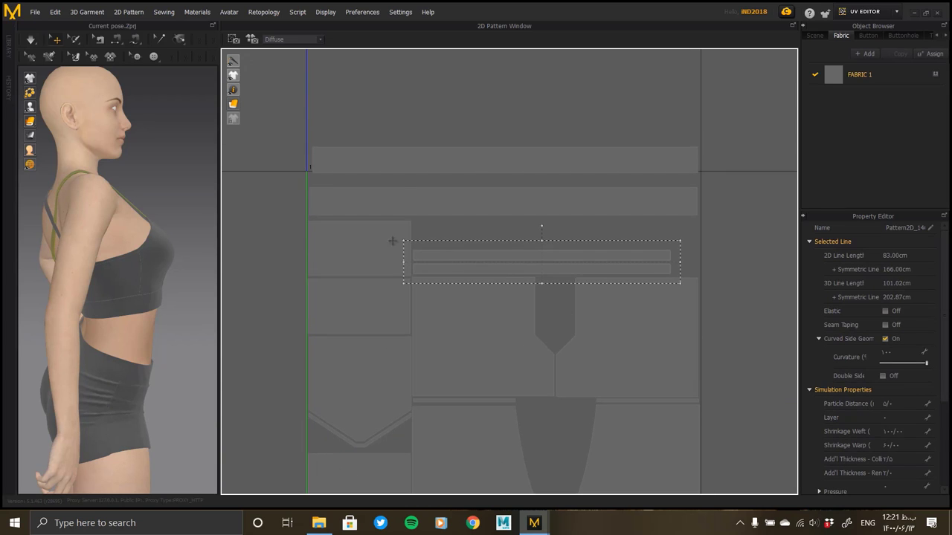
- Inspect the strip and pocket pieces and the long top edge line
scroll(481, 204, "up", 2)
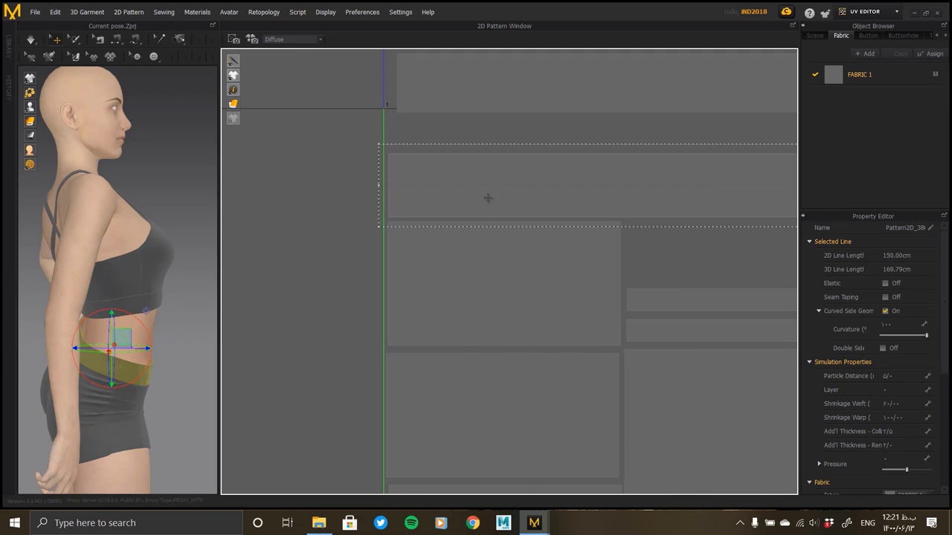
scroll(485, 193, "up", 1)
left_click(473, 235)
mouse_move(472, 235)
middle_mouse_down()
mouse_move(382, 167)
mouse_move(560, 282)
middle_mouse_up()
left_click(505, 241)
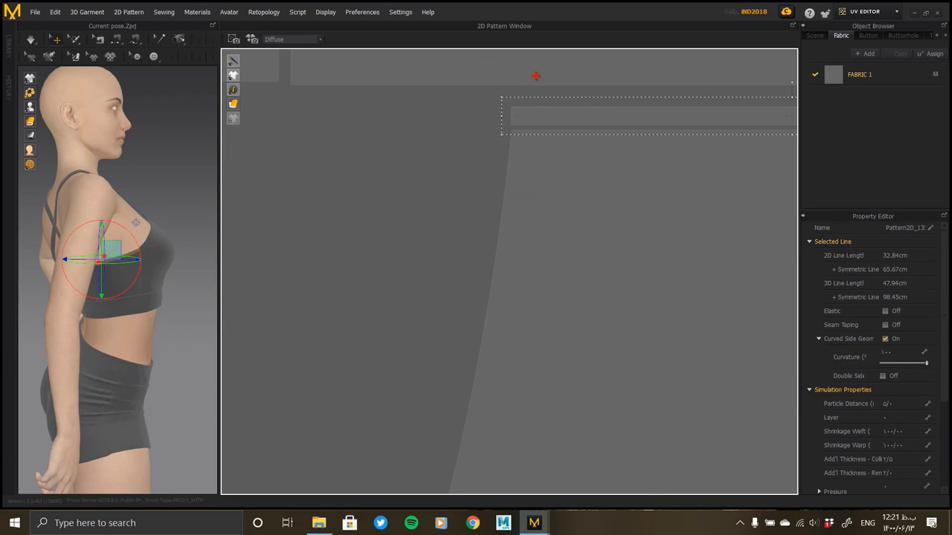
left_click(535, 94)
mouse_move(536, 94)
middle_mouse_down()
mouse_move(531, 121)
mouse_move(415, 96)
mouse_move(459, 157)
mouse_move(503, 164)
mouse_move(484, 144)
mouse_move(478, 253)
middle_mouse_up()
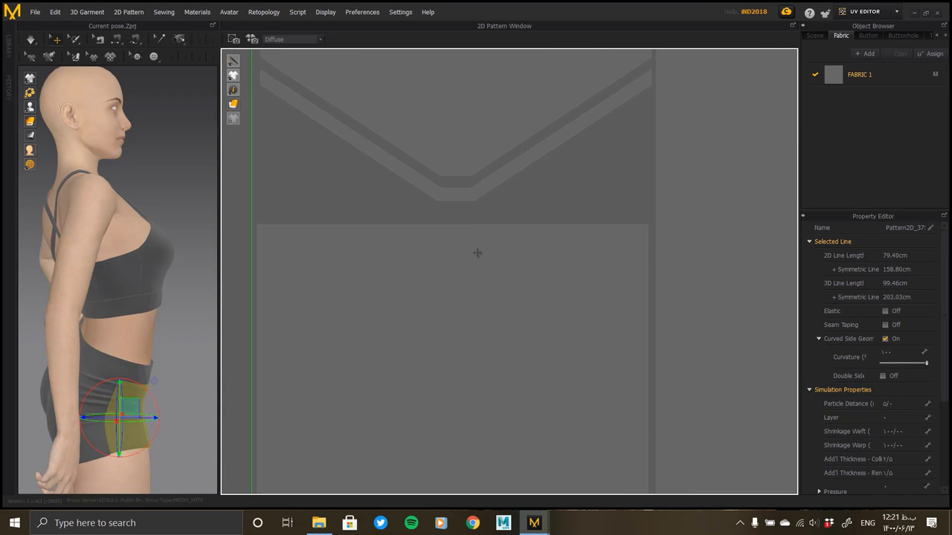
- Check the V-neckline edge, the rectangular arm piece and the 150cm waist strip
left_click(455, 214)
left_click(466, 178)
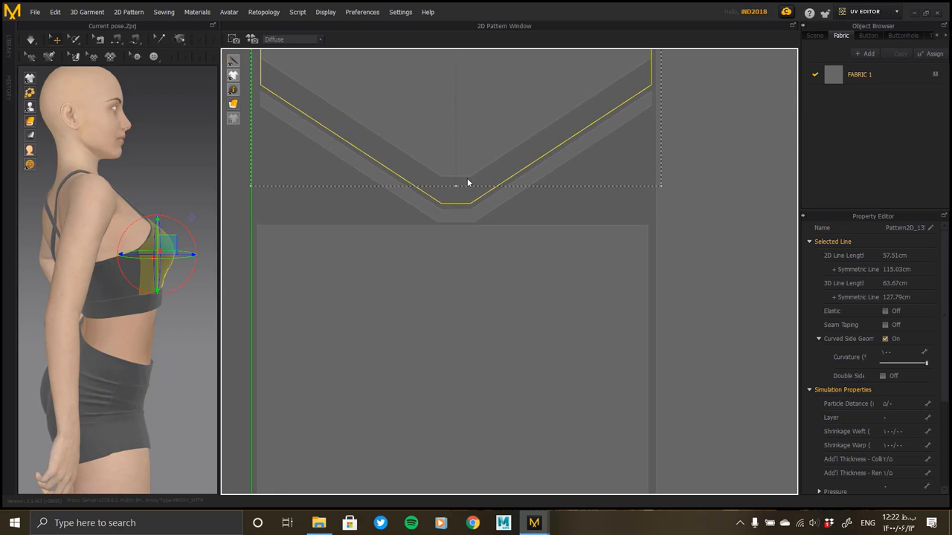
mouse_move(467, 177)
middle_mouse_down()
mouse_move(498, 348)
mouse_move(491, 243)
middle_mouse_up()
left_click(490, 249)
scroll(490, 250, "up", 3)
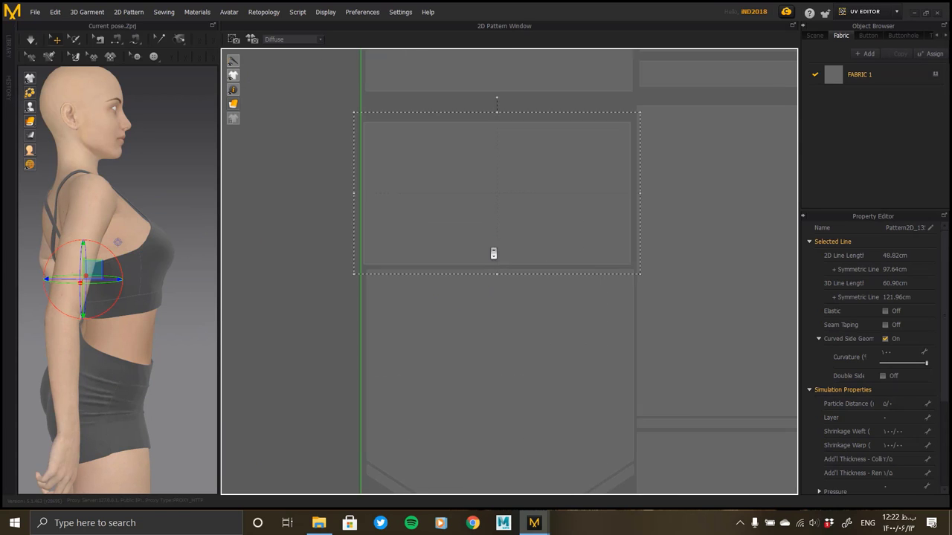
scroll(487, 200, "up", 2)
scroll(474, 178, "down", 4)
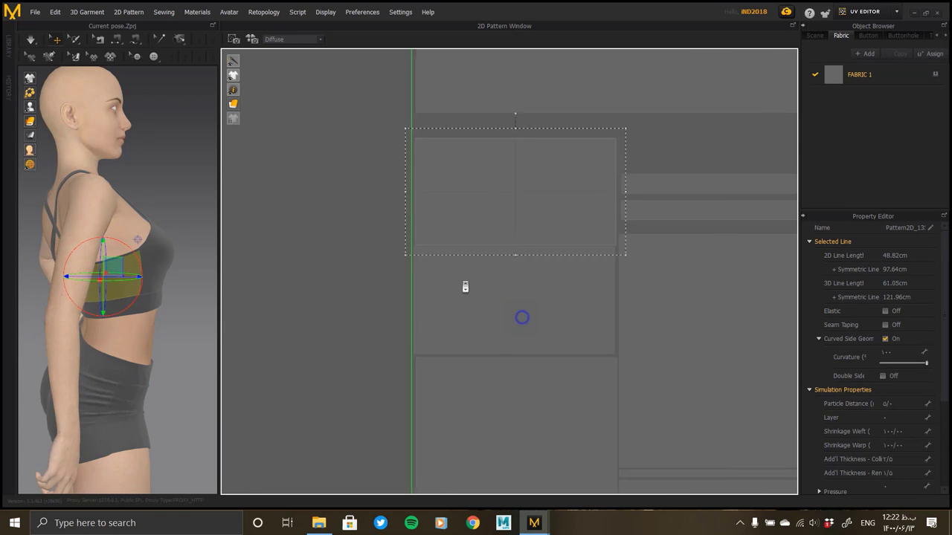
middle_click_drag(465, 283, 339, 337)
left_click(505, 228)
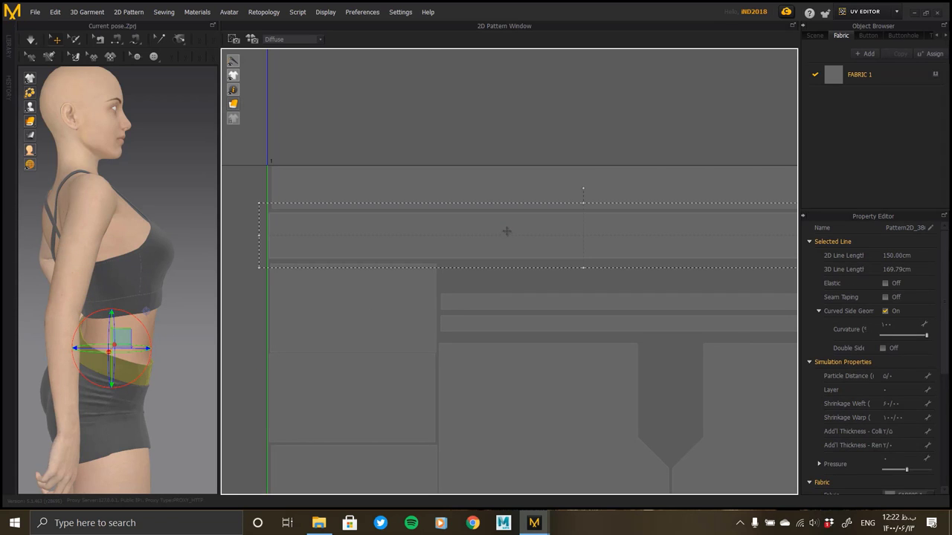
- Zoom out to view the full 0–1 UV tile and check another strip piece
scroll(317, 258, "up", 2)
scroll(379, 255, "up", 2)
scroll(523, 314, "up", 2)
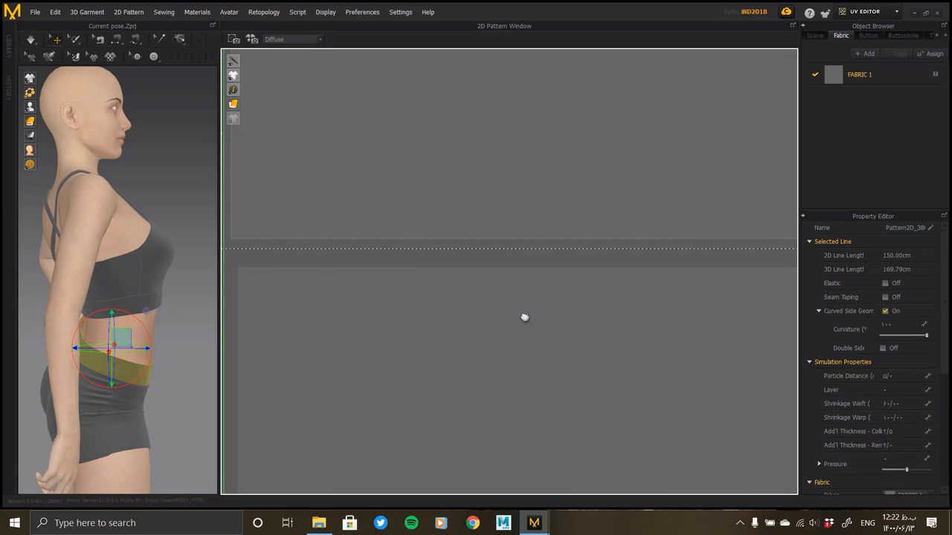
scroll(492, 250, "up", 1)
scroll(512, 270, "down", 2)
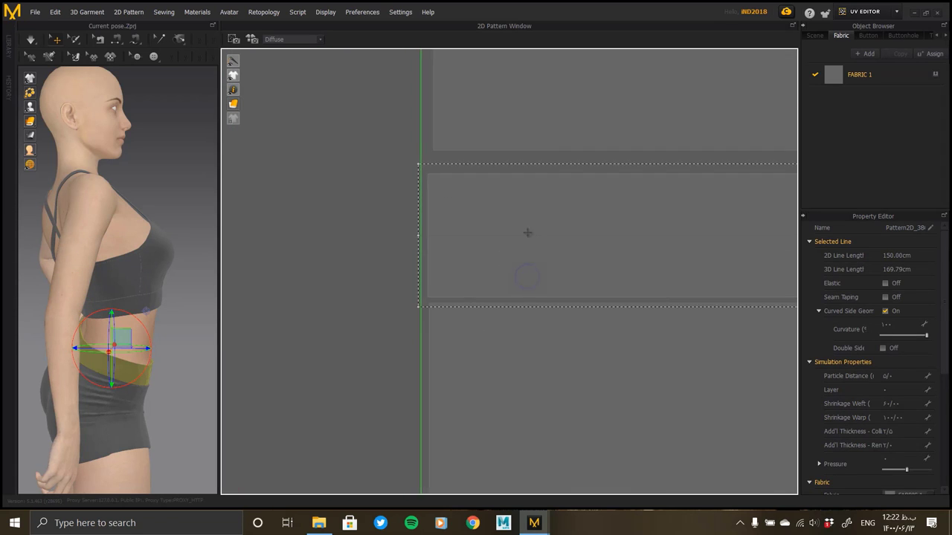
mouse_move(528, 230)
middle_mouse_down()
mouse_move(381, 261)
mouse_move(400, 272)
middle_mouse_up()
left_click(374, 275)
scroll(482, 278, "down", 3)
scroll(518, 289, "down", 2)
- Select all UV pieces, switch to Simulation mode, and marquee-select every garment pattern
left_click(621, 270)
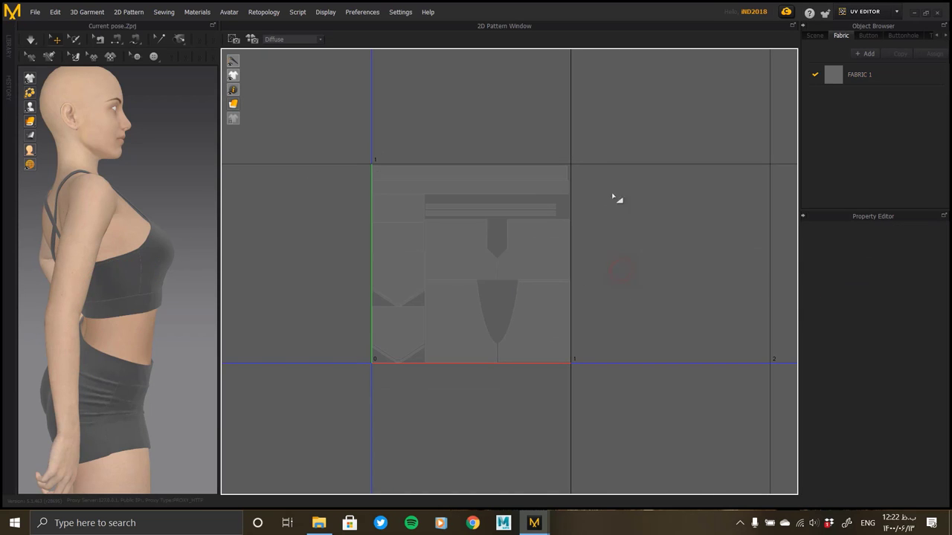
left_click_drag(357, 430, 357, 426)
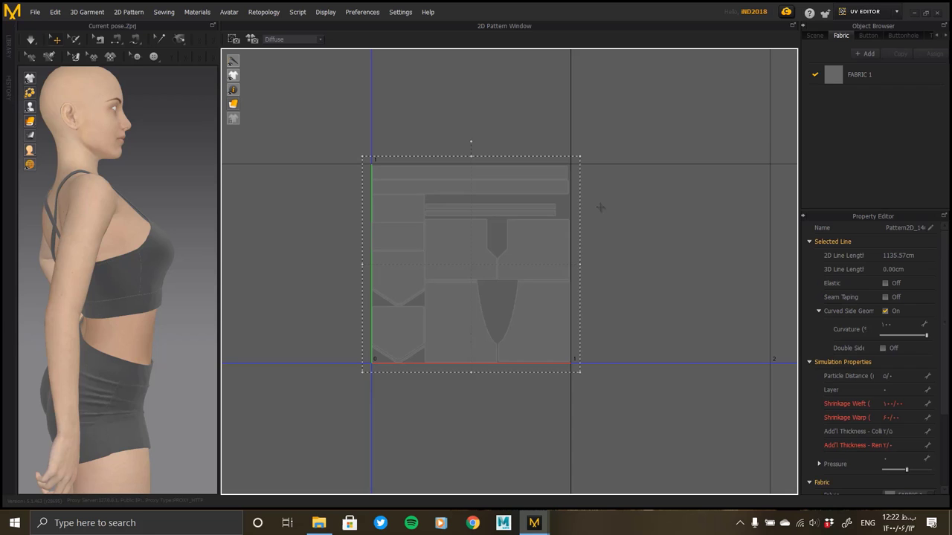
left_click(865, 28)
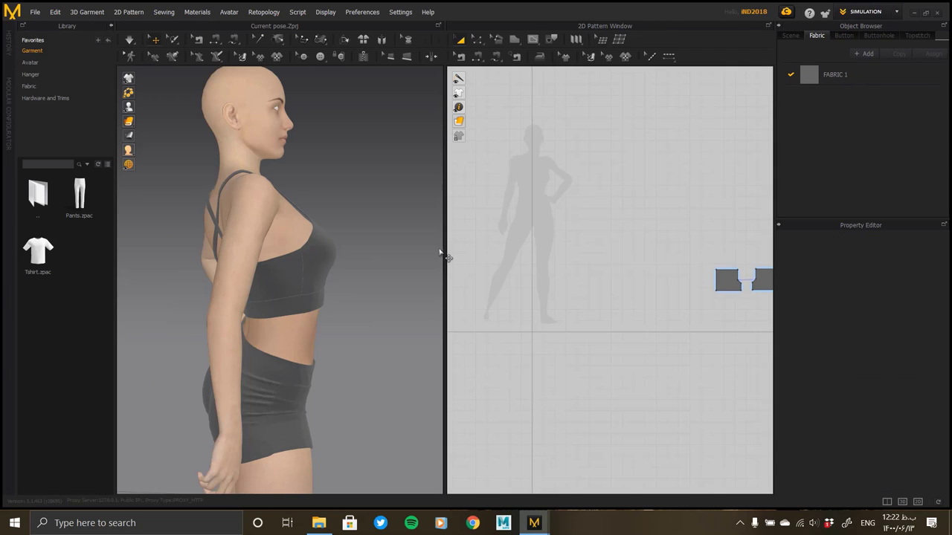
scroll(550, 245, "down", 3)
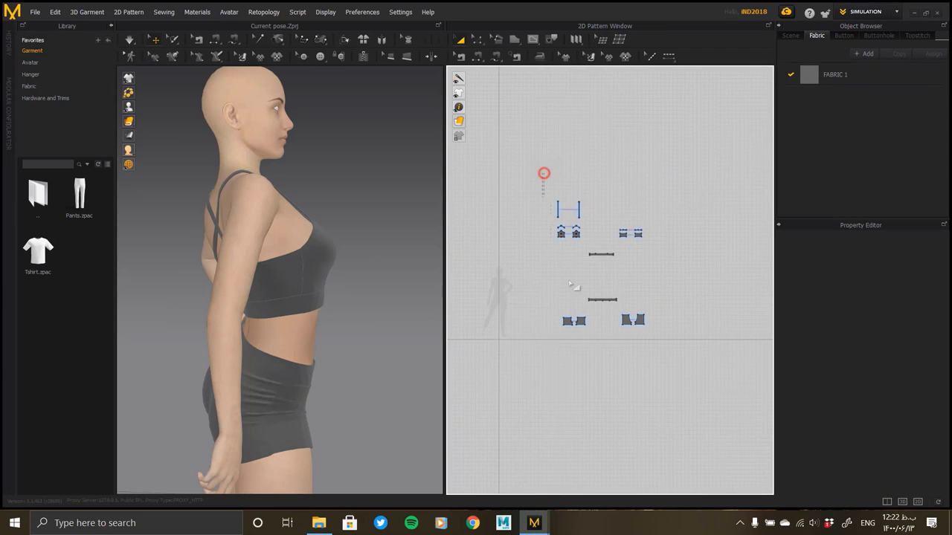
left_click_drag(685, 407, 681, 397)
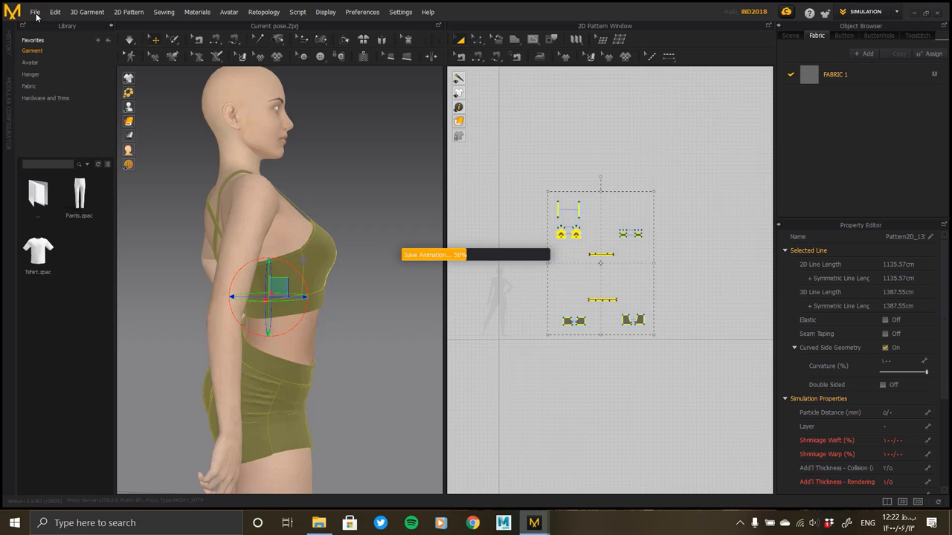
- Export the garment as thick.obj into Lingerie\Sport with Thick geometry at cm scale
left_click(35, 12)
mouse_move(41, 141)
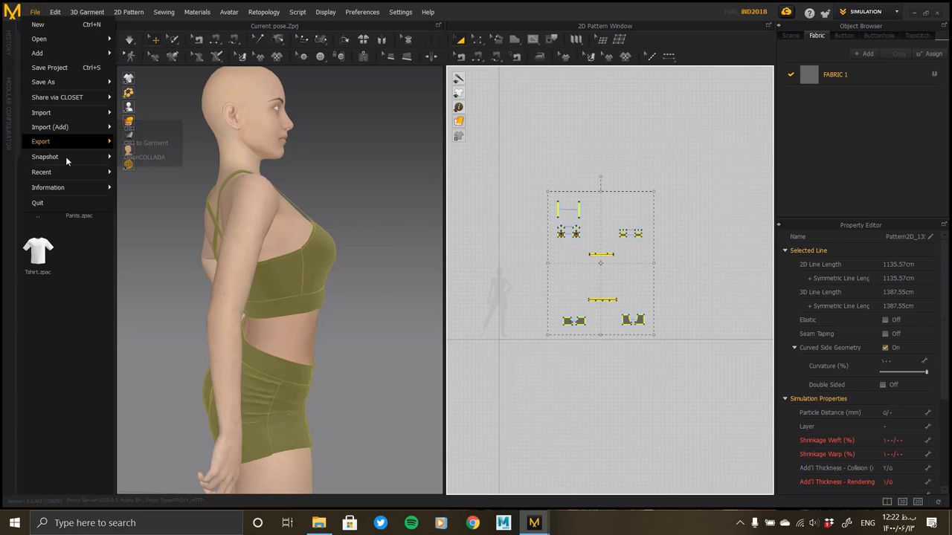
left_click(152, 157)
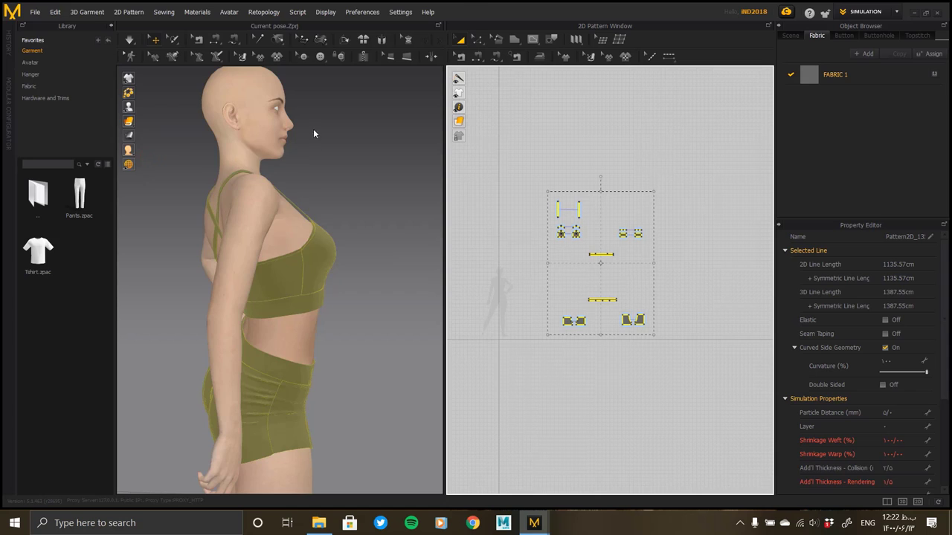
left_click(184, 30)
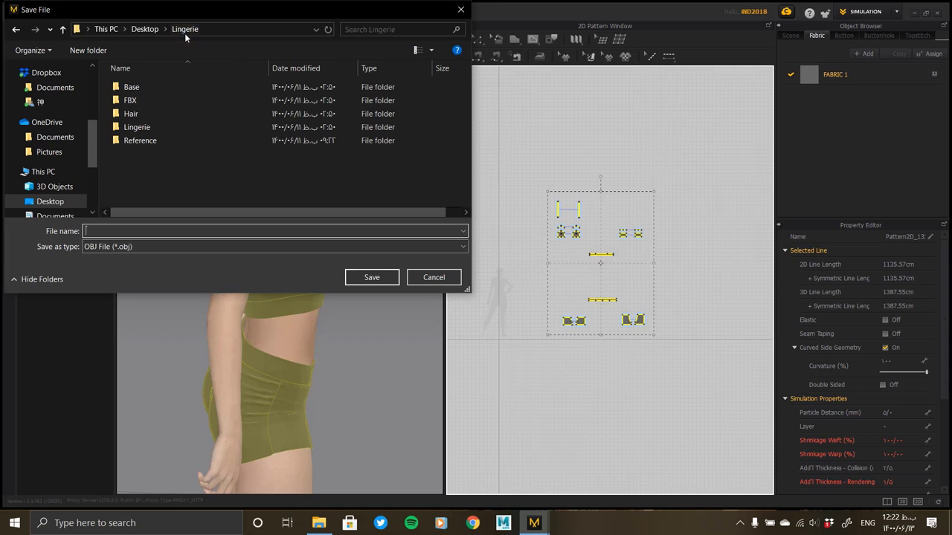
left_click(152, 129)
double_click(152, 128)
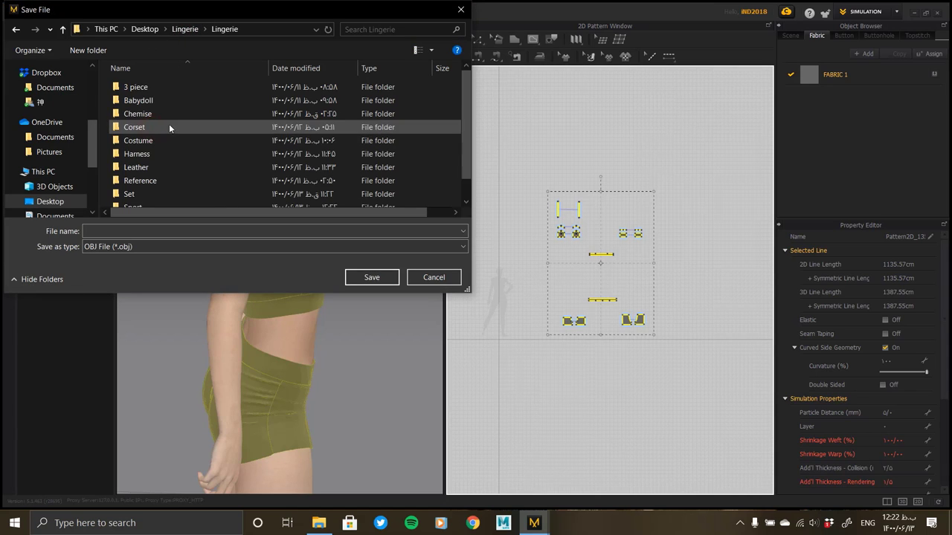
scroll(165, 167, "down", 1)
left_click(148, 191)
double_click(148, 192)
type("thick")
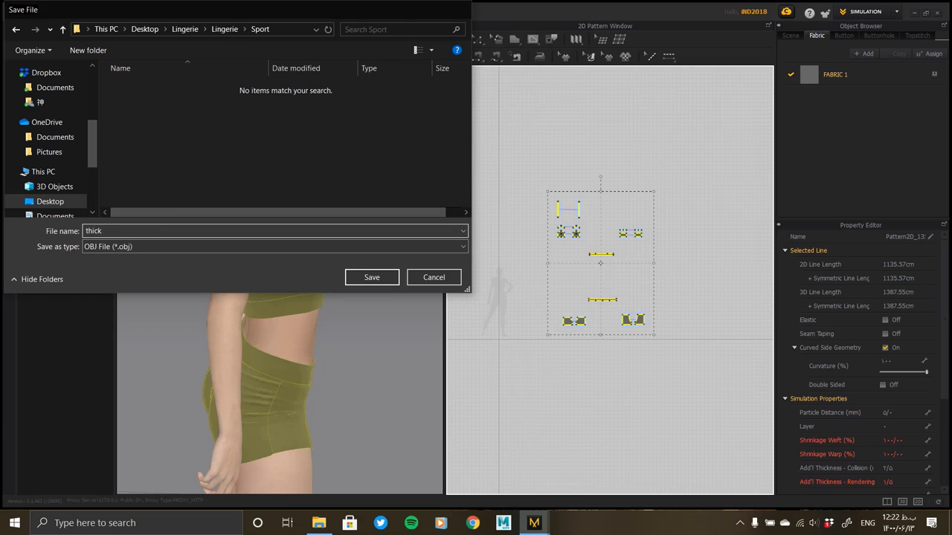
key("Return")
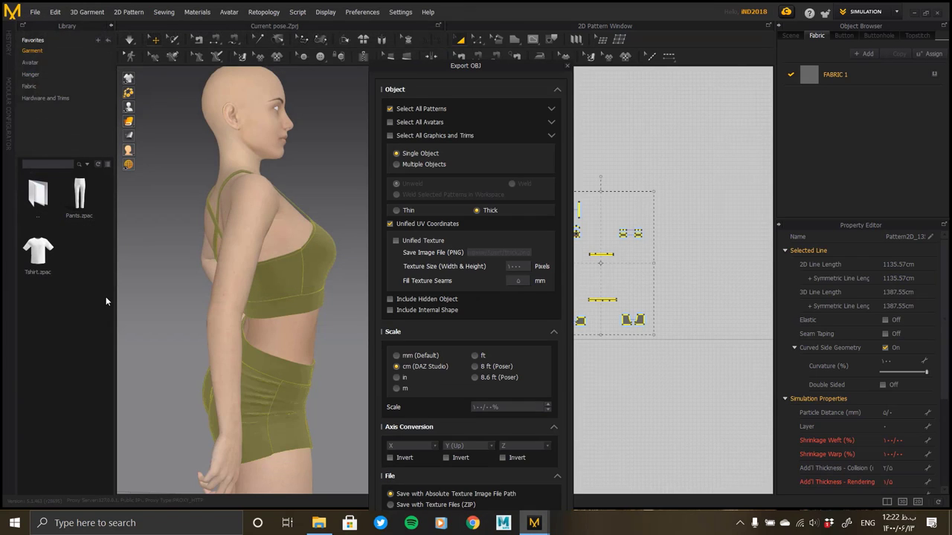
left_click(556, 90)
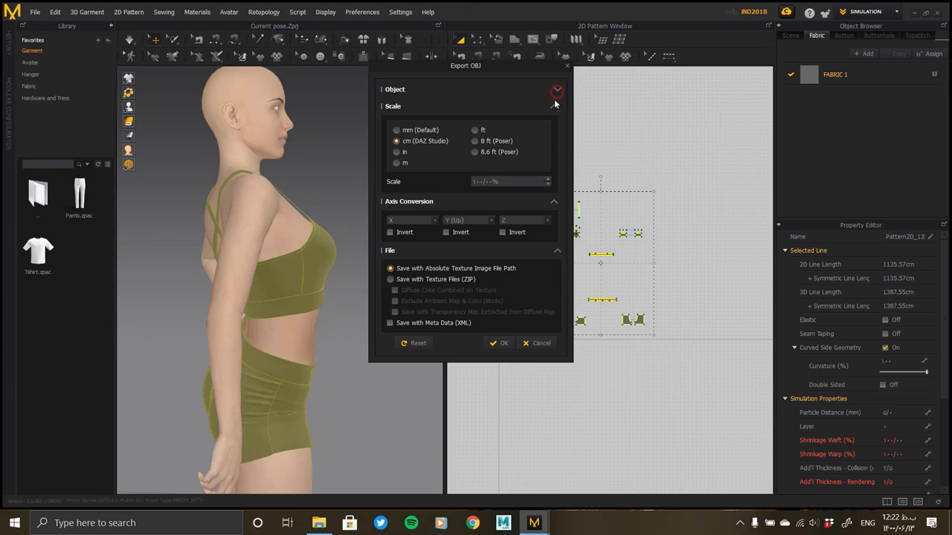
left_click(500, 344)
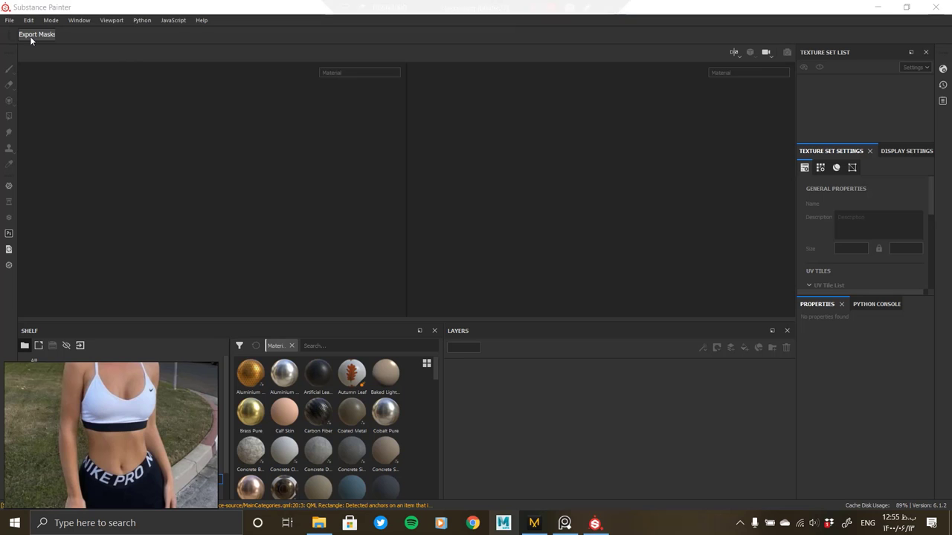
- Create a new 4096 project using thick.obj from the Lingerie folder as the mesh
left_click(9, 20)
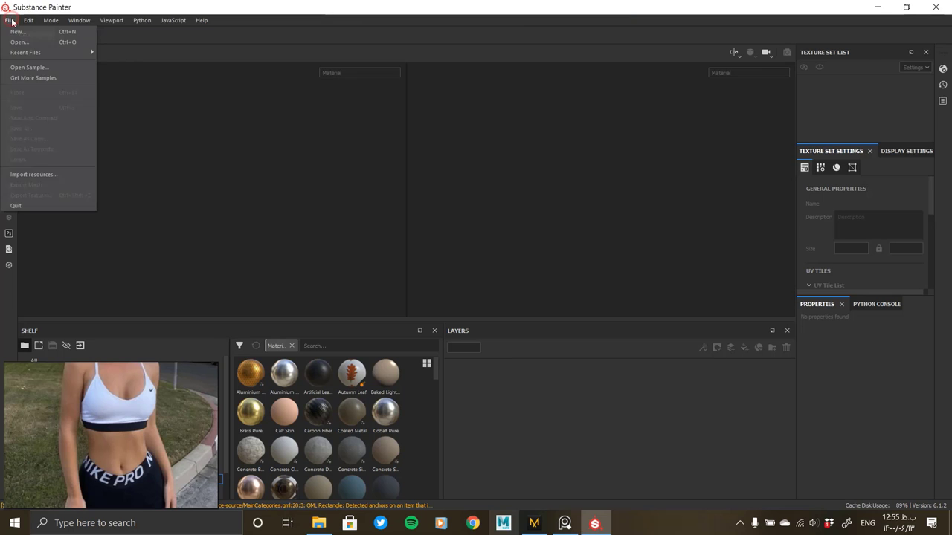
left_click(16, 31)
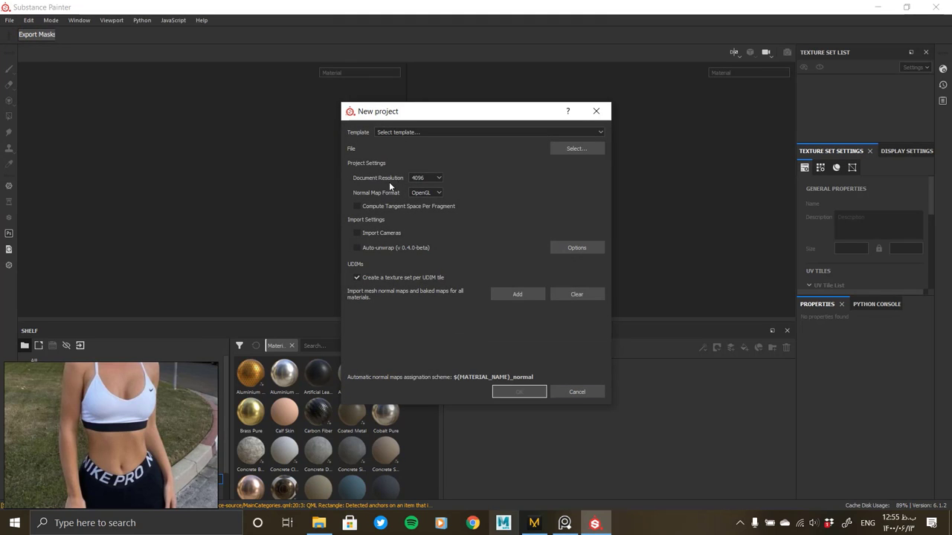
left_click(551, 151)
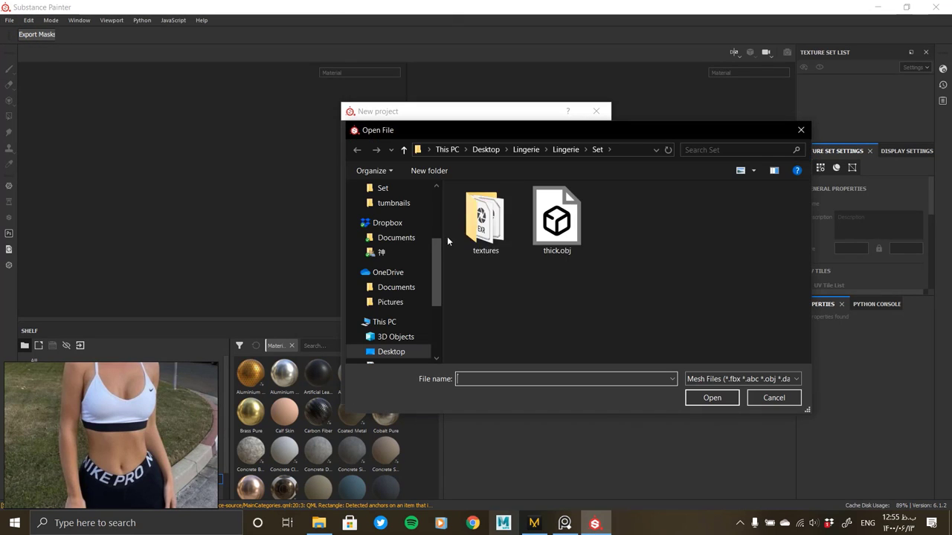
left_click(565, 152)
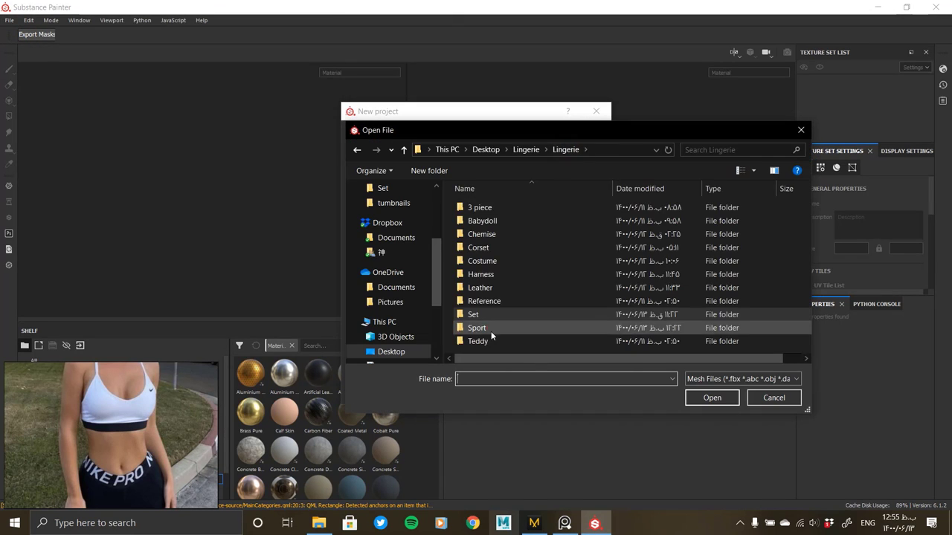
double_click(478, 328)
double_click(486, 219)
left_click(516, 391)
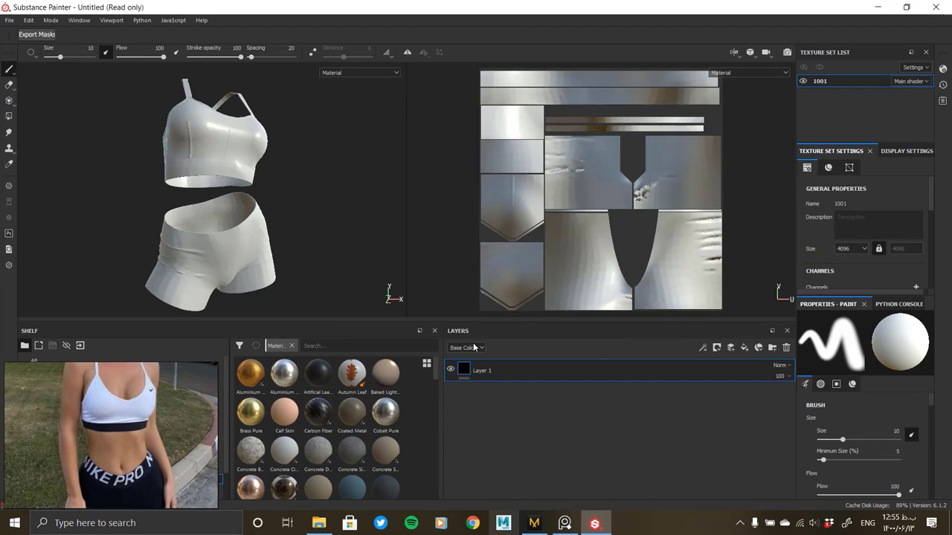
scroll(223, 193, "up", 3)
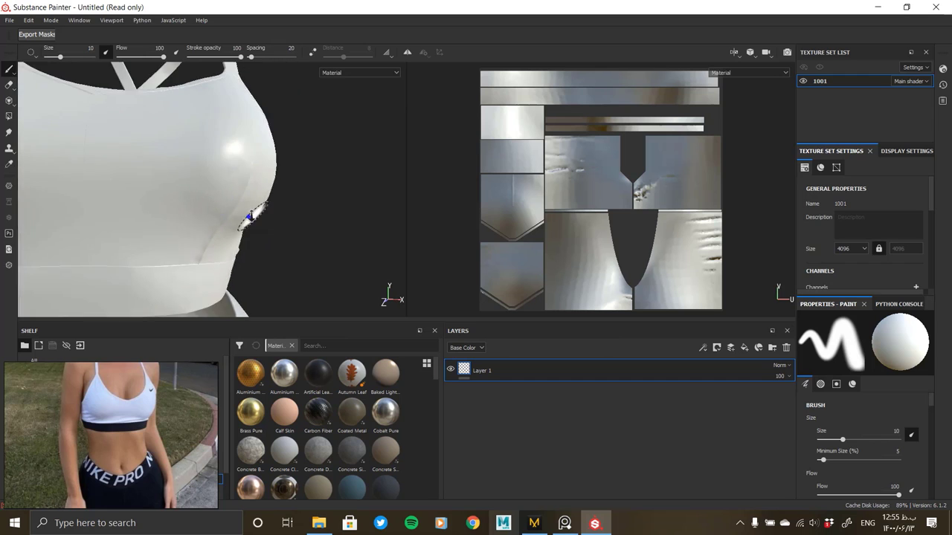
scroll(250, 212, "down", 3)
middle_click_drag(251, 213, 281, 164, "alt")
left_click_drag(281, 164, 259, 238, "alt")
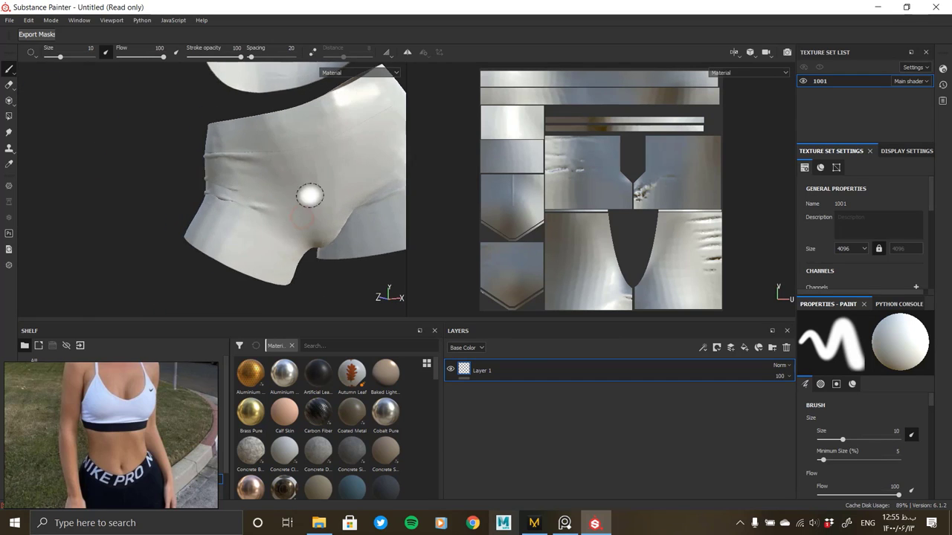
left_click(786, 347)
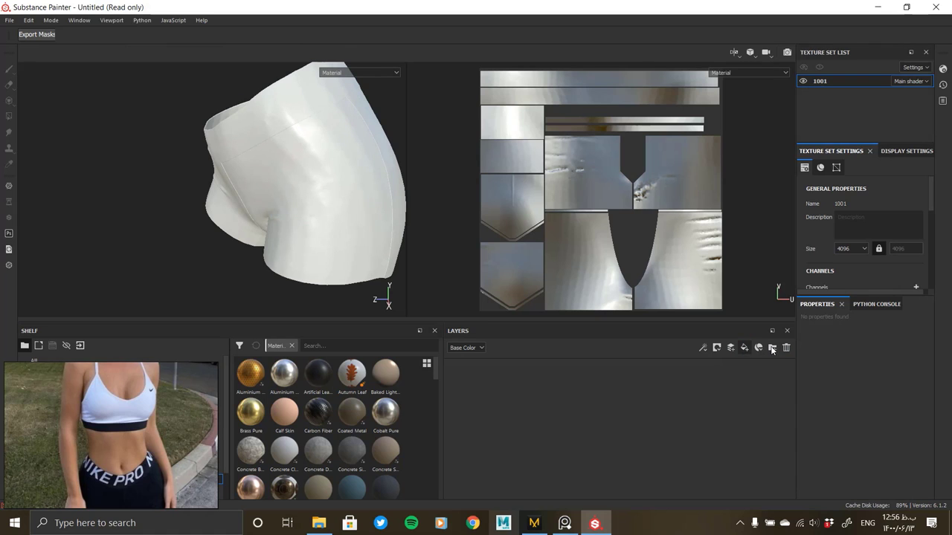
left_click(772, 347)
left_click(772, 348)
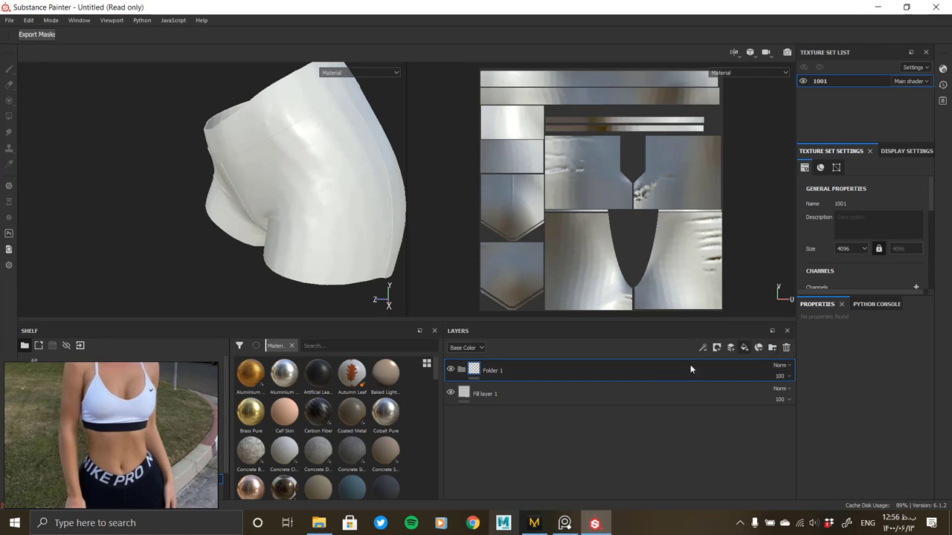
left_click_drag(503, 392, 506, 374)
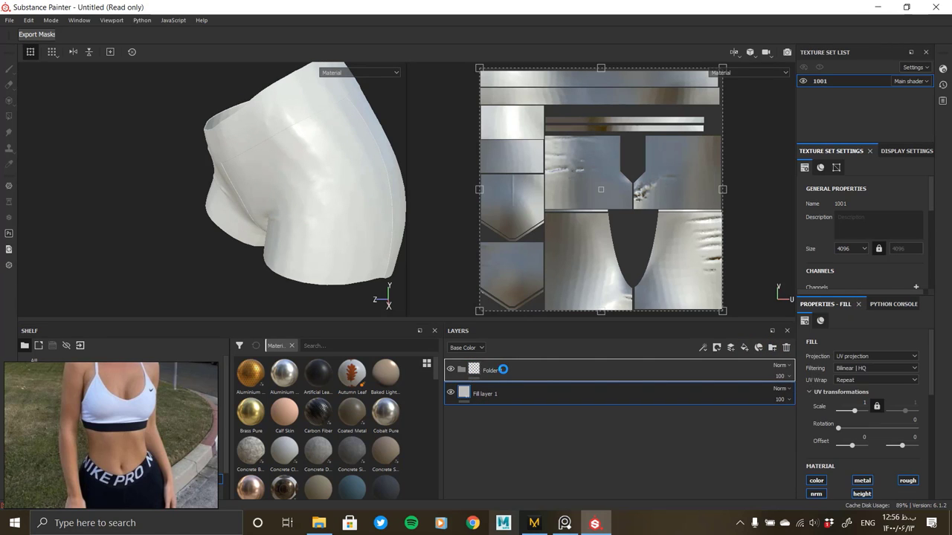
mouse_move(255, 250)
left_mouse_down("alt")
mouse_move(346, 238)
mouse_move(166, 208)
mouse_move(261, 255)
mouse_move(260, 213)
mouse_move(234, 231)
mouse_move(196, 210)
left_mouse_up("alt")
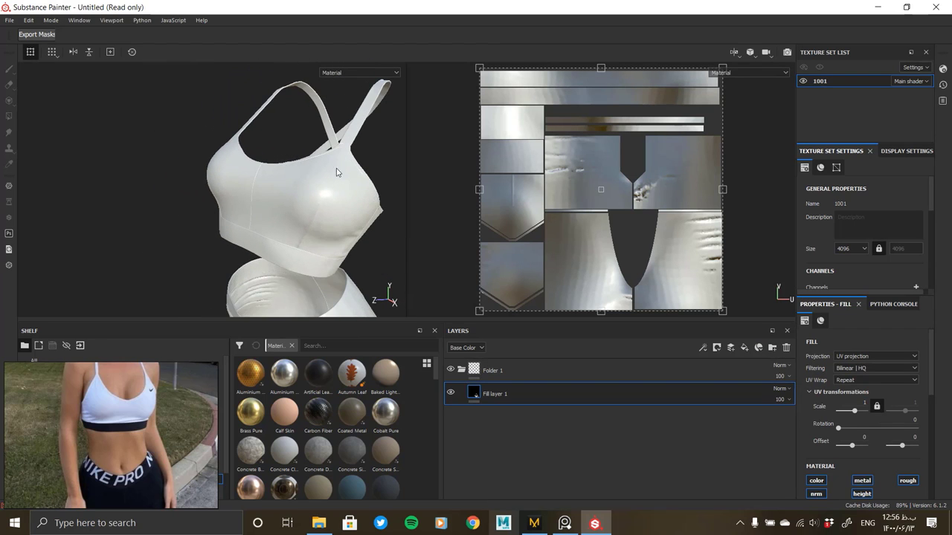
scroll(298, 175, "up", 3)
mouse_move(255, 176)
left_mouse_down("alt")
mouse_move(327, 193)
mouse_move(233, 187)
mouse_move(279, 198)
mouse_move(251, 191)
mouse_move(187, 217)
mouse_move(253, 223)
mouse_move(318, 152)
mouse_move(251, 171)
mouse_move(397, 287)
mouse_move(144, 203)
left_mouse_up("alt")
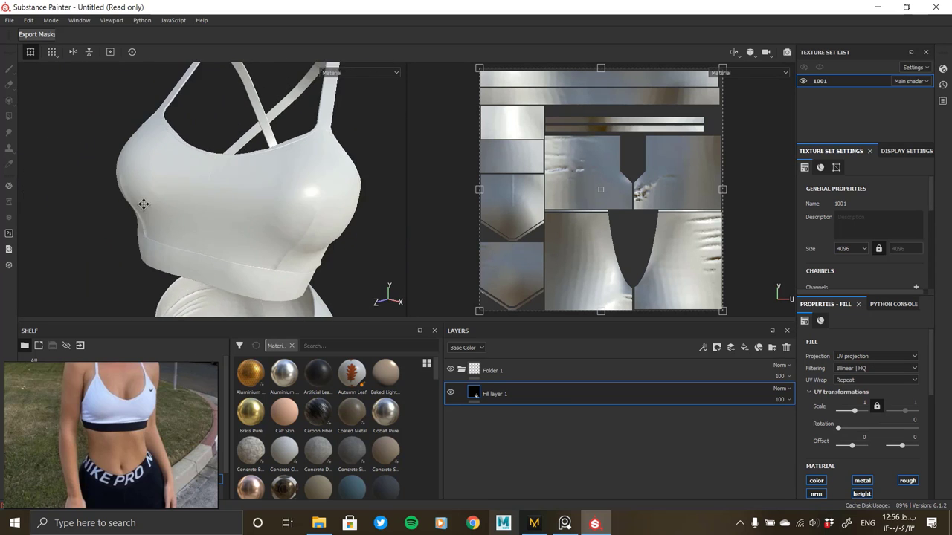
middle_click_drag(143, 204, 161, 201, "alt")
mouse_move(268, 227)
left_mouse_down("alt")
mouse_move(208, 215)
mouse_move(282, 215)
mouse_move(221, 194)
left_mouse_up("alt")
middle_click_drag(221, 193, 230, 203, "alt")
left_click_drag(221, 217, 235, 216, "alt")
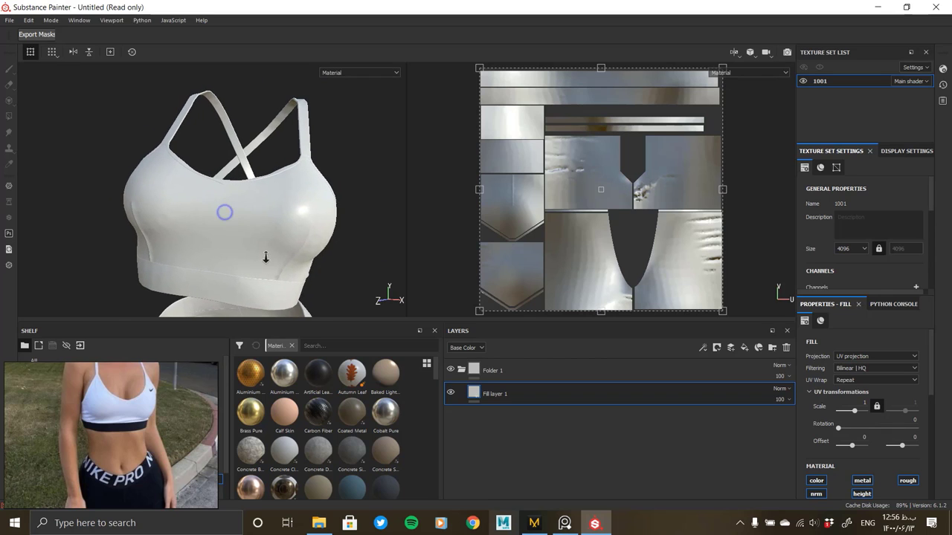
mouse_move(265, 256)
right_mouse_down("alt")
mouse_move(260, 206)
mouse_move(260, 223)
right_mouse_up("alt")
middle_click_drag(259, 223, 260, 216, "alt")
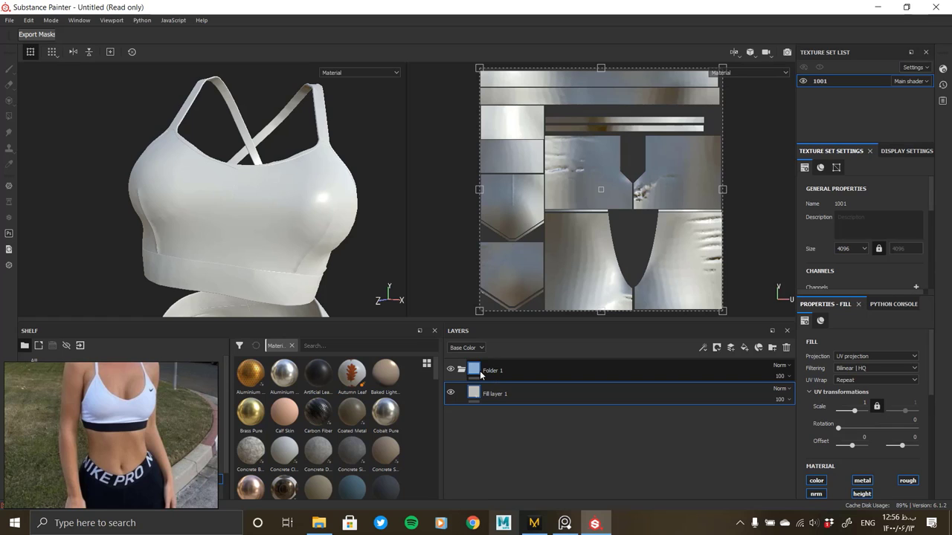
left_click(480, 375)
left_click(486, 393)
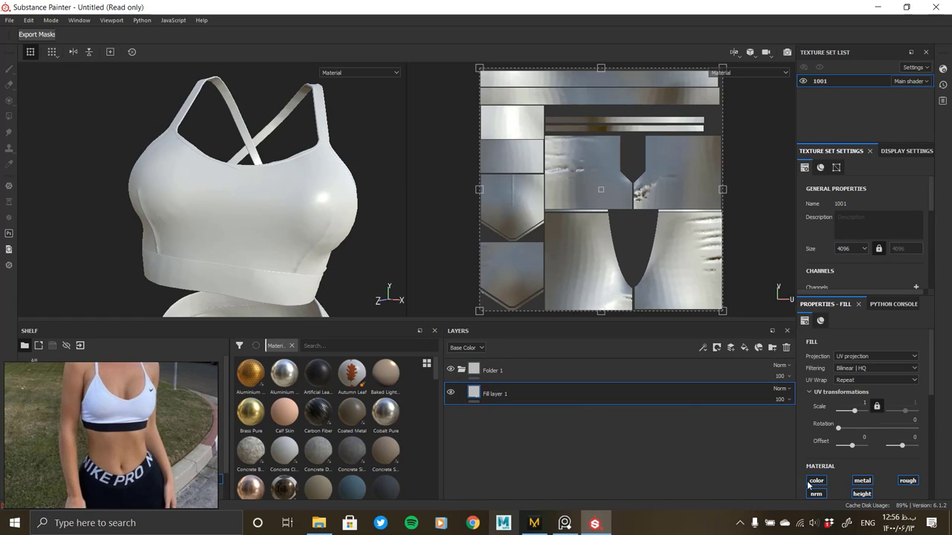
scroll(809, 485, "down", 2)
- Darken Fill layer 1's base colour to near black and add a black mask to Folder 1
left_click(836, 475)
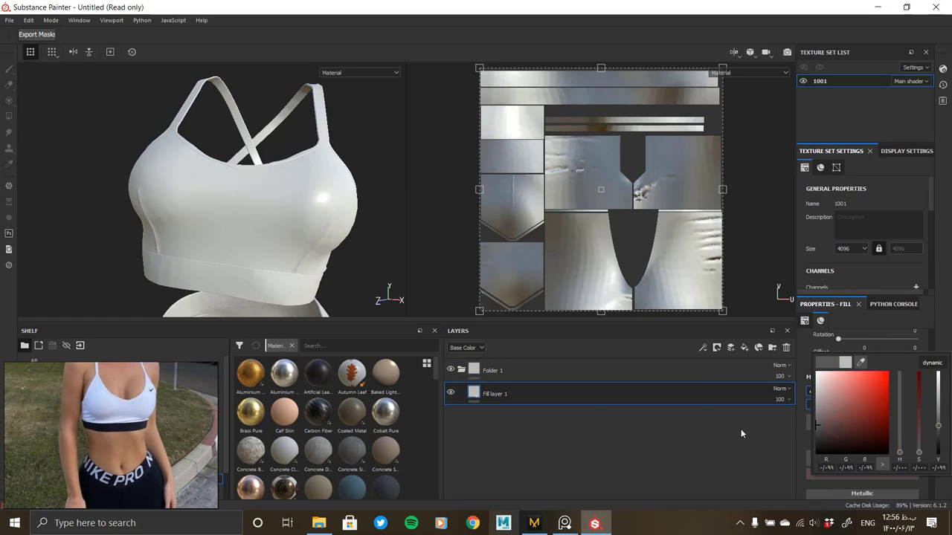
left_click_drag(741, 429, 713, 452)
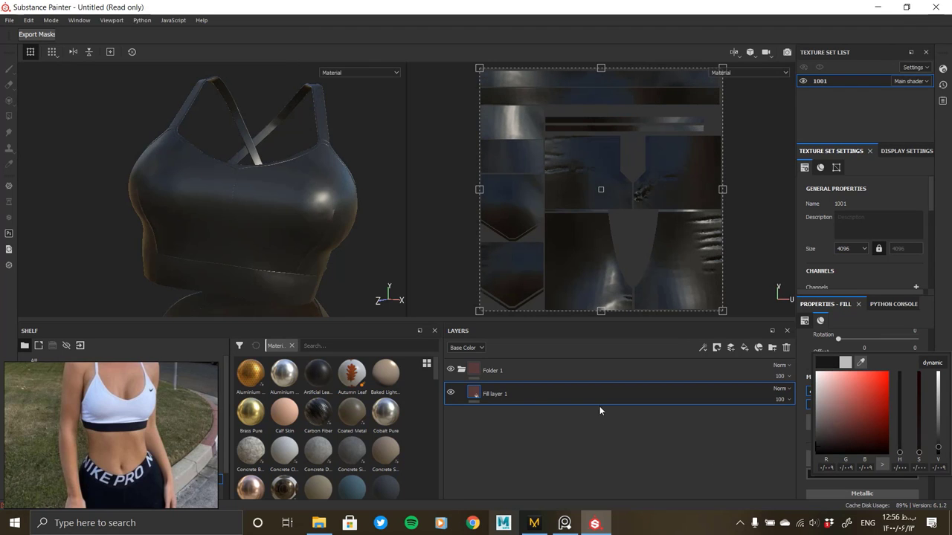
left_click(483, 372)
right_click(483, 372)
left_click(248, 231)
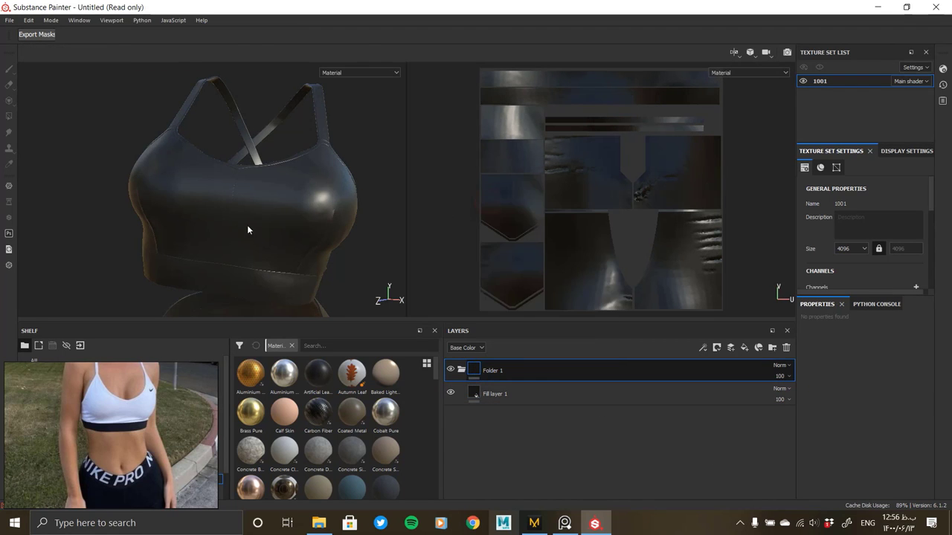
left_click(9, 116)
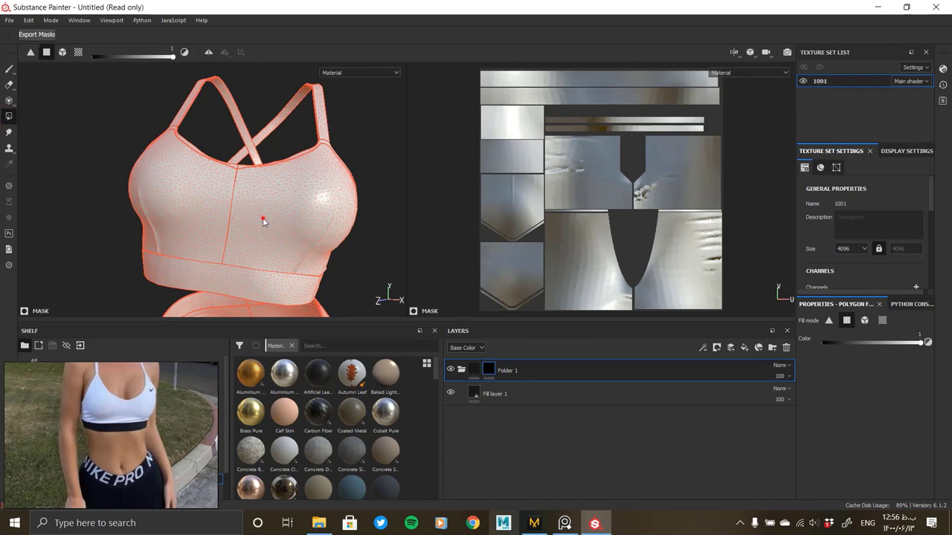
- Polygon Fill both bra cups and the cup's thin top strip into the mask in UV chunk mode
left_click(882, 319)
left_click(323, 218)
left_click(170, 194)
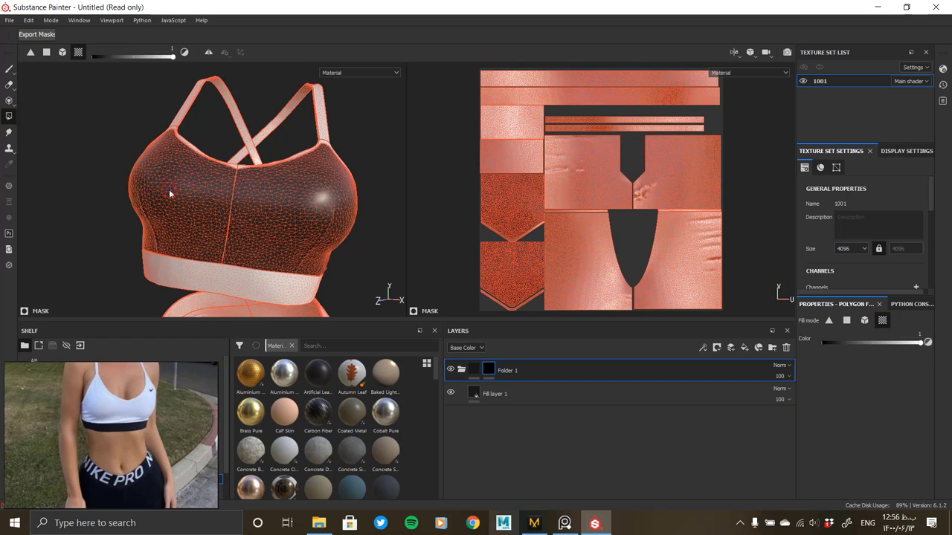
left_click_drag(232, 211, 220, 220, "alt")
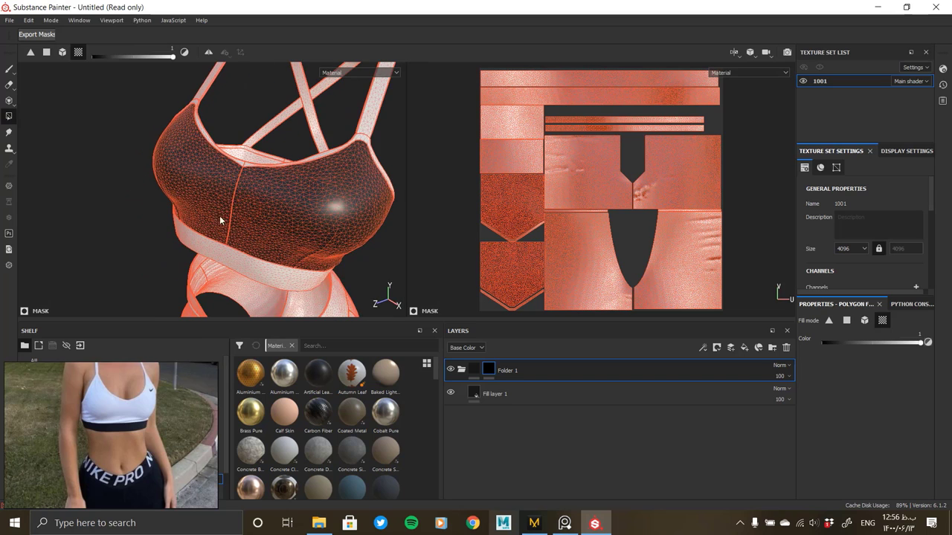
left_click(244, 165)
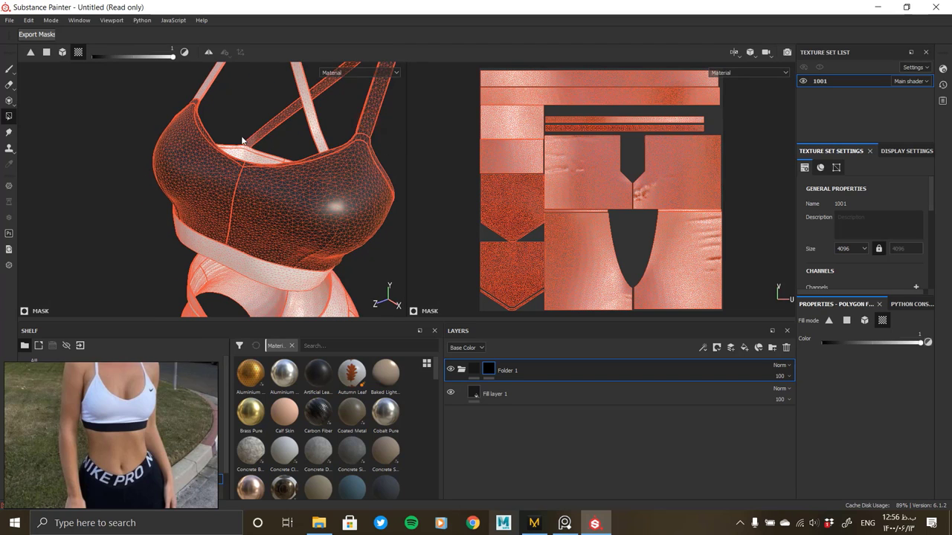
left_click_drag(245, 144, 234, 130, "alt")
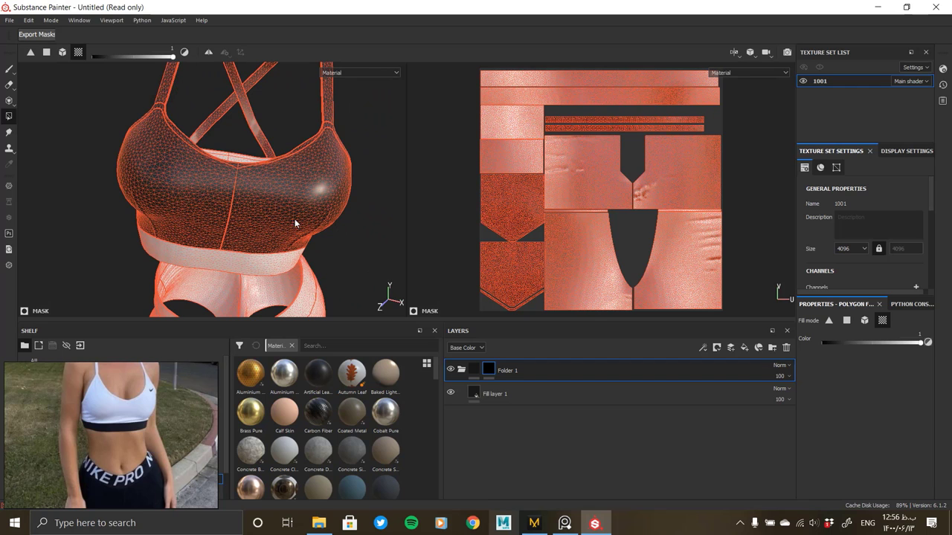
mouse_move(295, 219)
left_mouse_down("alt")
mouse_move(259, 211)
mouse_move(276, 201)
left_mouse_up("alt")
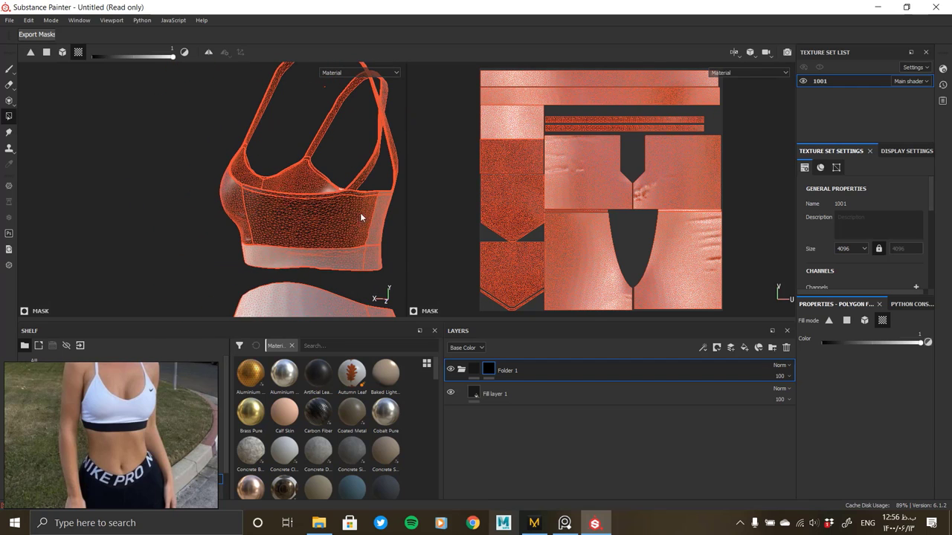
mouse_move(361, 213)
left_mouse_down("alt")
mouse_move(367, 228)
mouse_move(221, 213)
mouse_move(218, 189)
left_mouse_up("alt")
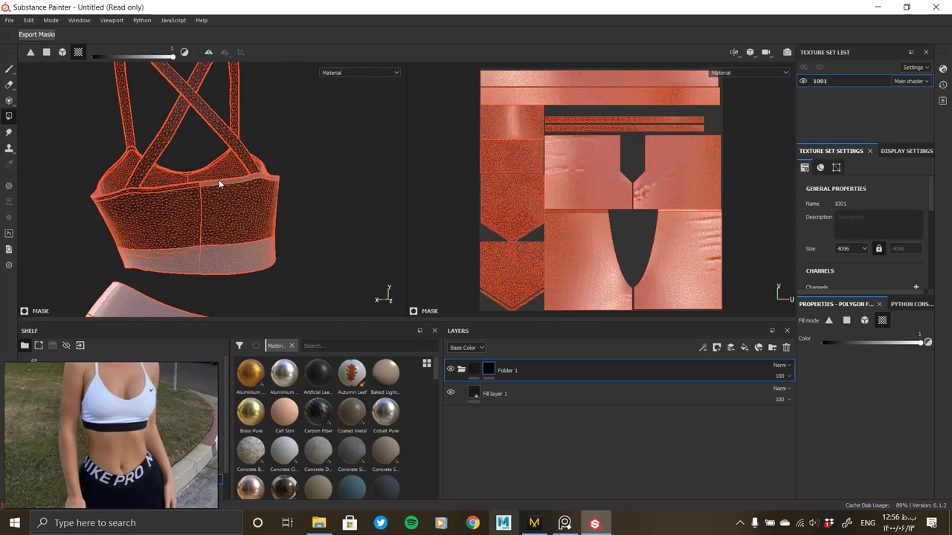
mouse_move(275, 214)
left_mouse_down("alt")
mouse_move(90, 241)
mouse_move(340, 230)
mouse_move(195, 238)
mouse_move(248, 240)
left_mouse_up("alt")
- Polygon Fill the two shorts panels into Folder 1's mask
middle_click_drag(249, 241, 255, 186, "alt")
left_click_drag(255, 186, 273, 151, "alt")
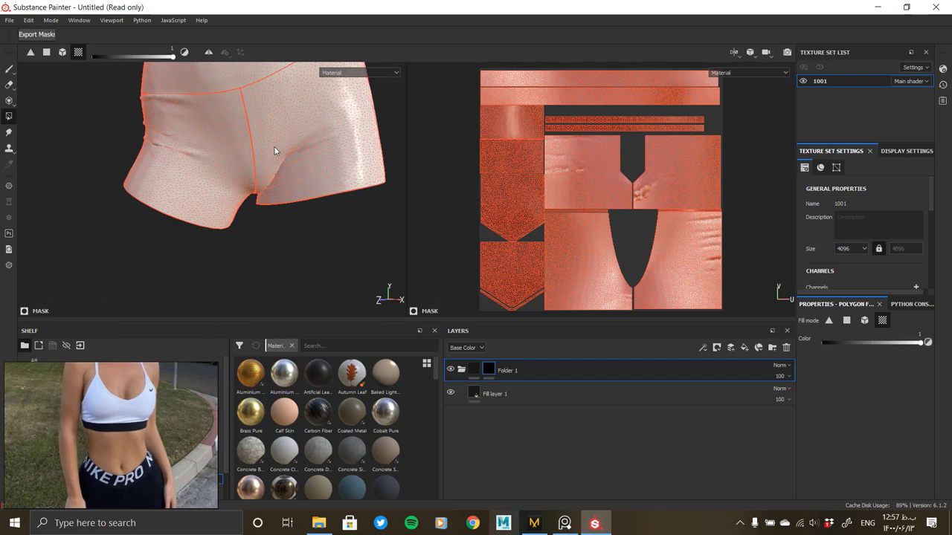
left_click(329, 137)
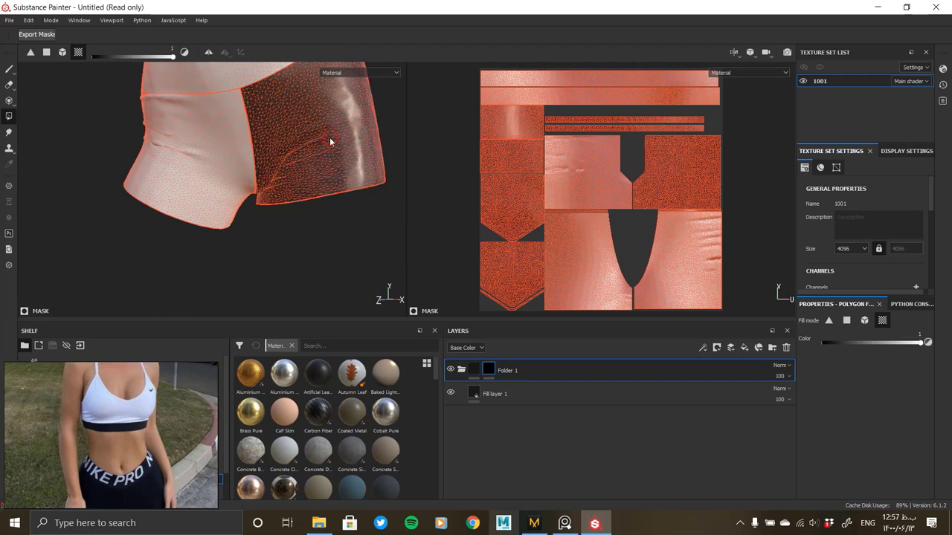
left_click(193, 148)
mouse_move(193, 148)
left_mouse_down("alt")
mouse_move(127, 222)
mouse_move(89, 165)
mouse_move(136, 202)
mouse_move(206, 201)
mouse_move(194, 177)
mouse_move(321, 216)
mouse_move(207, 203)
mouse_move(233, 230)
mouse_move(250, 219)
mouse_move(159, 206)
mouse_move(260, 221)
mouse_move(163, 177)
mouse_move(324, 185)
mouse_move(165, 139)
mouse_move(240, 166)
mouse_move(308, 164)
mouse_move(267, 179)
left_mouse_up("alt")
- Set Fill layer 1's base colour to pure black
left_click(474, 394)
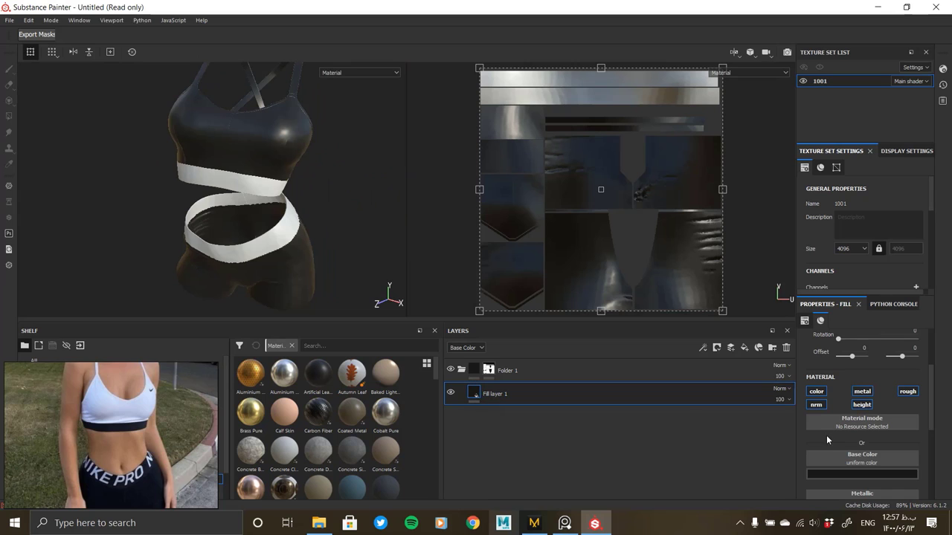
left_click(856, 458)
mouse_move(851, 454)
left_mouse_down()
mouse_move(838, 416)
mouse_move(770, 458)
left_mouse_up()
left_click(770, 441)
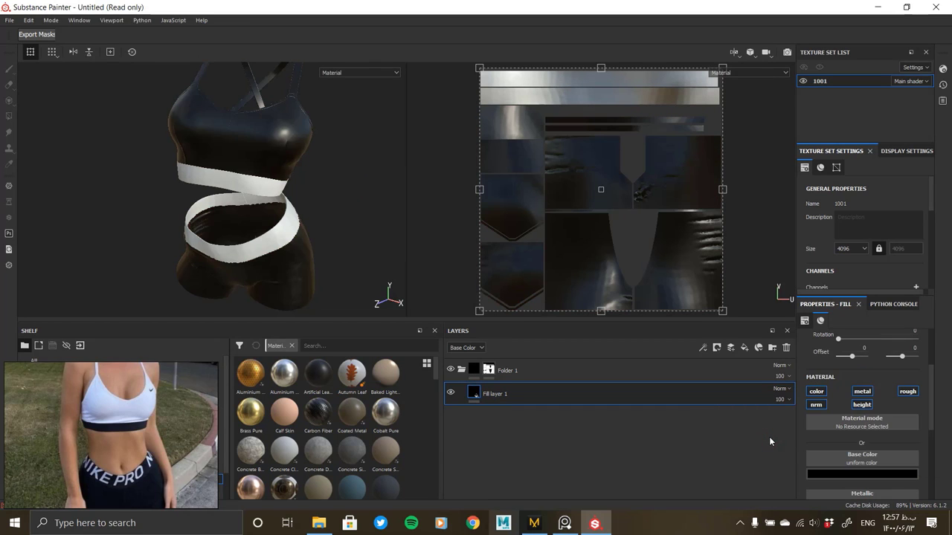
- Raise the fill's roughness from 0.3 to 0.5146 and inspect the bra from several angles
scroll(802, 436, "down", 3)
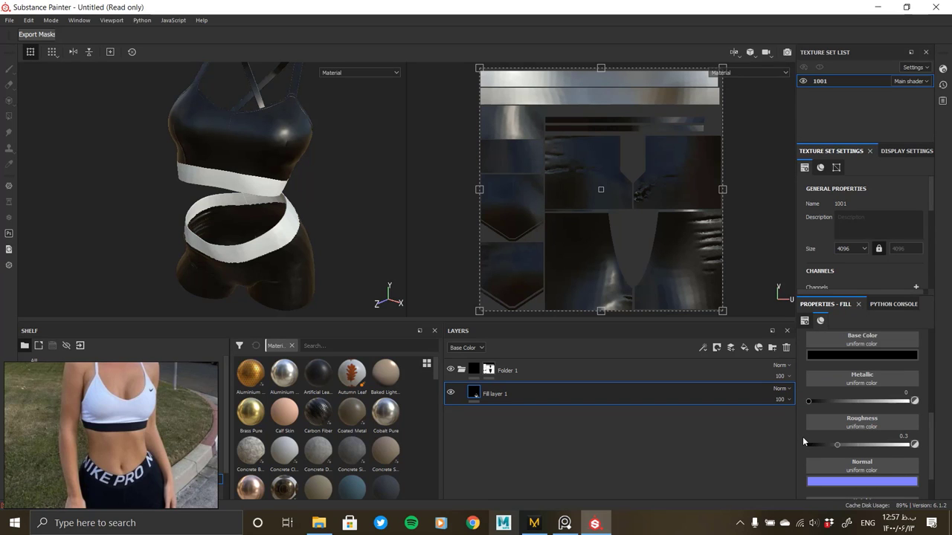
left_click(860, 445)
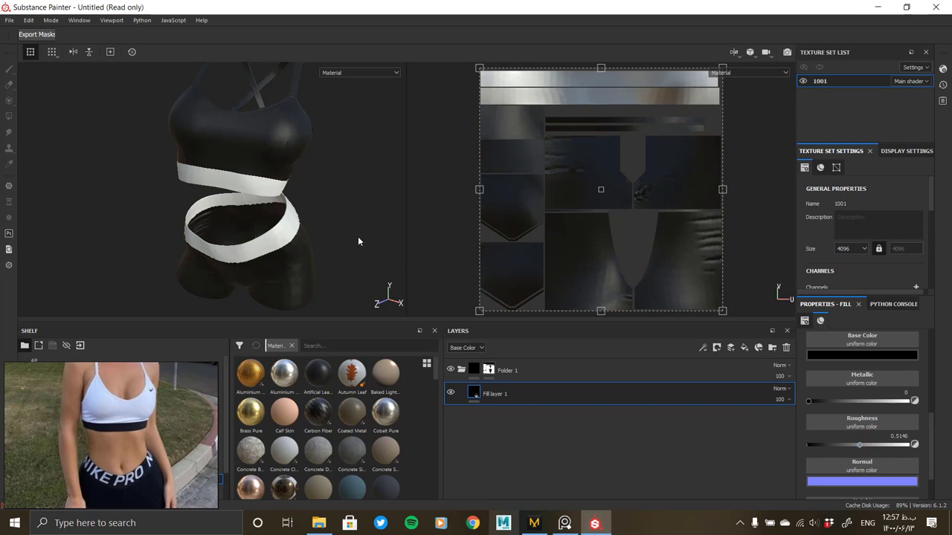
mouse_move(358, 241)
left_mouse_down("alt")
mouse_move(255, 247)
mouse_move(256, 233)
mouse_move(124, 196)
mouse_move(264, 218)
mouse_move(242, 216)
left_mouse_up("alt")
scroll(255, 247, "up", 3)
scroll(255, 246, "up", 3)
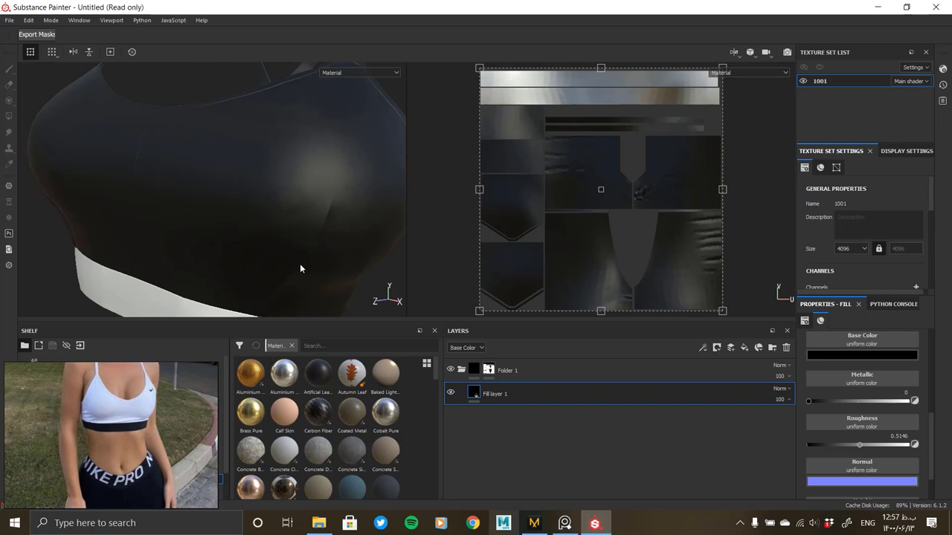
mouse_move(276, 243)
left_mouse_down("alt")
mouse_move(256, 208)
mouse_move(272, 186)
mouse_move(243, 263)
left_mouse_up("alt")
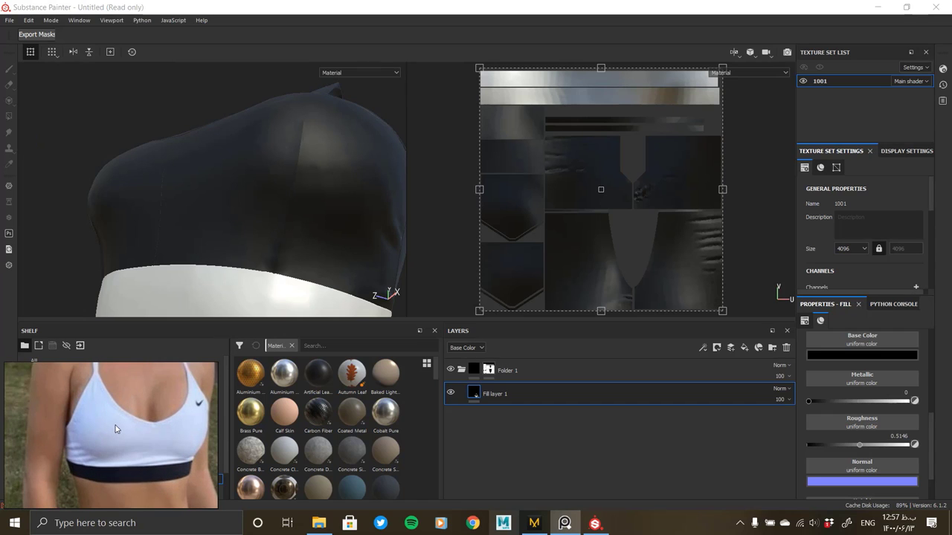
mouse_move(266, 280)
left_mouse_down("alt")
mouse_move(287, 245)
mouse_move(223, 272)
mouse_move(319, 260)
mouse_move(201, 223)
mouse_move(255, 223)
mouse_move(244, 237)
mouse_move(238, 309)
left_mouse_up("alt")
right_click_drag(240, 282, 250, 255, "alt")
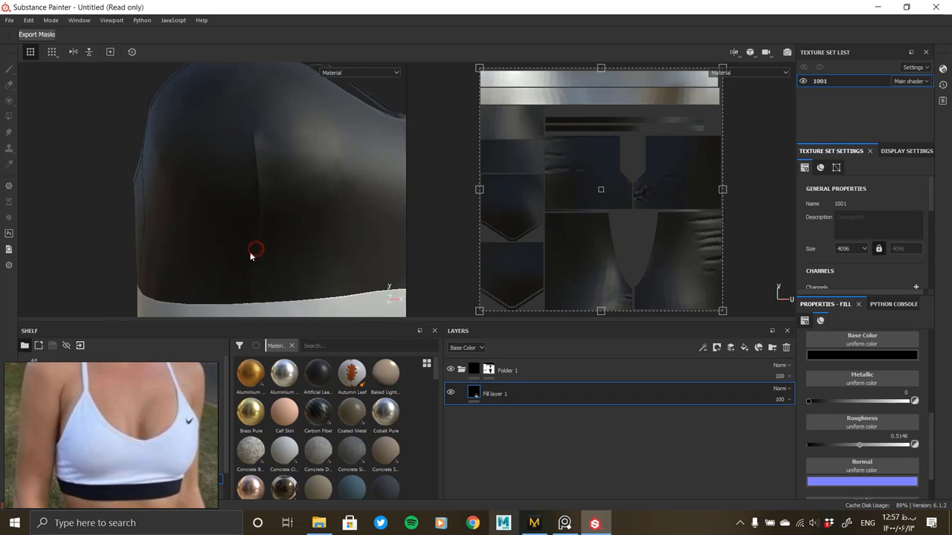
mouse_move(274, 212)
left_mouse_down("alt")
mouse_move(266, 241)
mouse_move(351, 245)
mouse_move(204, 246)
left_mouse_up("alt")
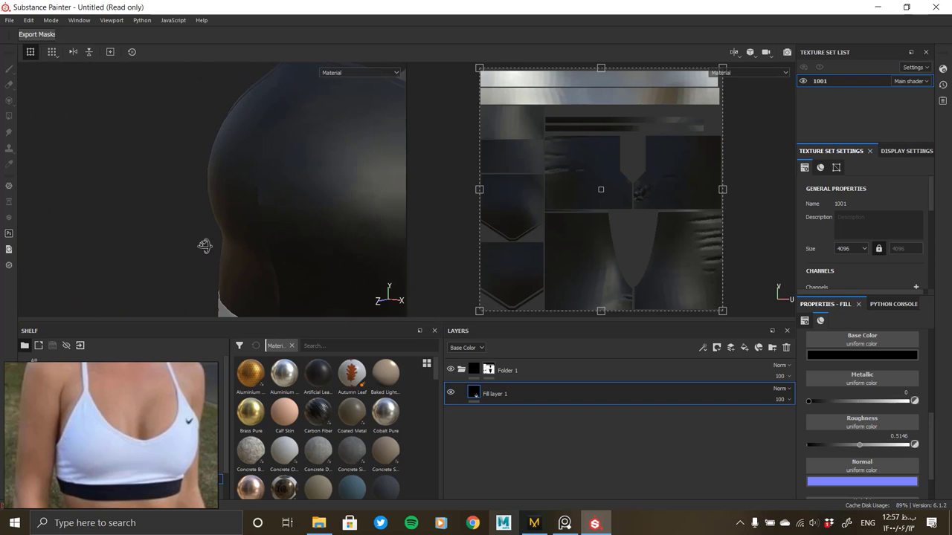
mouse_move(304, 236)
left_mouse_down("alt")
mouse_move(236, 219)
mouse_move(230, 206)
mouse_move(25, 191)
mouse_move(143, 214)
mouse_move(127, 187)
mouse_move(251, 187)
mouse_move(219, 249)
mouse_move(283, 238)
left_mouse_up("alt")
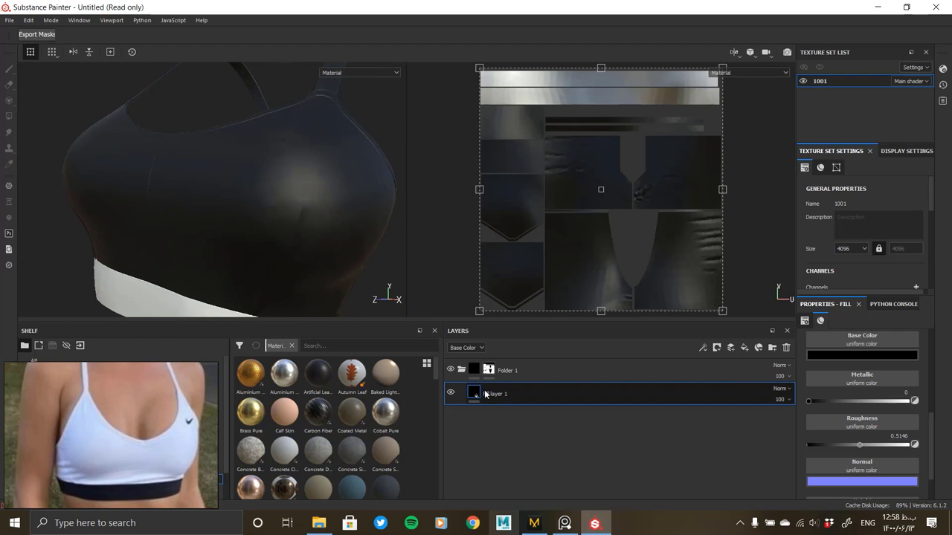
left_click(857, 356)
- Eyedrop the reference photo, zero its saturation, lower value slightly for grey-white, then add a fill layer
mouse_move(843, 390)
left_mouse_down()
mouse_move(753, 388)
mouse_move(735, 404)
left_mouse_up()
left_click_drag(324, 224, 310, 241, "alt")
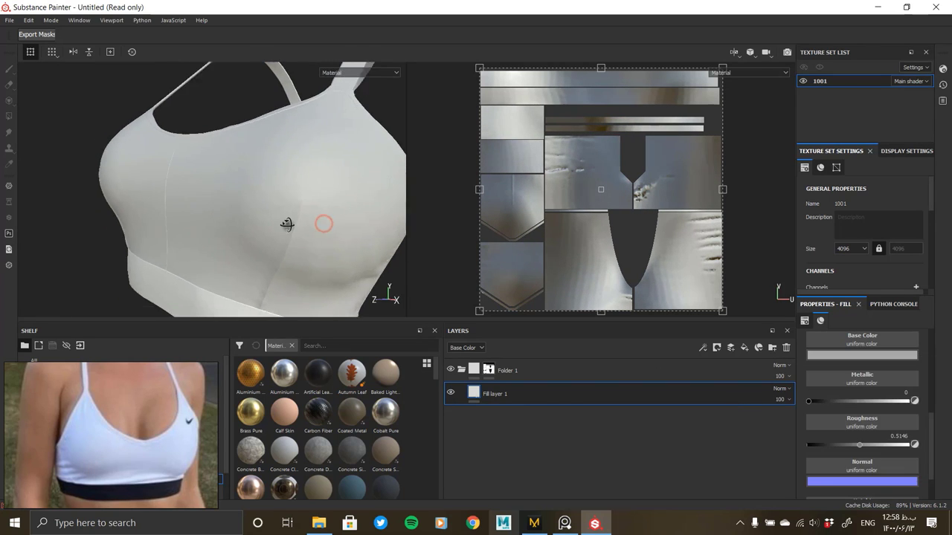
left_click(831, 354)
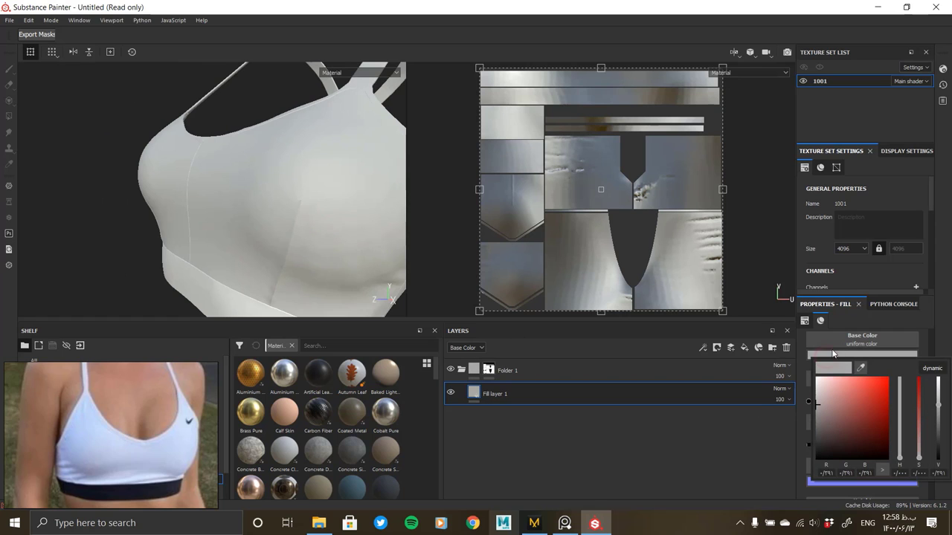
left_click(860, 368)
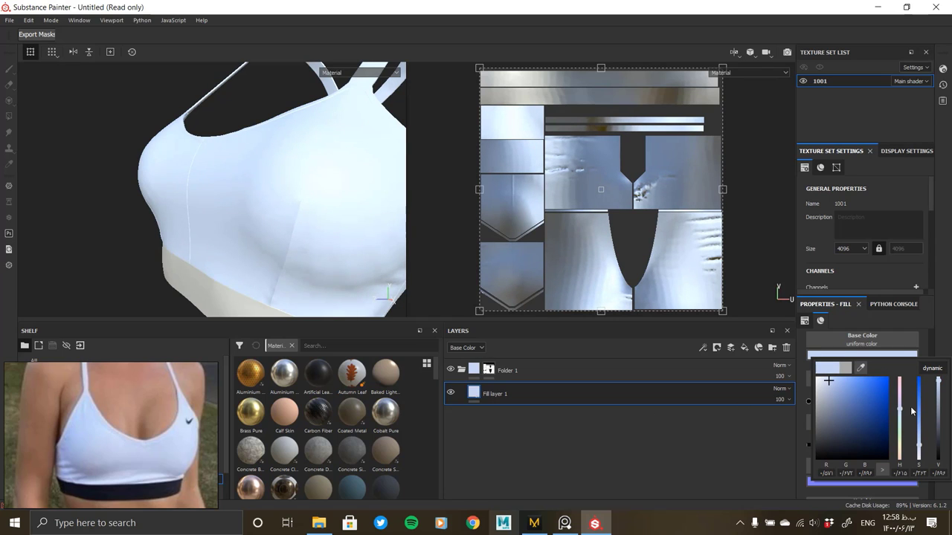
left_click_drag(916, 438, 916, 477)
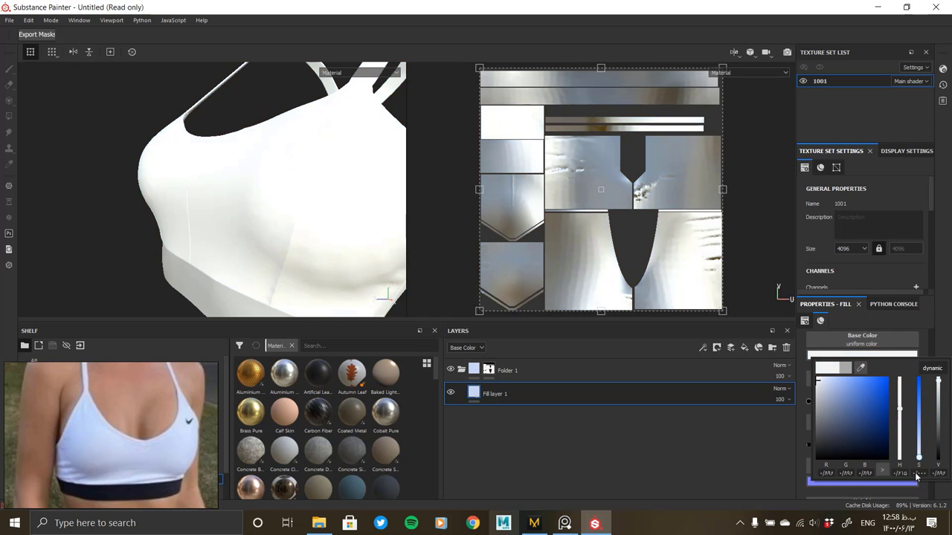
left_click(940, 388)
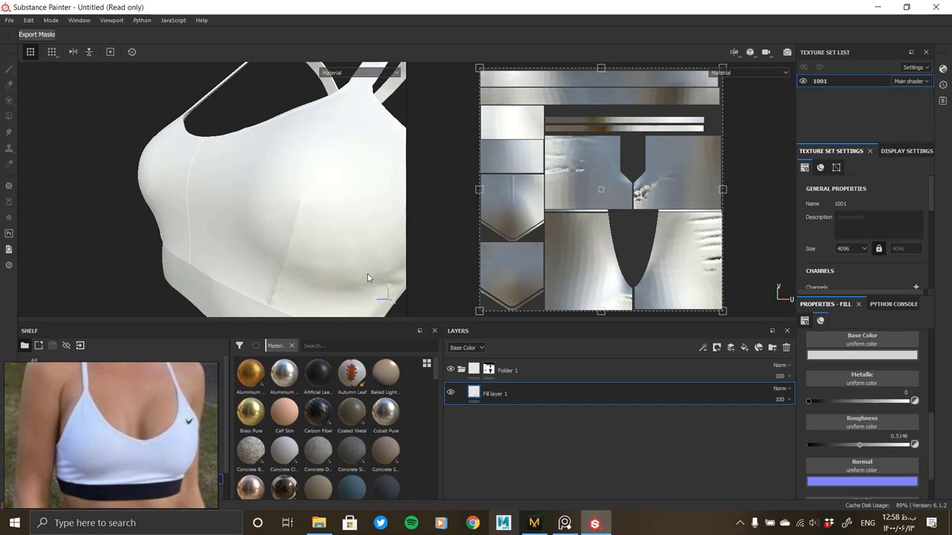
mouse_move(368, 274)
left_mouse_down("alt")
mouse_move(329, 250)
mouse_move(186, 215)
mouse_move(289, 219)
mouse_move(259, 227)
mouse_move(293, 191)
mouse_move(289, 225)
left_mouse_up("alt")
right_click_drag(290, 225, 310, 235, "alt")
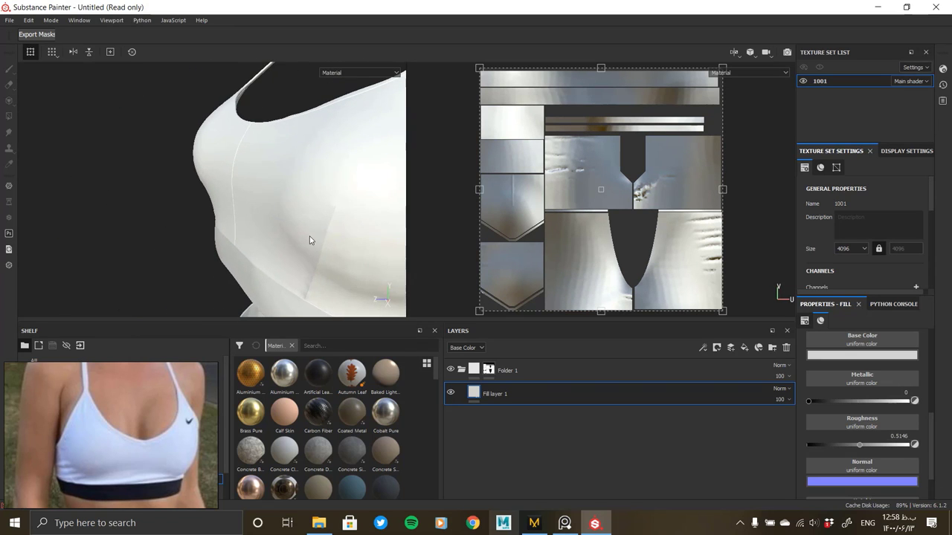
left_click(743, 347)
- Add Fill layer 2 affecting only the color and height channels
left_click(650, 393)
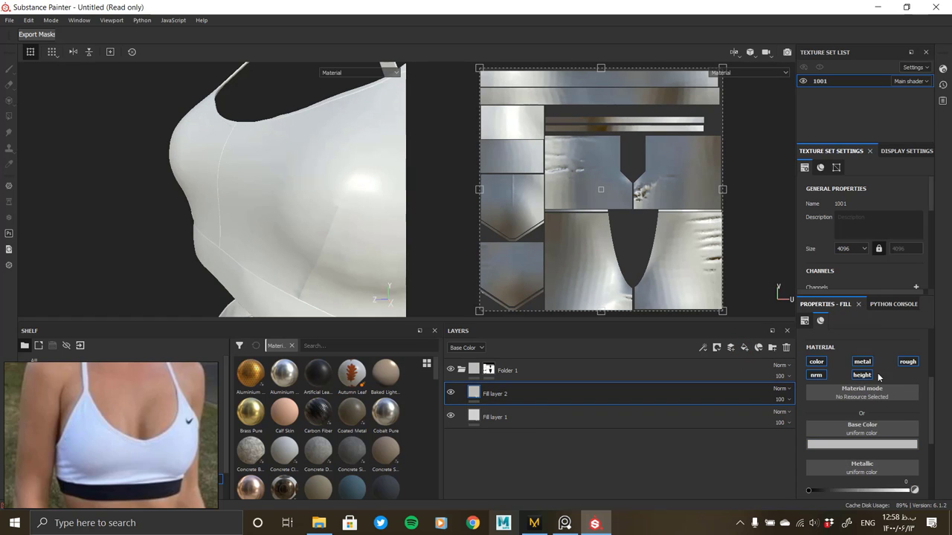
left_click(863, 362)
left_click(861, 375)
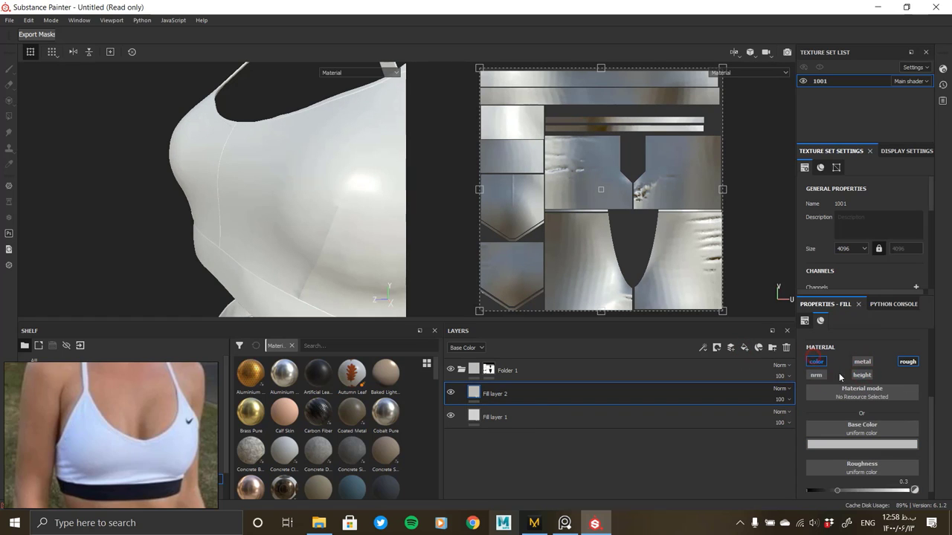
left_click(861, 375)
left_click(908, 362)
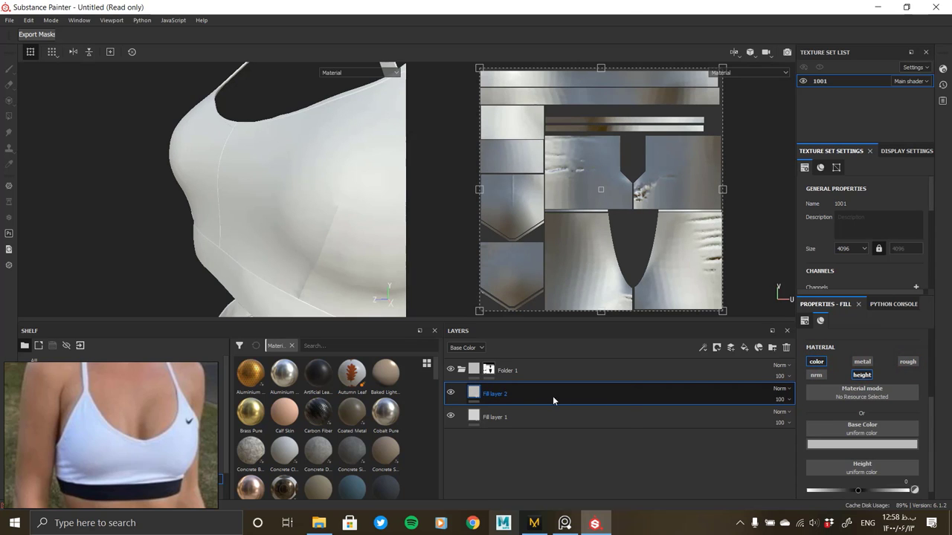
- Add a mask to Fill layer 2 with a Fill effect on it
right_click(496, 398)
left_click(535, 25)
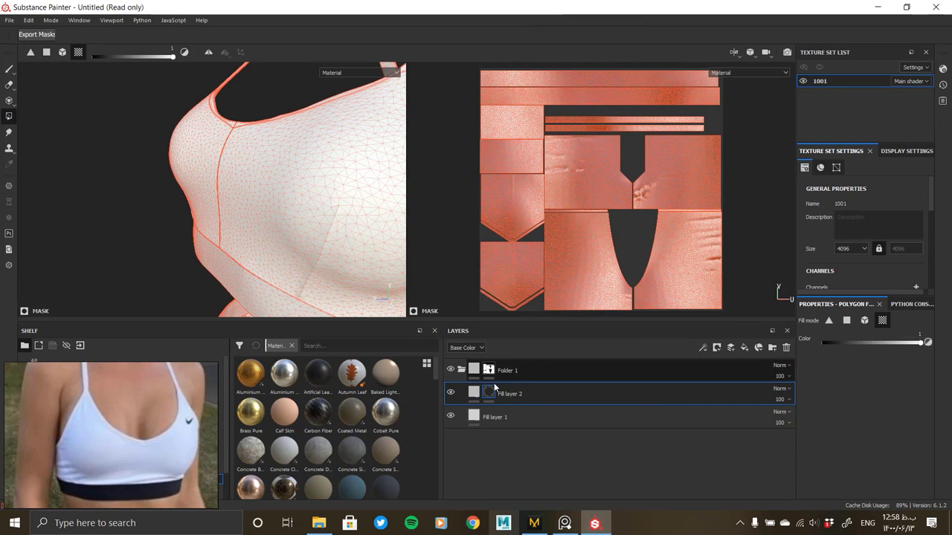
right_click(488, 391)
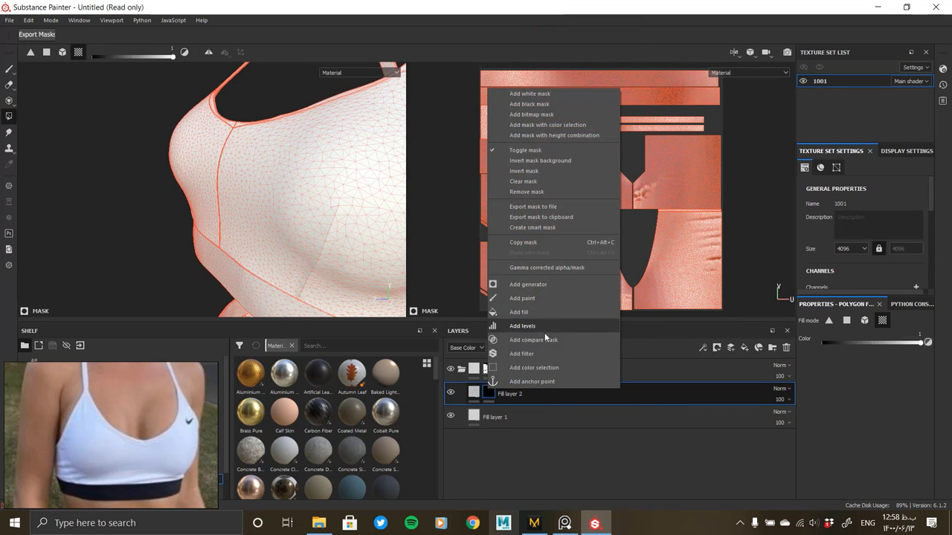
left_click(537, 312)
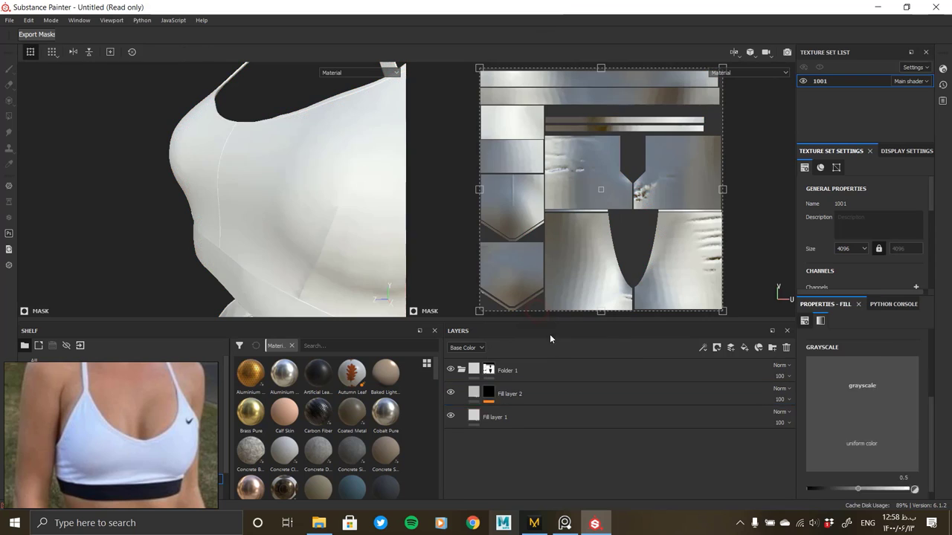
- Choose the Metallic Grate Wide procedural as the mask's pattern
left_click(877, 364)
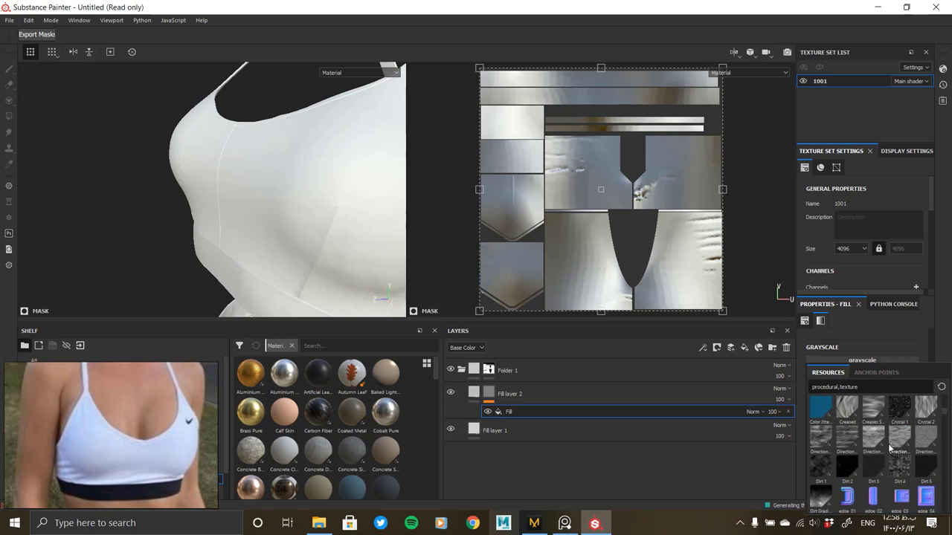
scroll(899, 503, "down", 3)
mouse_move(899, 469)
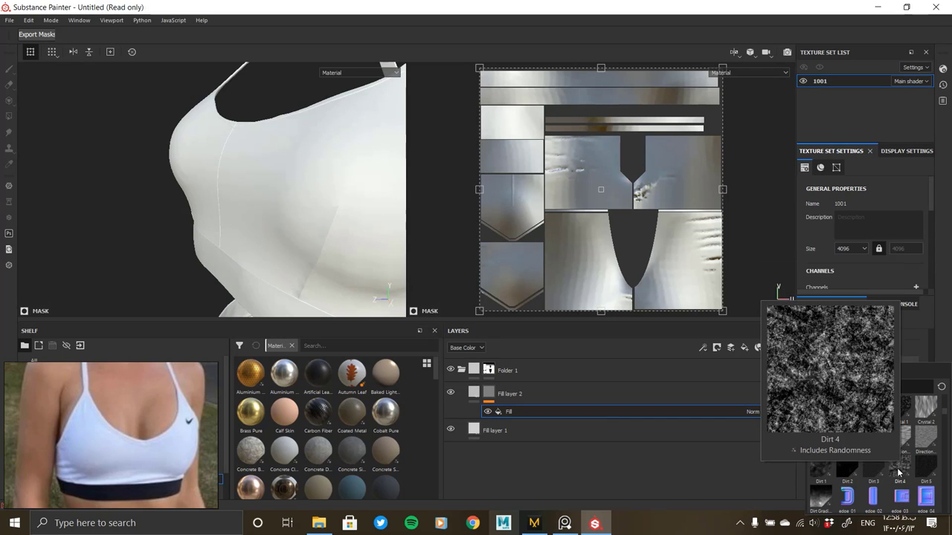
scroll(900, 473, "down", 2)
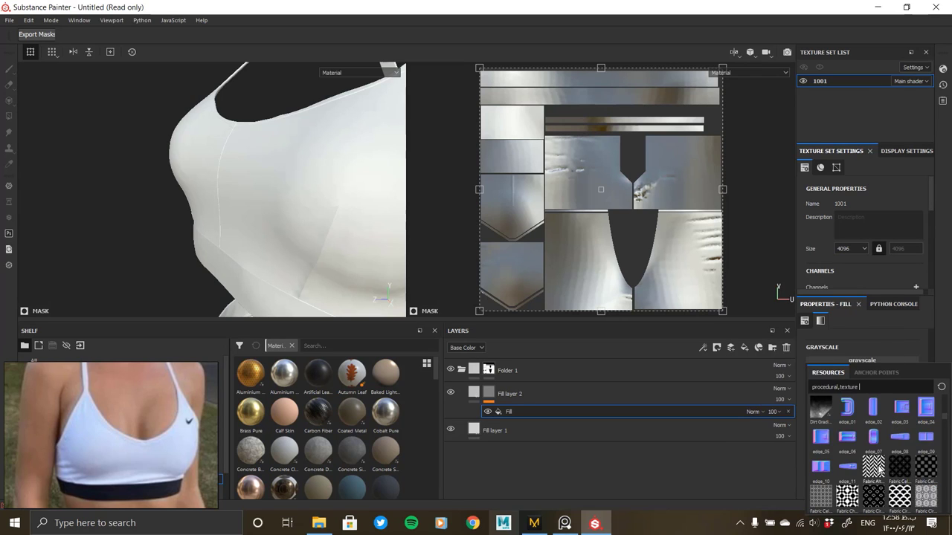
scroll(892, 461, "down", 3)
scroll(878, 447, "down", 2)
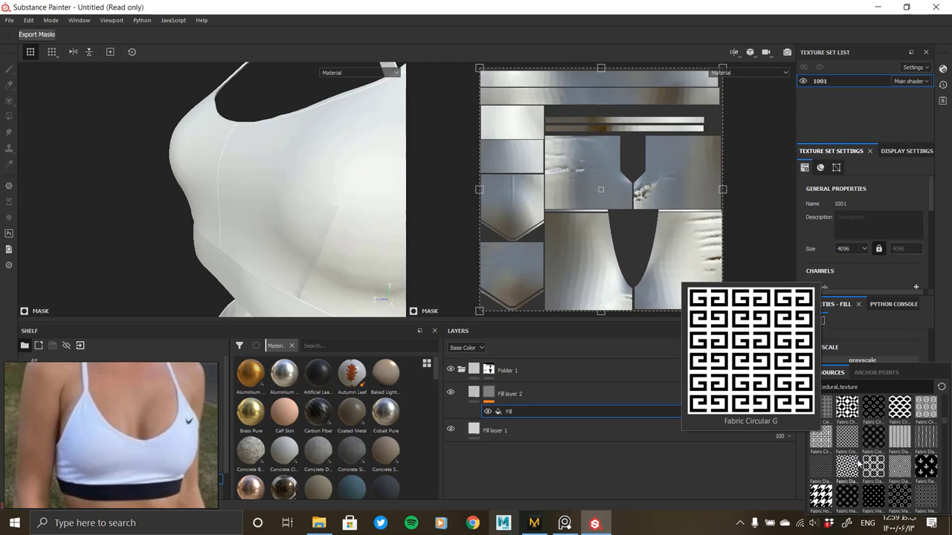
scroll(900, 461, "down", 3)
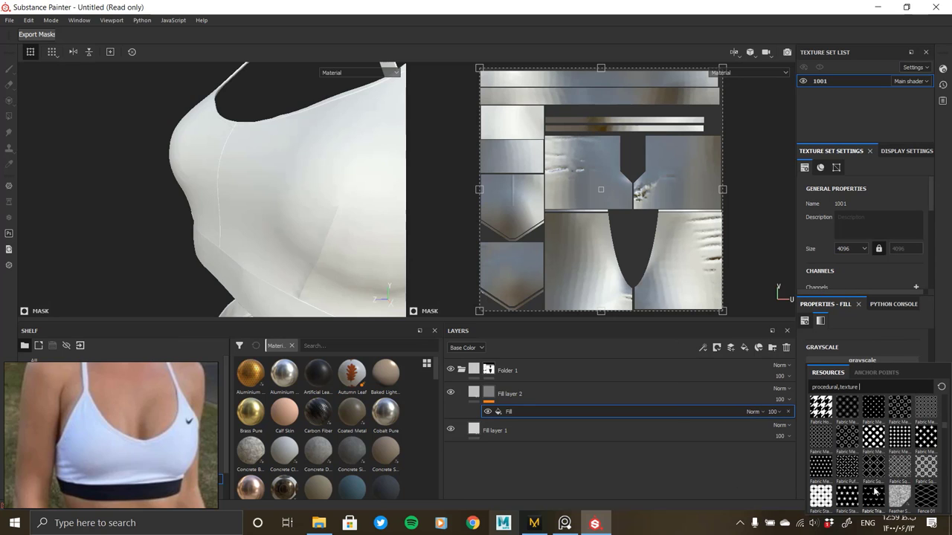
scroll(875, 492, "down", 2)
scroll(828, 433, "down", 3)
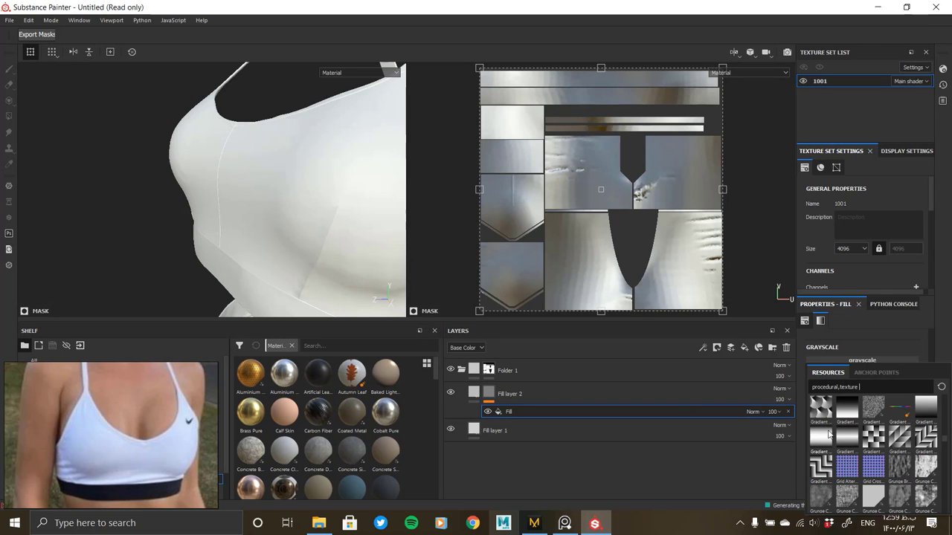
scroll(889, 491, "down", 2)
scroll(881, 469, "down", 2)
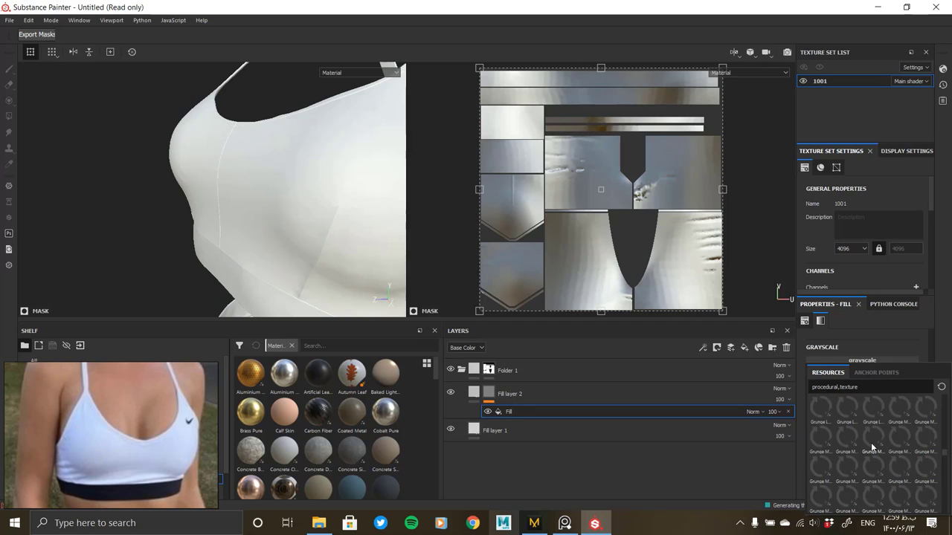
scroll(874, 450, "down", 1)
scroll(870, 439, "down", 2)
scroll(862, 424, "down", 2)
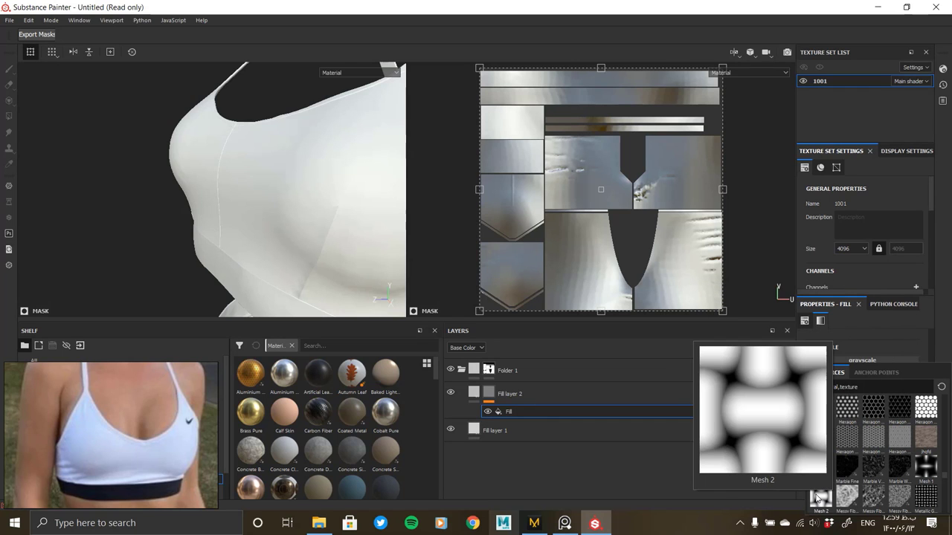
scroll(841, 500, "down", 3)
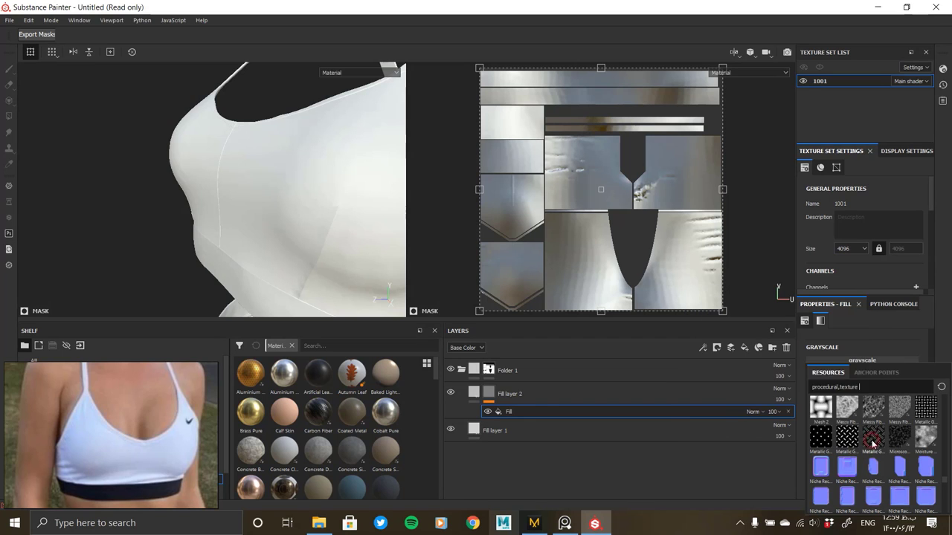
left_click(872, 437)
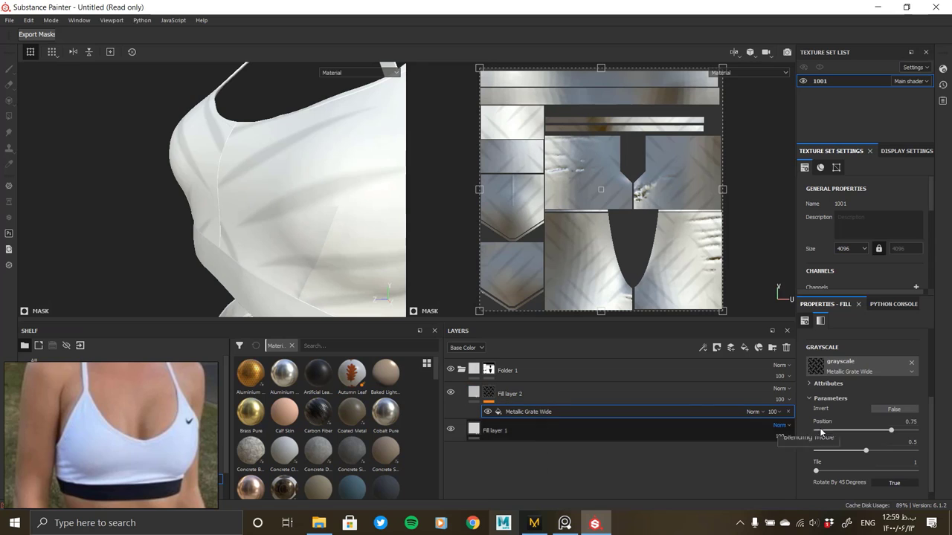
- Set the pattern's Tile to 16 and UV Scale to 5
scroll(863, 392, "up", 3)
scroll(863, 392, "down", 3)
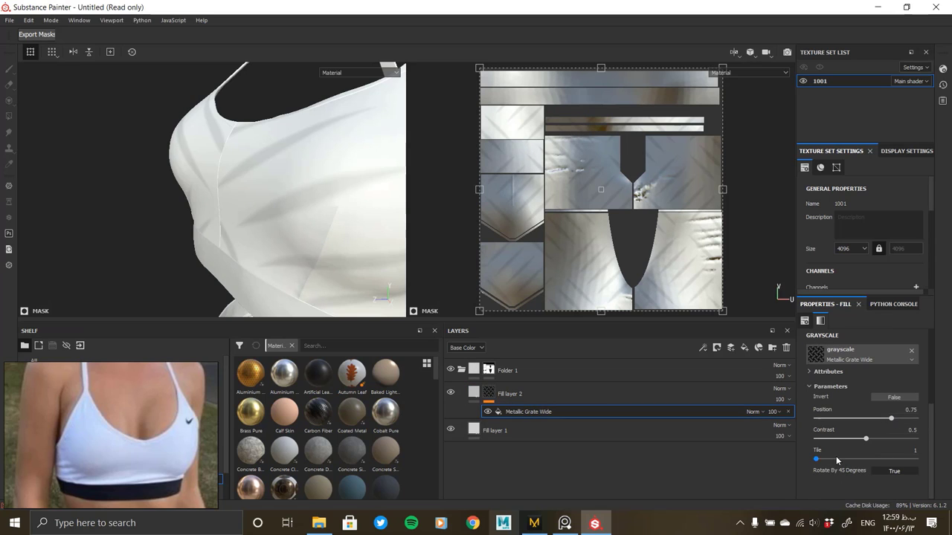
left_click_drag(836, 458, 919, 459)
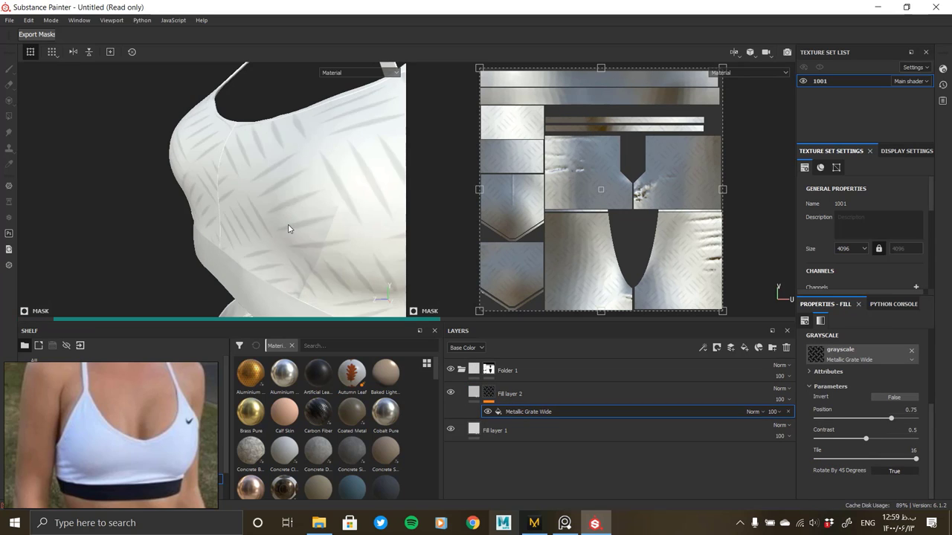
scroll(312, 212, "up", 2)
scroll(331, 267, "up", 2)
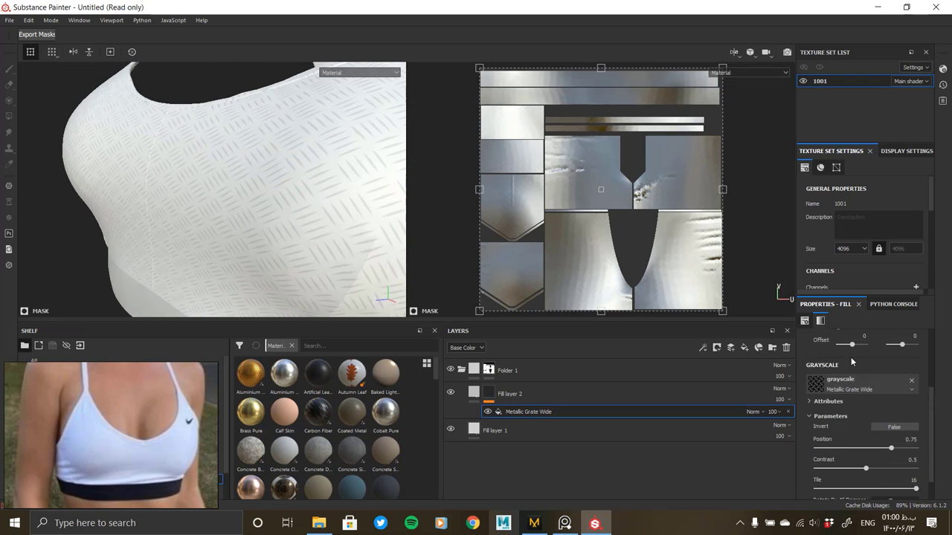
scroll(850, 357, "up", 3)
type("5")
key("Return")
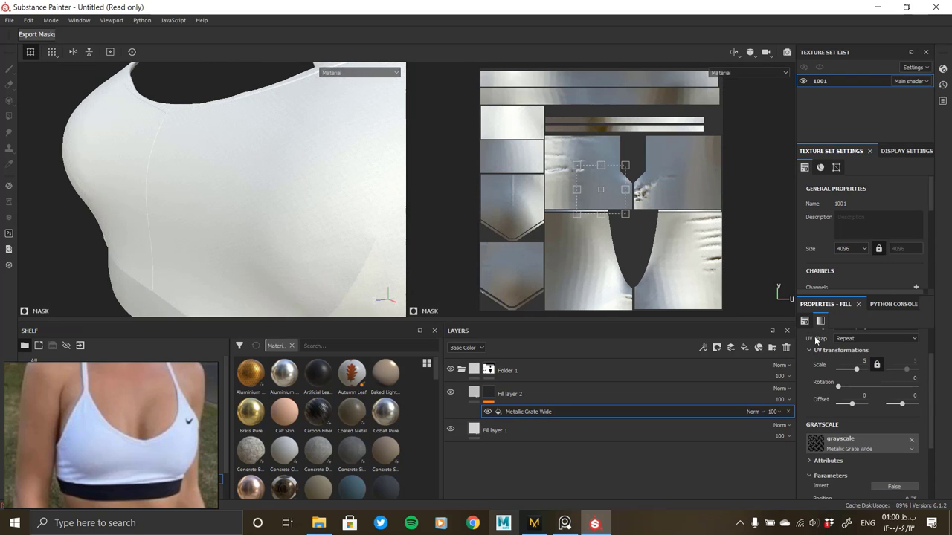
scroll(308, 221, "up", 3)
scroll(304, 136, "up", 2)
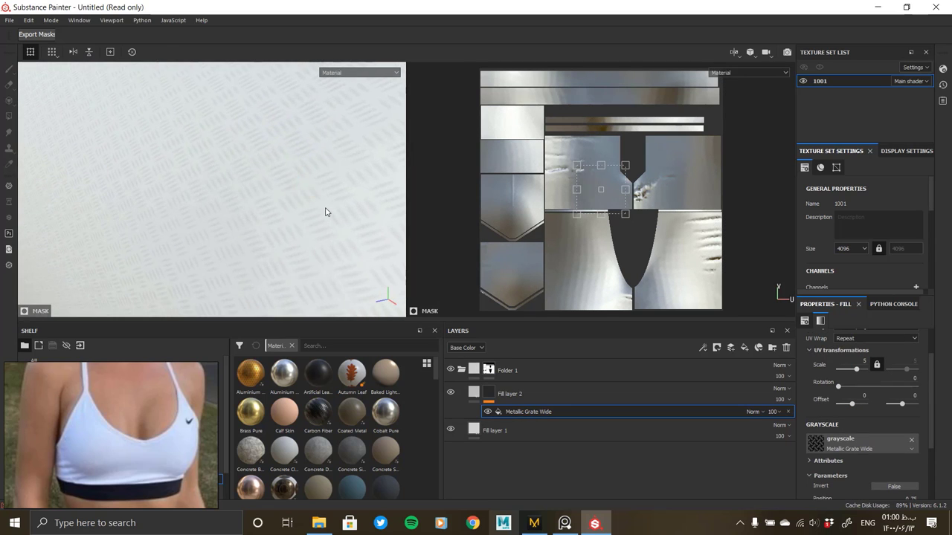
left_click(862, 444)
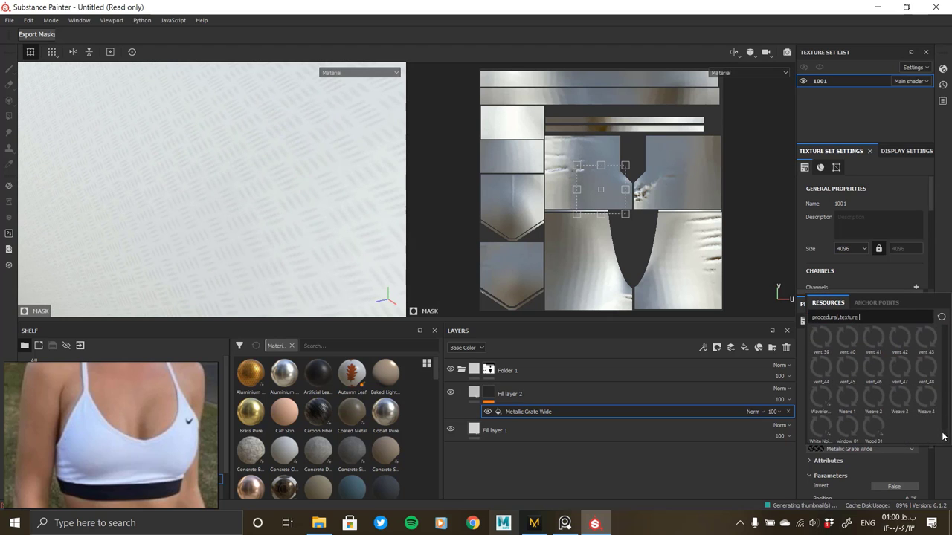
- Swap the mask pattern to Weave 1, then to Weave 2
left_click(848, 402)
left_click(846, 465)
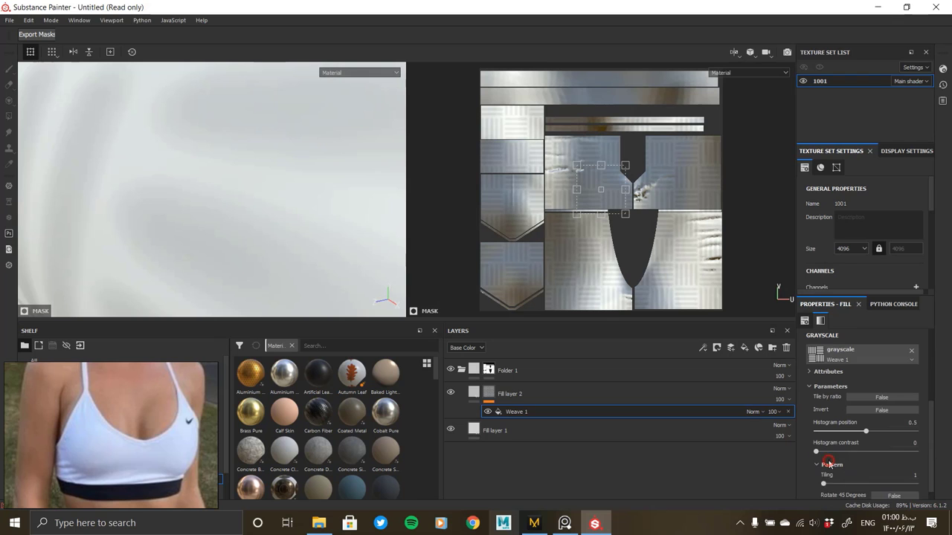
scroll(172, 198, "down", 5)
scroll(386, 121, "up", 5)
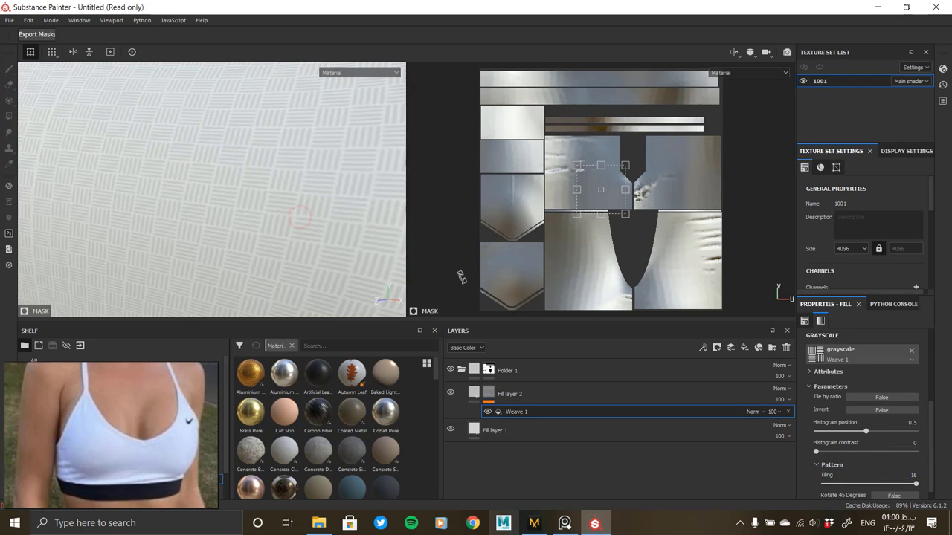
scroll(887, 463, "down", 1)
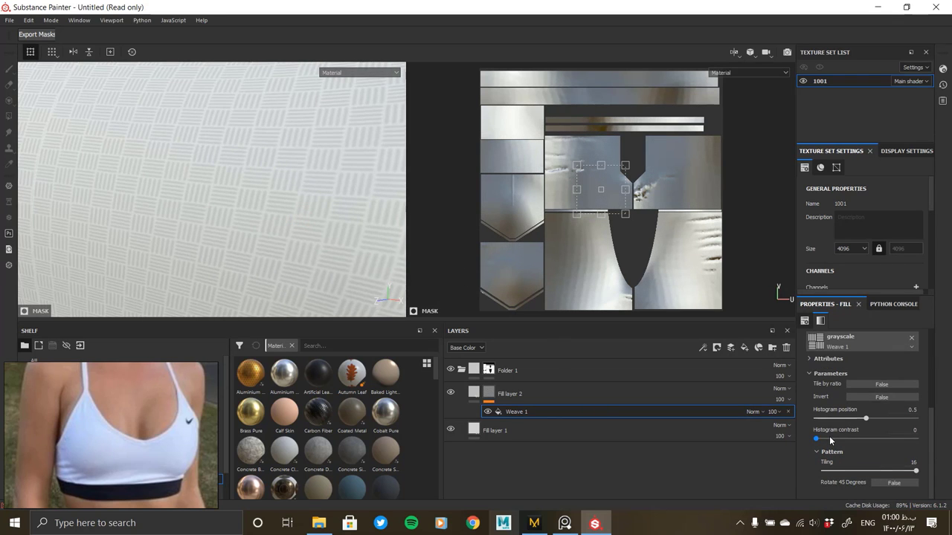
left_click(840, 341)
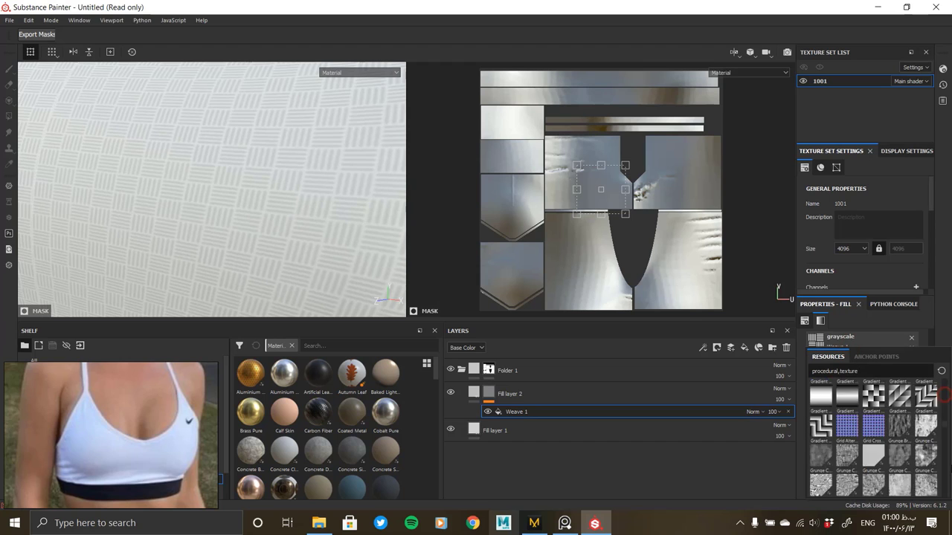
scroll(885, 439, "down", 10)
left_click(872, 454)
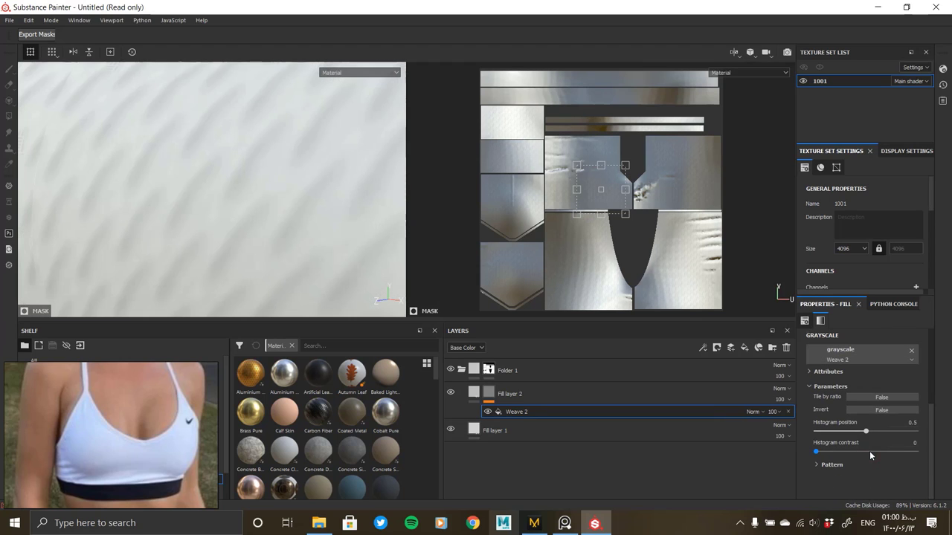
- Raise the Weave 2 pattern's tiling to 16
scroll(326, 230, "down", 5)
left_click_drag(327, 230, 400, 259, "alt")
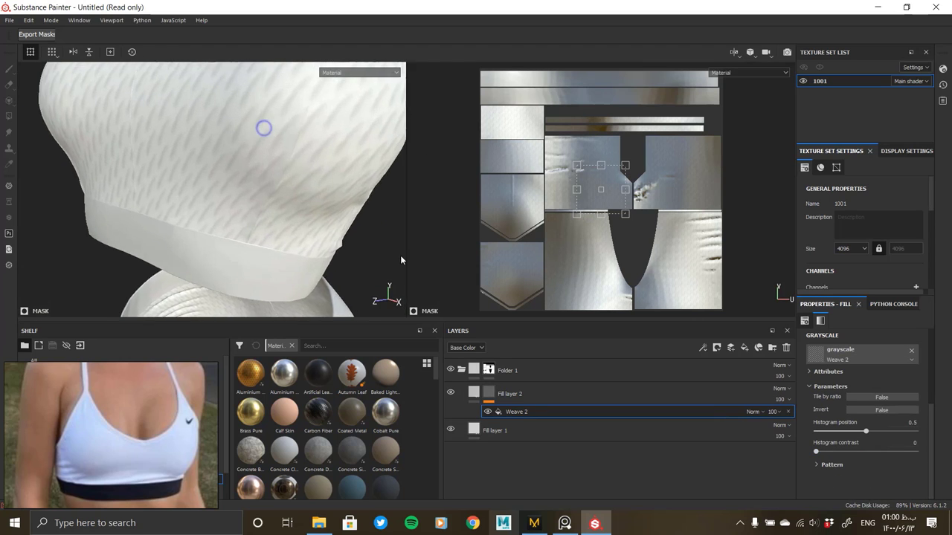
left_click_drag(823, 484, 944, 485)
scroll(292, 129, "up", 5)
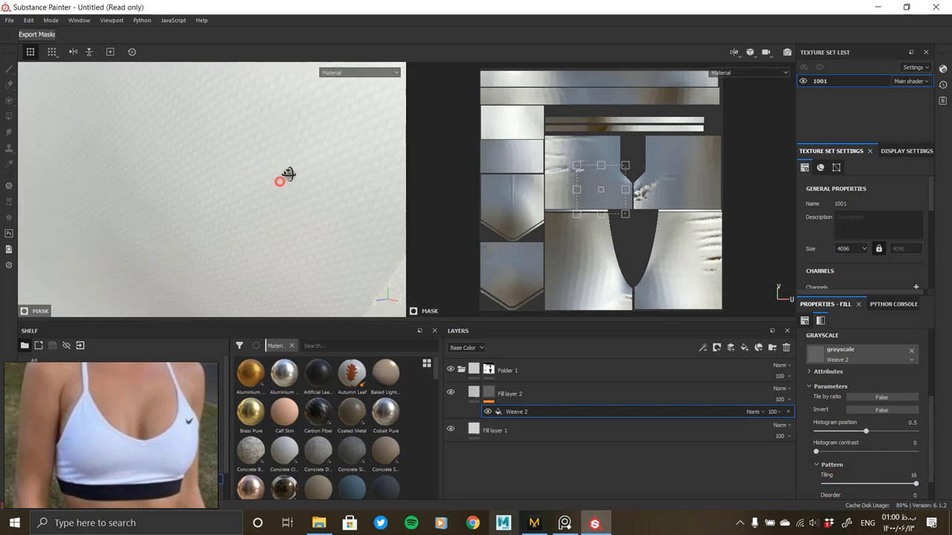
scroll(865, 464, "down", 1)
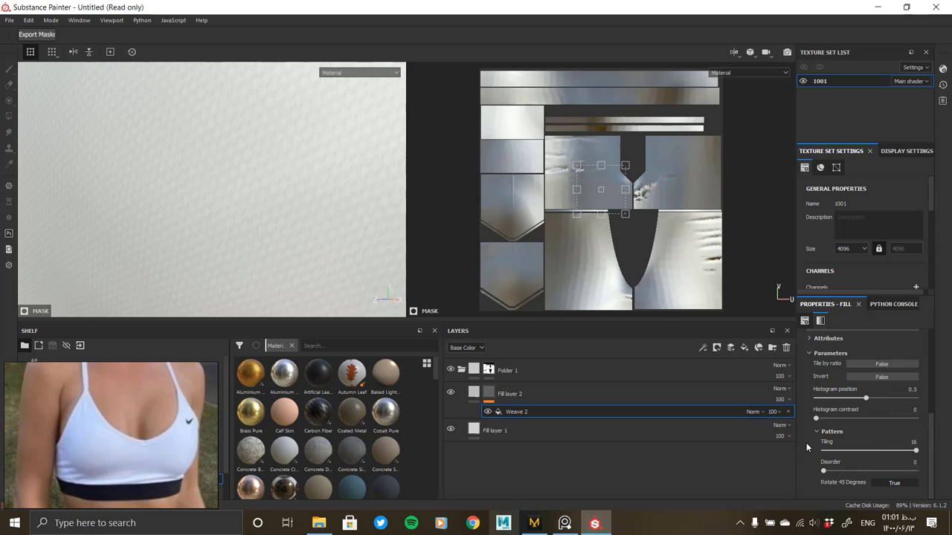
scroll(810, 435, "up", 2)
scroll(840, 413, "down", 2)
- Review Fill layer 2 and the Weave 2 effect's settings
left_click(473, 395)
left_click(855, 431)
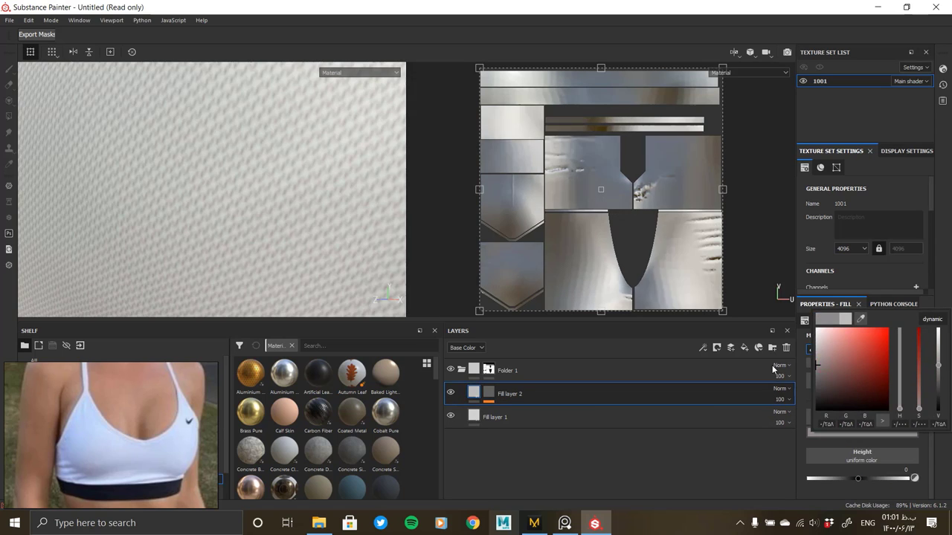
left_click(488, 393)
left_click(531, 412)
scroll(878, 408, "down", 2)
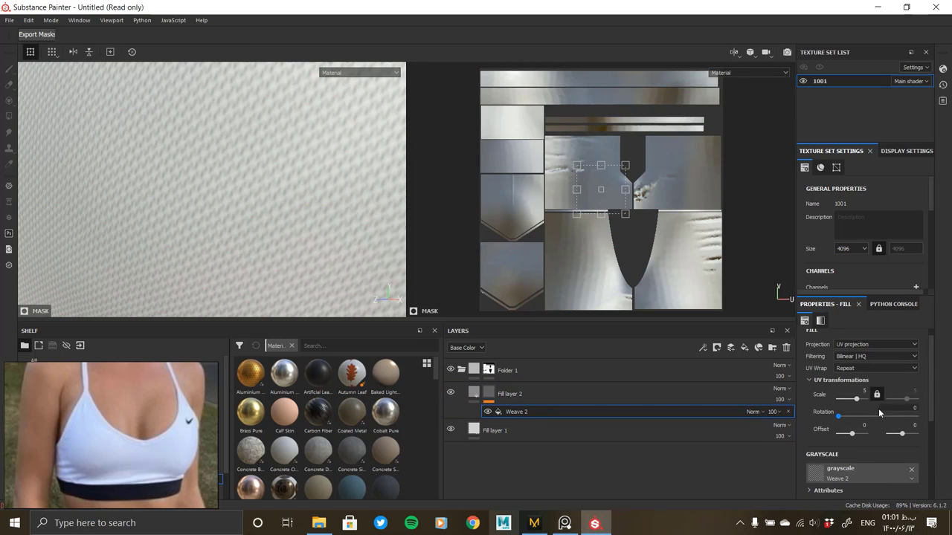
scroll(843, 446, "down", 3)
scroll(841, 392, "up", 1)
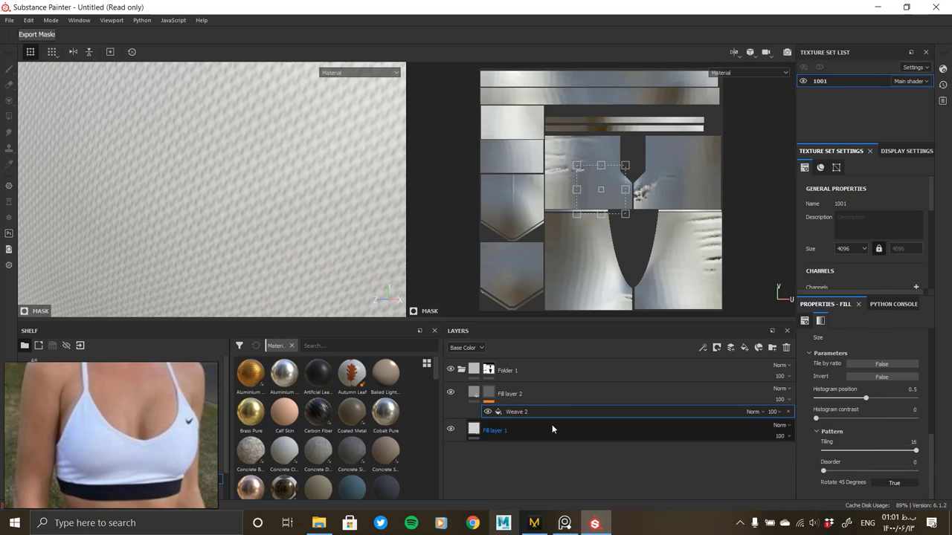
- Reselect the Weave 2 mask effect and browse choices for its grayscale source
left_click(489, 393)
left_click(521, 411)
scroll(862, 416, "down", 2)
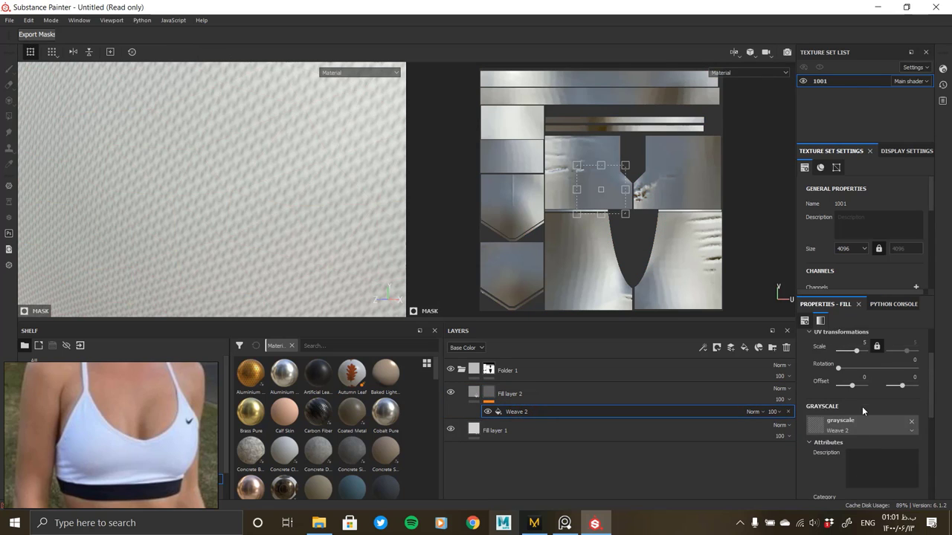
left_click(863, 428)
scroll(858, 388, "down", 5)
scroll(870, 386, "down", 5)
- Try Mesh 1 as the weave mask's grayscale source
scroll(892, 382, "down", 5)
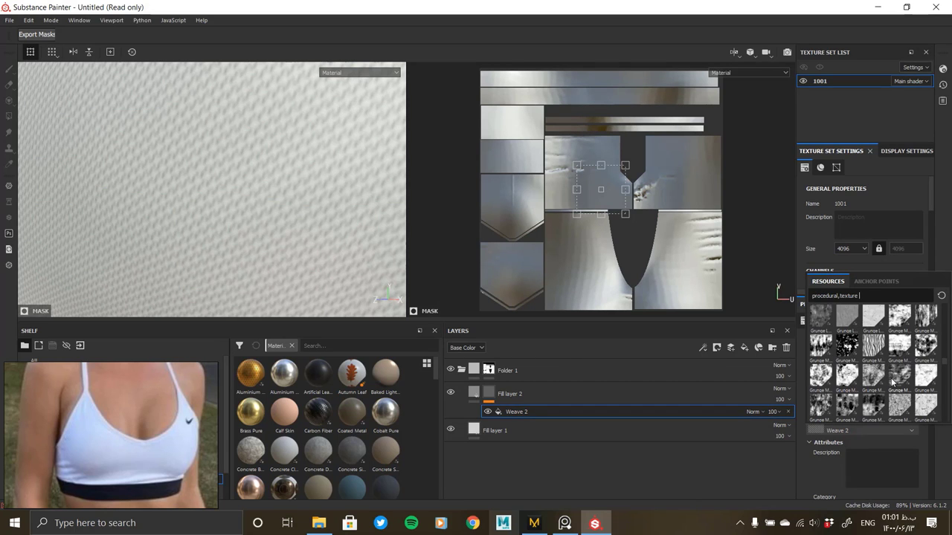
scroll(901, 377, "down", 3)
scroll(907, 375, "down", 2)
left_click(925, 376)
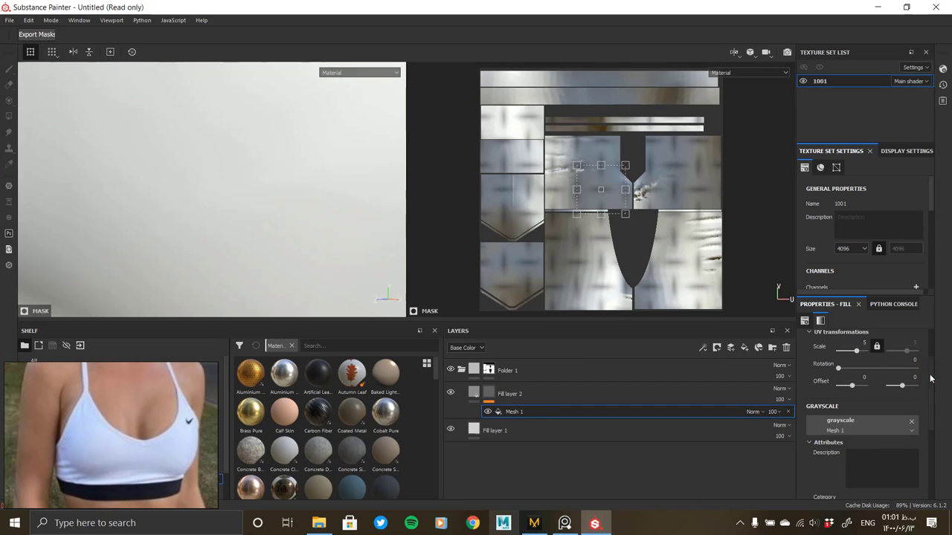
scroll(847, 432, "down", 3)
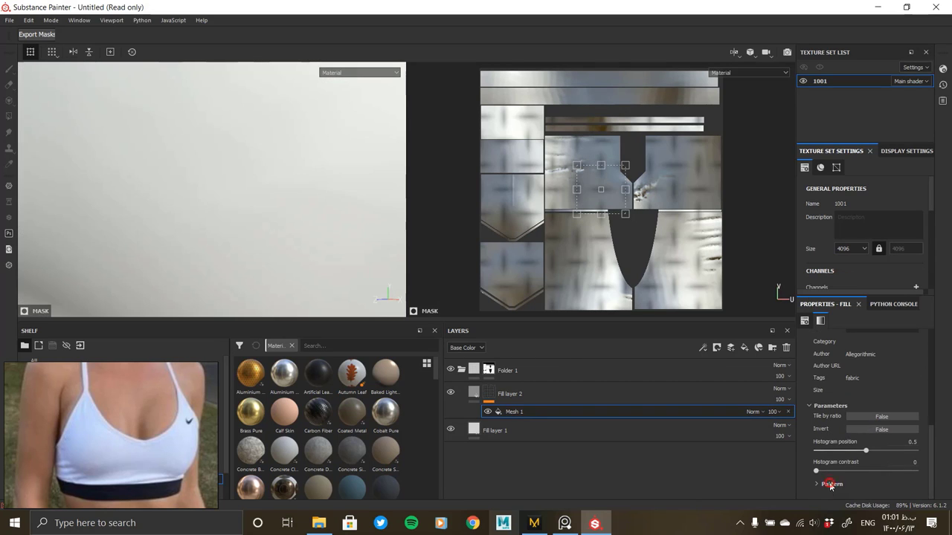
scroll(833, 479, "down", 1)
scroll(836, 461, "up", 1)
scroll(834, 431, "up", 1)
scroll(831, 407, "up", 1)
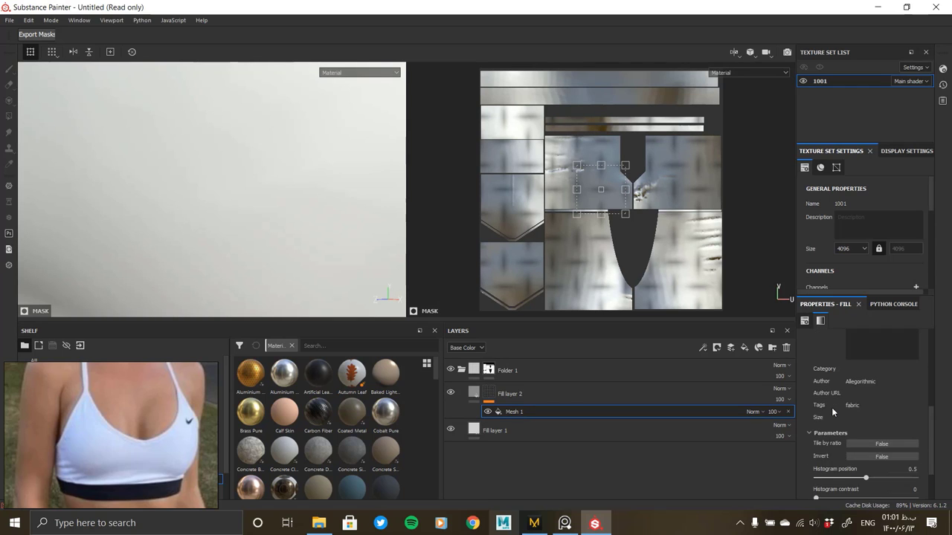
scroll(831, 407, "down", 1)
scroll(831, 408, "down", 1)
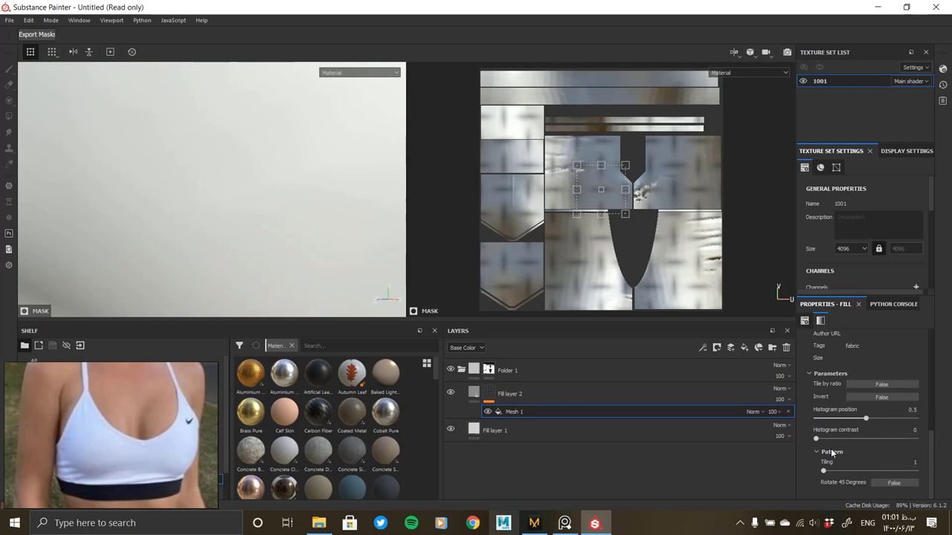
scroll(830, 454, "up", 1)
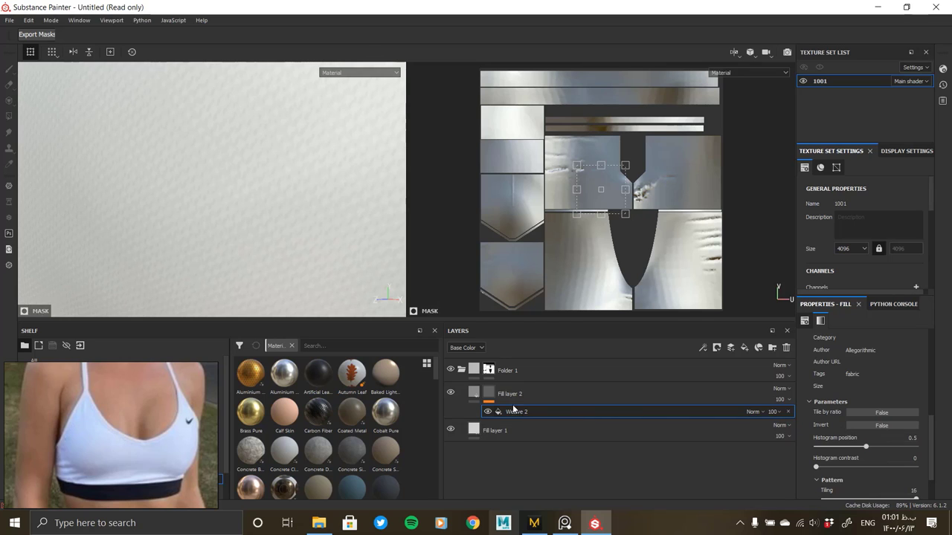
- Reselect the Weave 2 mask effect and lower its histogram position to 0.39
left_click(669, 393)
left_click(826, 431)
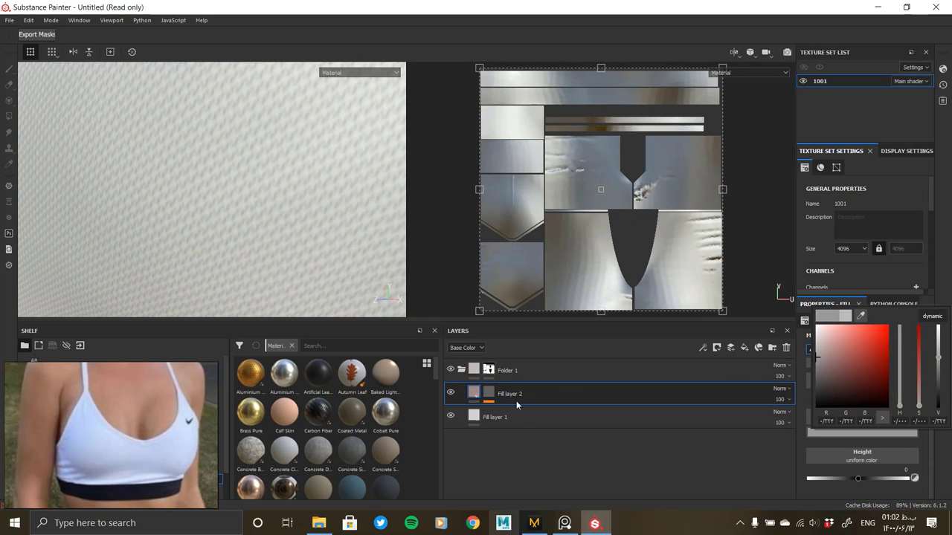
left_click(516, 400)
left_click(516, 411)
scroll(864, 440, "down", 1)
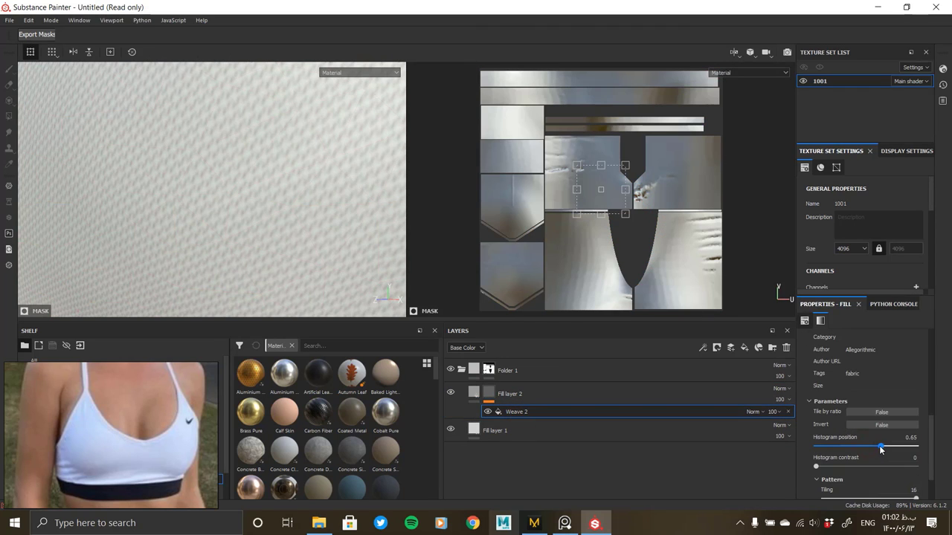
mouse_move(881, 446)
left_mouse_down()
mouse_move(897, 447)
mouse_move(855, 447)
left_mouse_up()
scroll(851, 461, "down", 1)
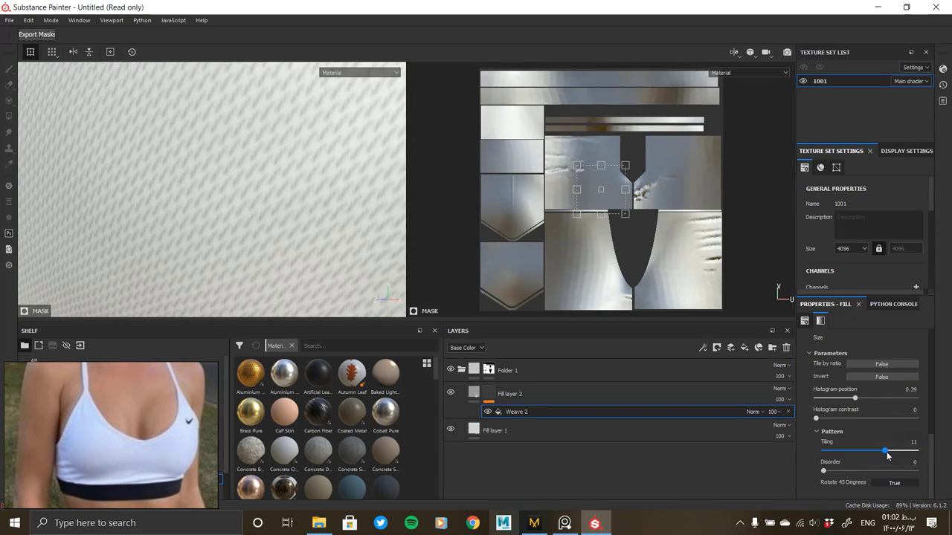
- Test disorder and rotation, settling on Disorder 0, tiling 16 and 45-degree rotation on
left_click_drag(830, 473, 915, 471)
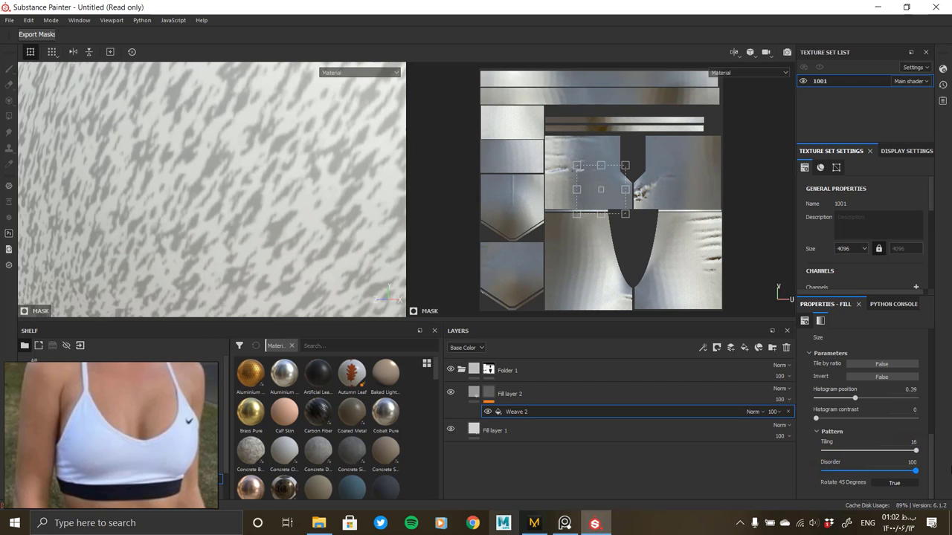
scroll(276, 245, "down", 5)
scroll(276, 244, "up", 5)
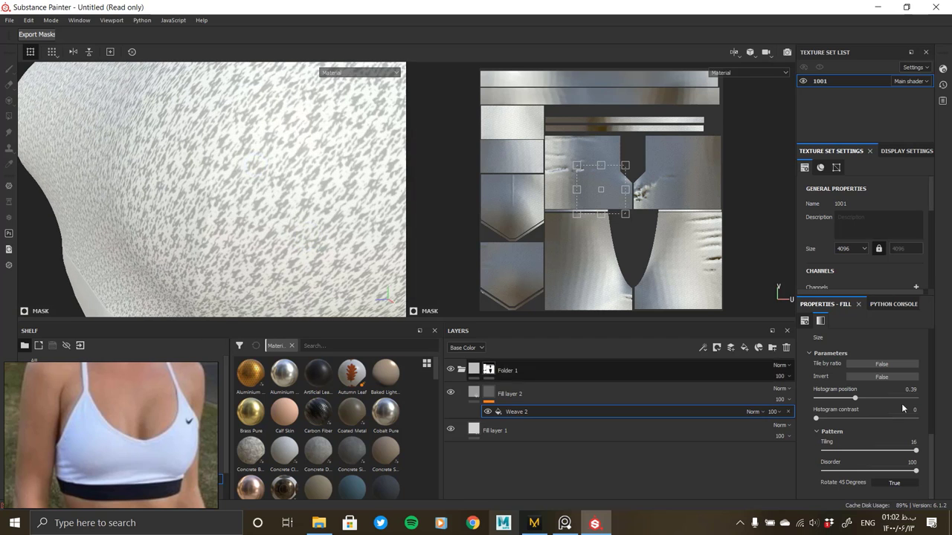
left_click_drag(859, 471, 813, 471)
left_click(893, 483)
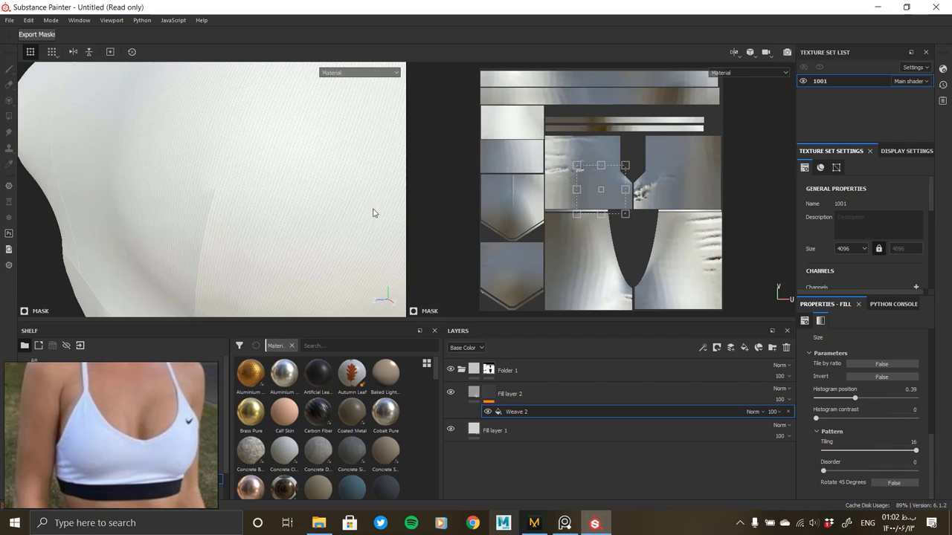
scroll(260, 189, "up", 3)
left_click_drag(260, 190, 251, 198, "alt")
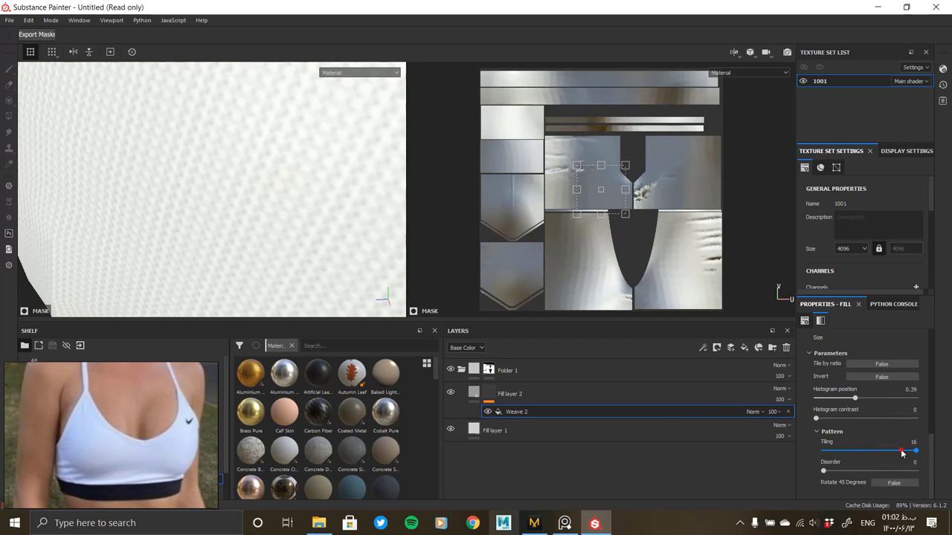
mouse_move(902, 453)
left_mouse_down()
mouse_move(839, 451)
mouse_move(905, 454)
left_mouse_up()
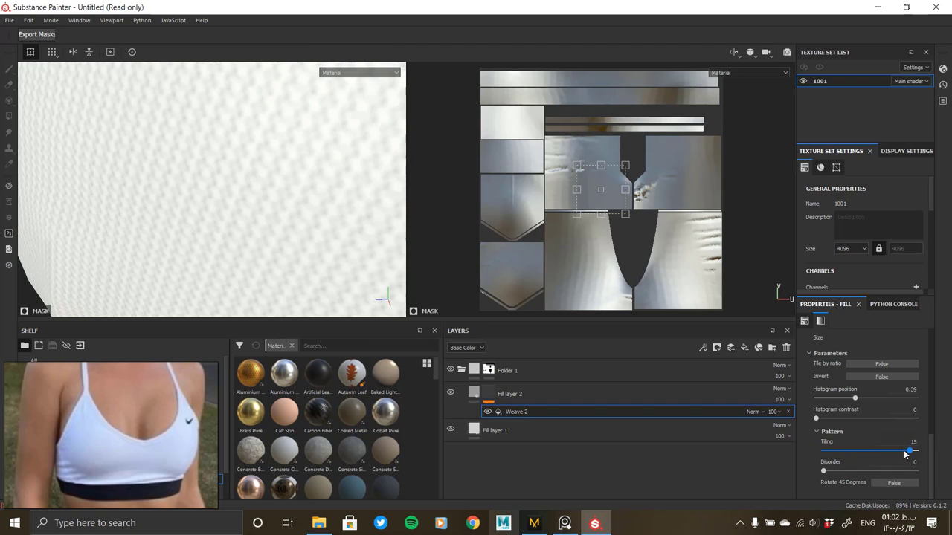
left_click(898, 484)
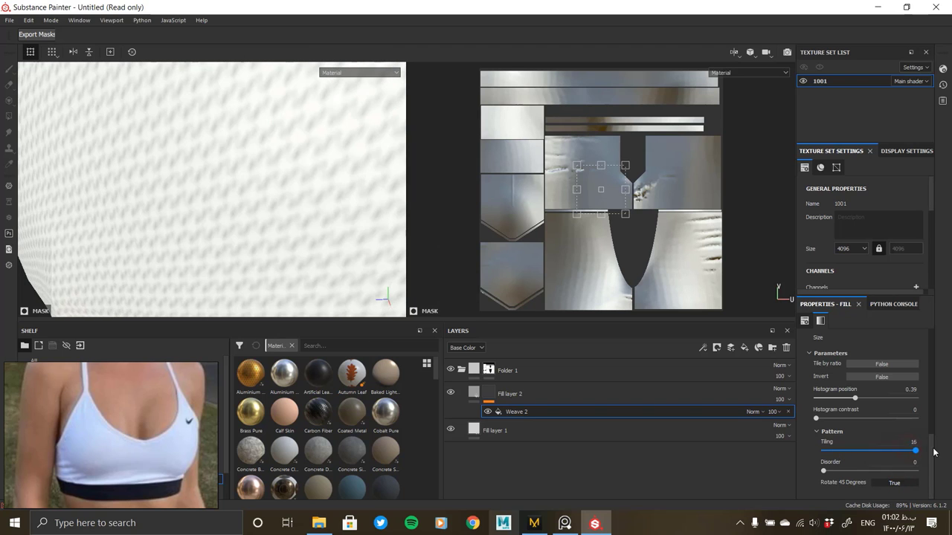
left_click(521, 393)
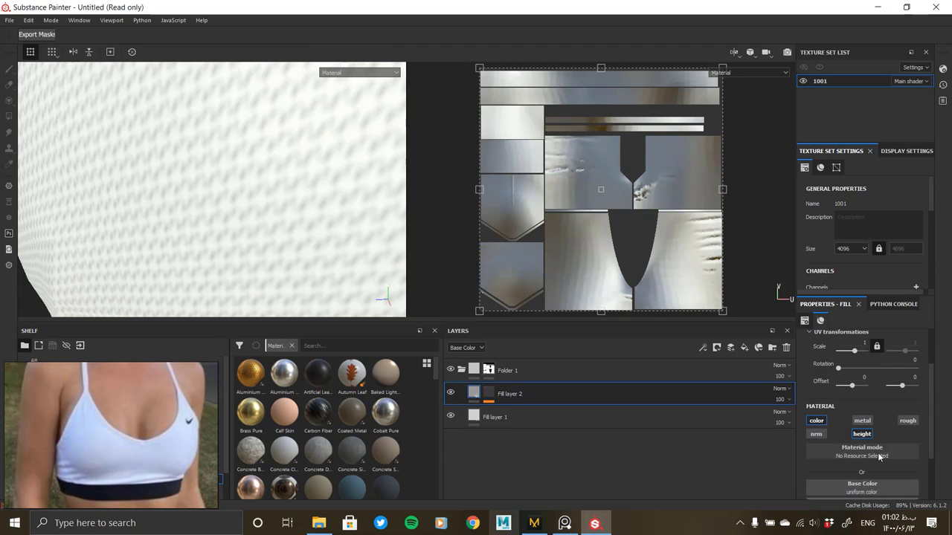
- Set Fill layer 2's Weave 2 mask effect to UV scale 6 for a finer weave
scroll(879, 456, "down", 2)
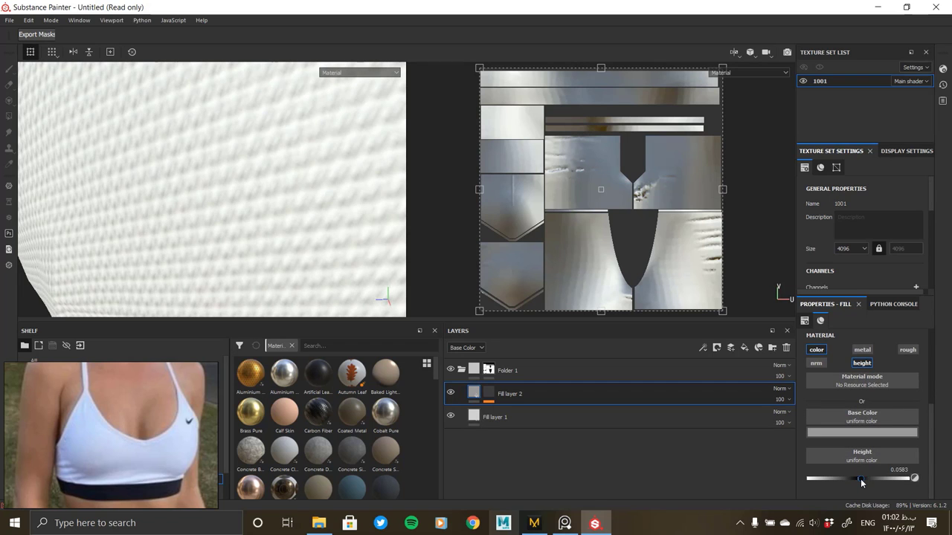
left_click(490, 395)
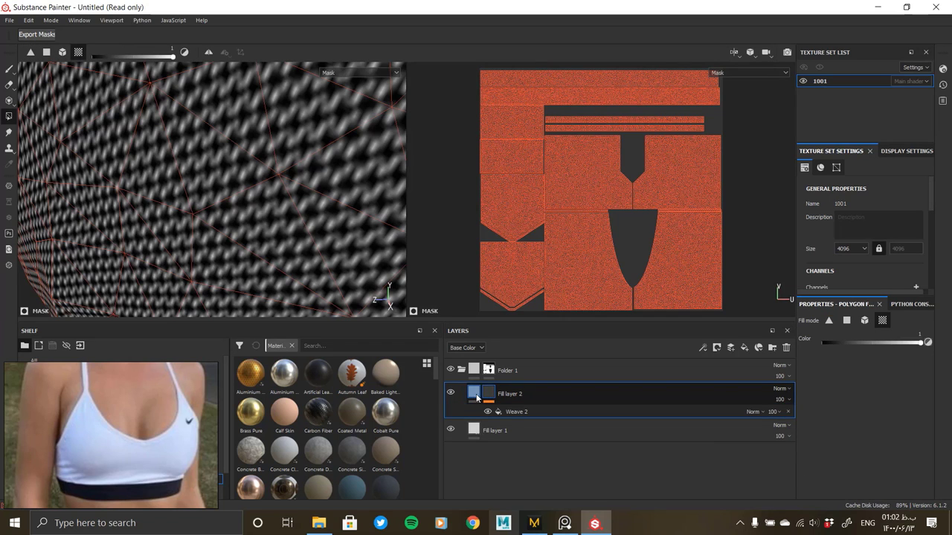
left_click(651, 413)
scroll(851, 425, "up", 3)
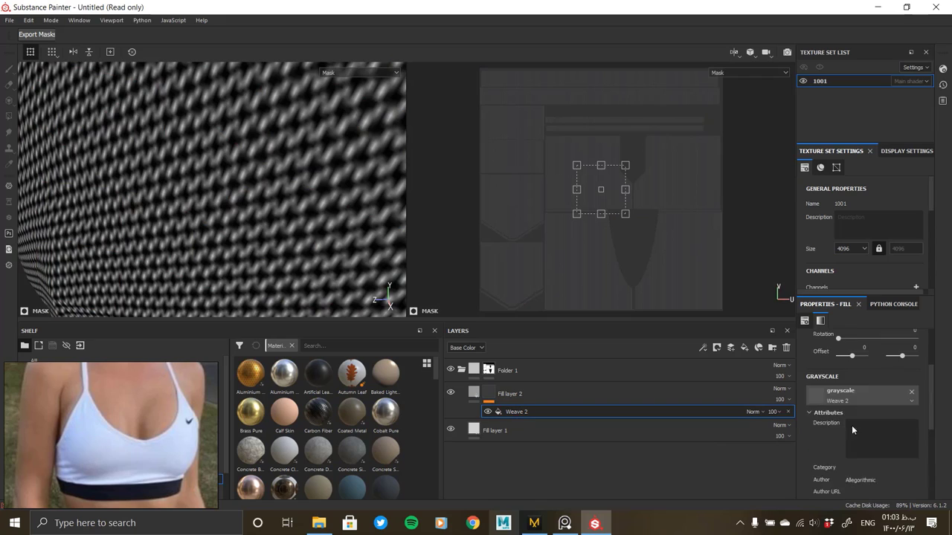
scroll(851, 426, "up", 2)
left_click_drag(868, 377, 870, 378)
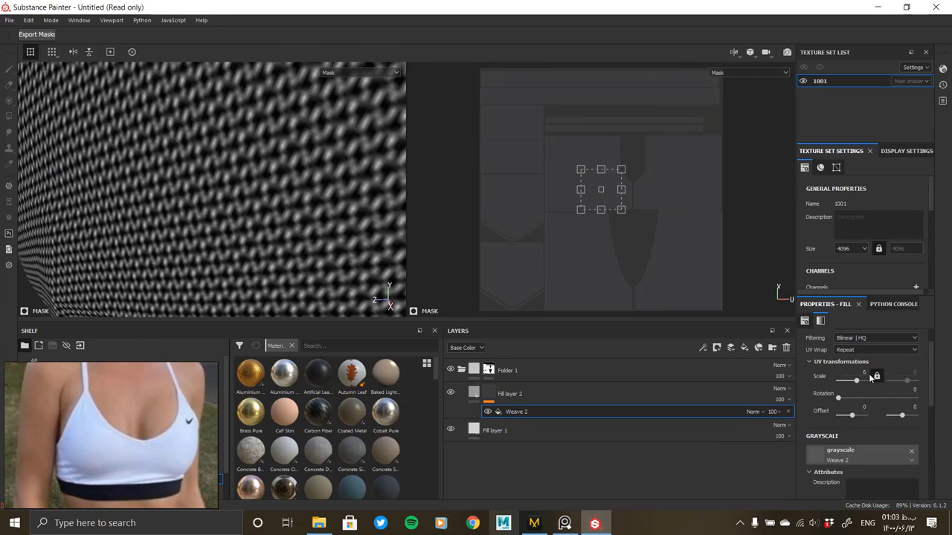
mouse_move(290, 222)
left_mouse_down("alt")
mouse_move(39, 120)
mouse_move(726, 326)
left_mouse_up("alt")
- Turn off the colour channel in Fill layer 2's material
left_click(565, 394)
mouse_move(264, 216)
left_mouse_down("alt")
mouse_move(265, 161)
mouse_move(302, 246)
left_mouse_up("alt")
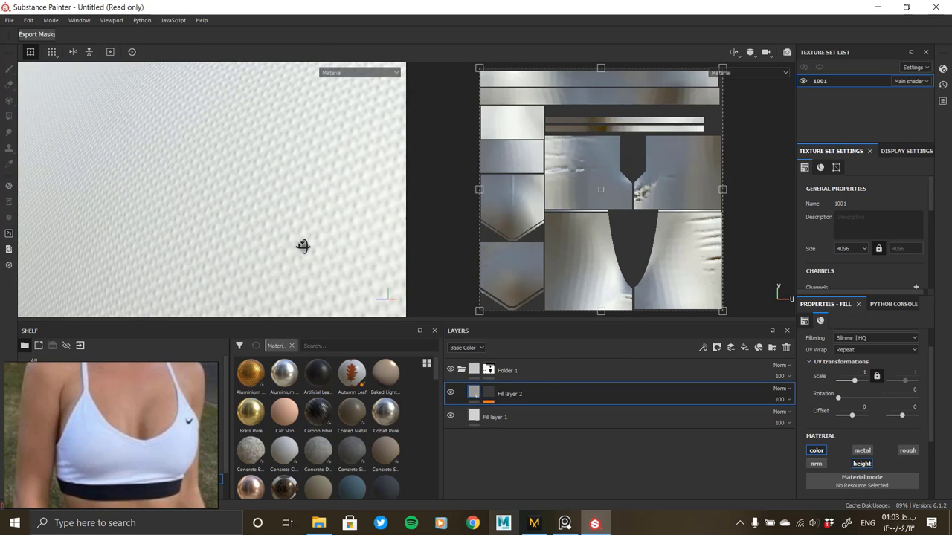
left_click(815, 450)
mouse_move(287, 215)
left_mouse_down("alt")
mouse_move(270, 225)
mouse_move(216, 204)
mouse_move(283, 180)
mouse_move(293, 223)
mouse_move(268, 214)
mouse_move(320, 206)
mouse_move(316, 220)
mouse_move(289, 216)
mouse_move(329, 217)
mouse_move(276, 177)
mouse_move(202, 170)
mouse_move(282, 208)
mouse_move(259, 214)
left_mouse_up("alt")
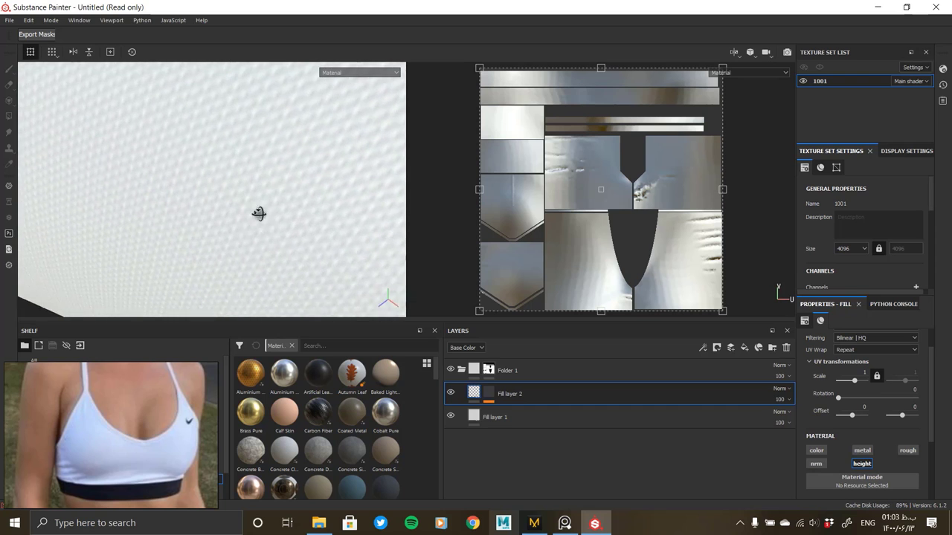
- Add a Sharpen filter to Fill layer 2's weave mask with intensity 0.74
left_click(483, 392)
right_click(523, 409)
left_click(554, 480)
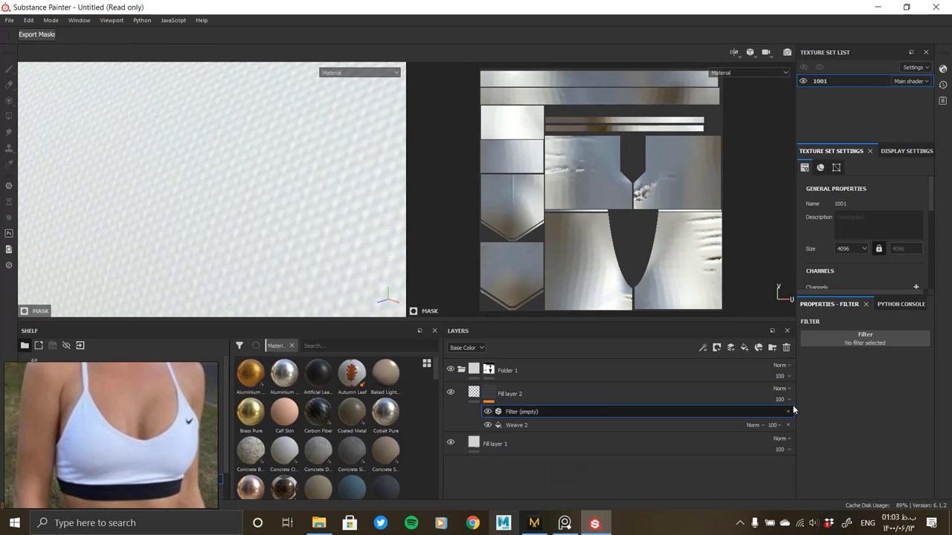
scroll(887, 459, "down", 1)
left_click(849, 459)
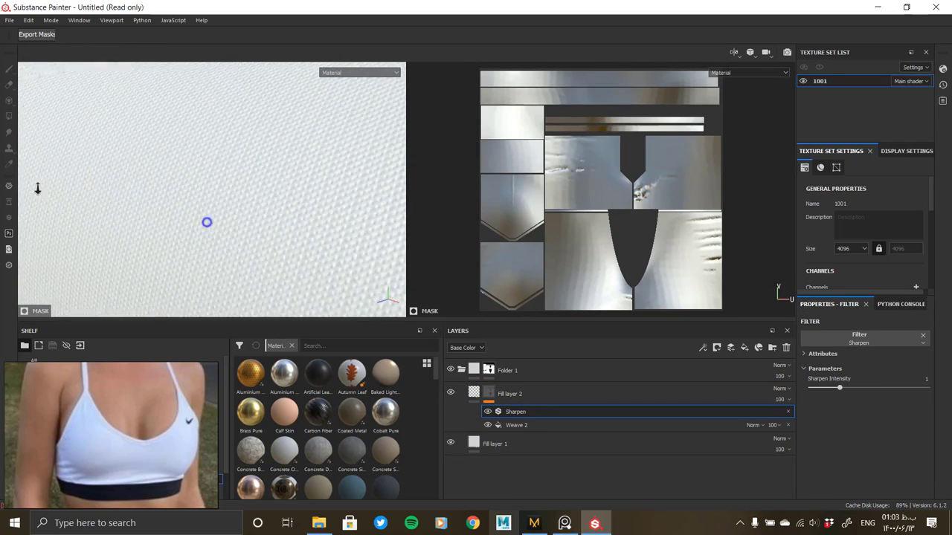
mouse_move(36, 186)
right_mouse_down("alt")
mouse_move(265, 224)
mouse_move(331, 279)
mouse_move(836, 384)
right_mouse_up("alt")
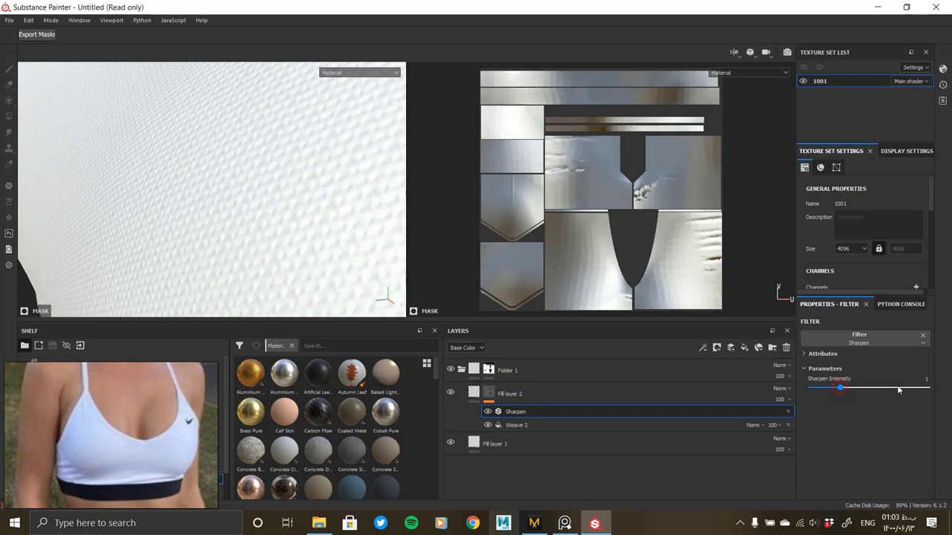
left_click_drag(846, 388, 832, 387)
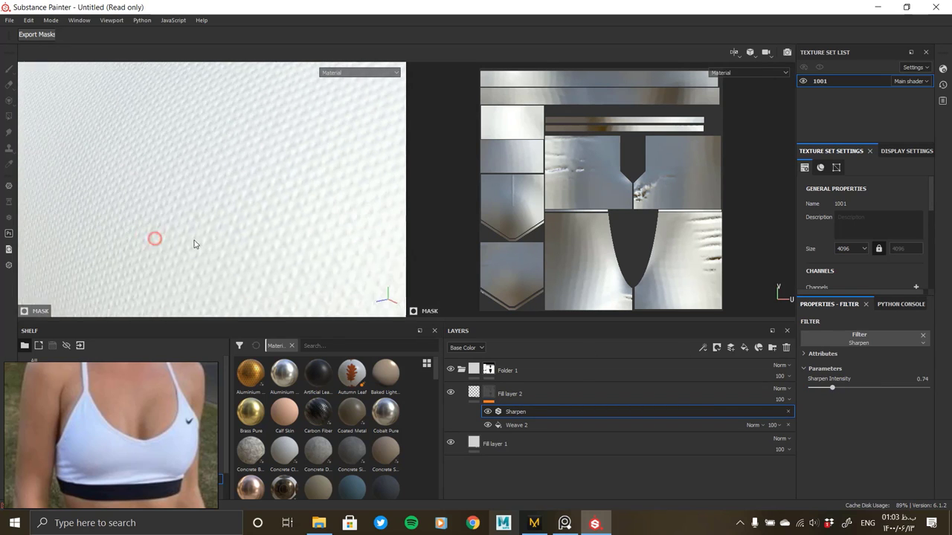
mouse_move(196, 245)
right_mouse_down("alt")
mouse_move(276, 245)
mouse_move(305, 174)
mouse_move(268, 286)
mouse_move(400, 320)
right_mouse_up("alt")
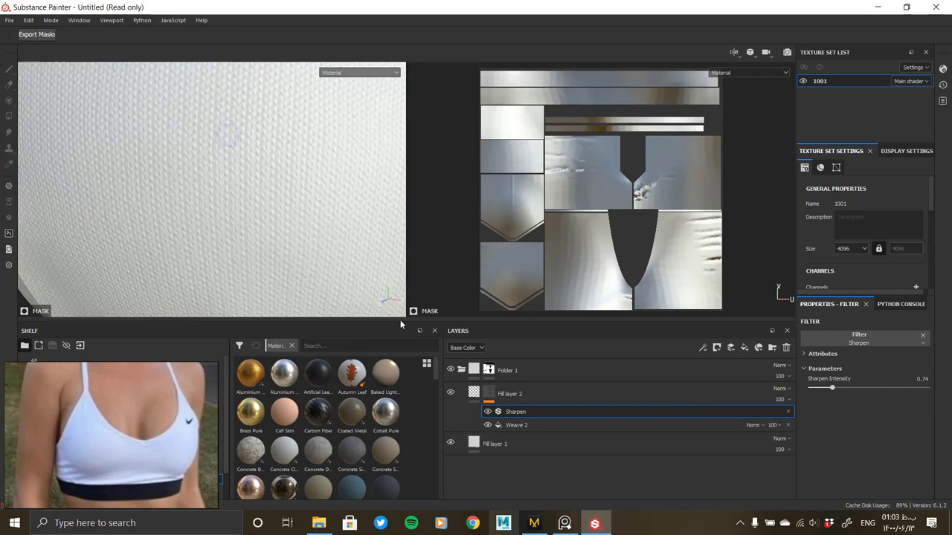
- Add a Warp filter above Sharpen with intensity 0.1
right_click(507, 412)
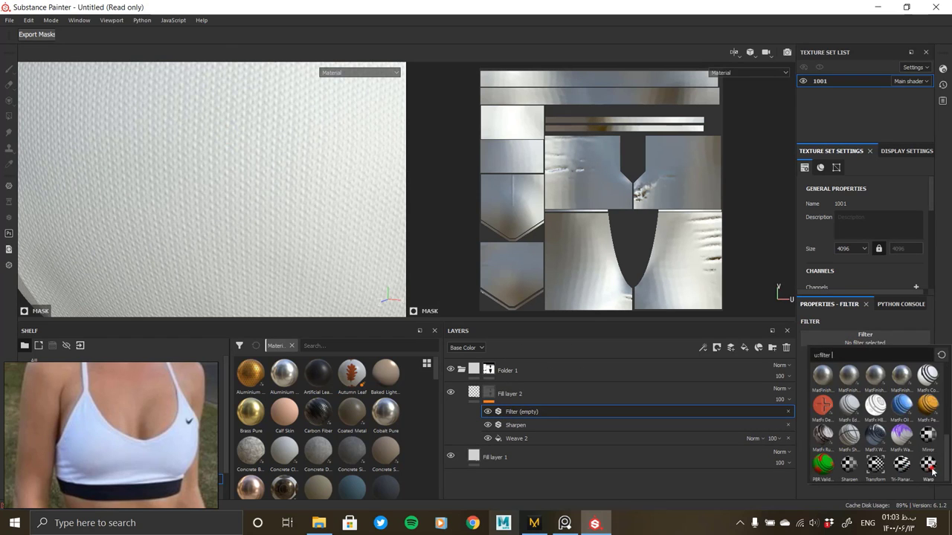
left_click(811, 389)
left_click(918, 413)
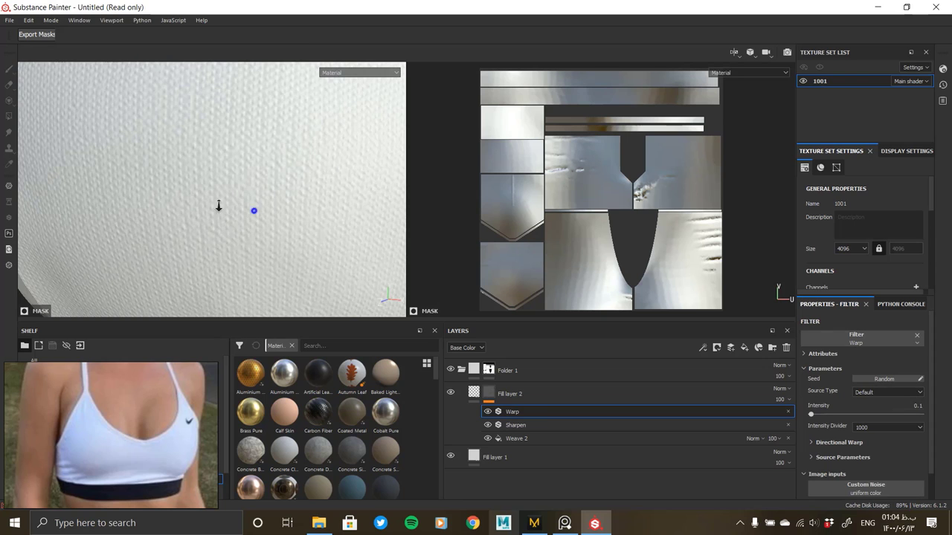
mouse_move(218, 206)
right_mouse_down("alt")
mouse_move(67, 159)
mouse_move(278, 170)
mouse_move(233, 121)
mouse_move(111, 98)
mouse_move(186, 119)
right_mouse_up("alt")
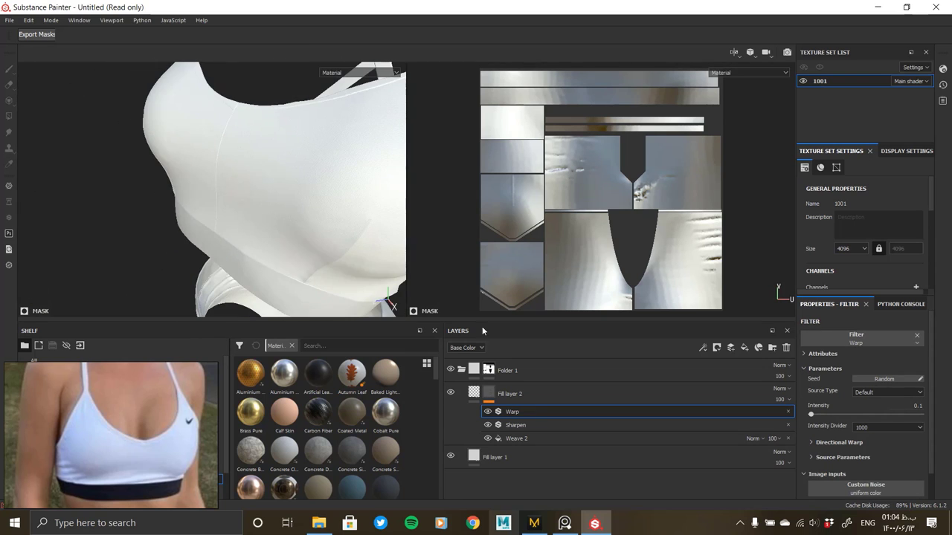
- Orbit around the white top and shorts, checking the strap edges and crossed straps
left_click(473, 394)
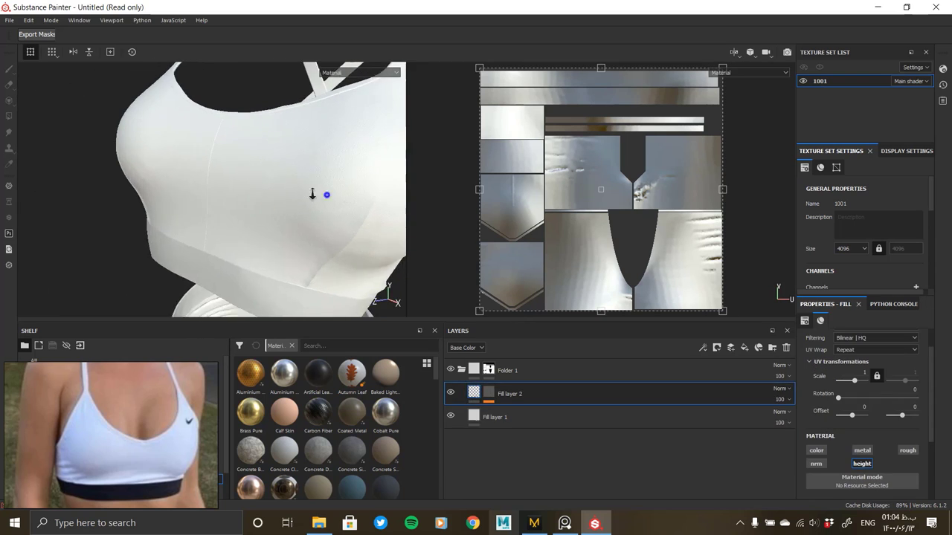
mouse_move(312, 194)
right_mouse_down("alt")
mouse_move(234, 241)
mouse_move(261, 176)
mouse_move(290, 197)
mouse_move(336, 186)
right_mouse_up("alt")
middle_click_drag(335, 187, 240, 144, "alt")
left_click_drag(240, 145, 319, 132, "alt")
mouse_move(319, 132)
middle_mouse_down("alt")
mouse_move(287, 124)
mouse_move(301, 251)
middle_mouse_up("alt")
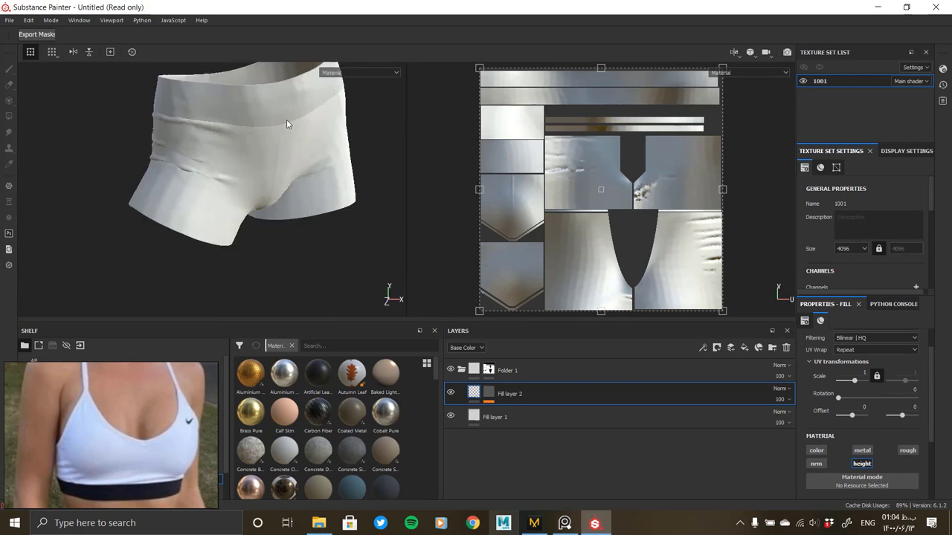
right_click_drag(301, 250, 283, 224, "alt")
left_click_drag(283, 223, 274, 234, "alt")
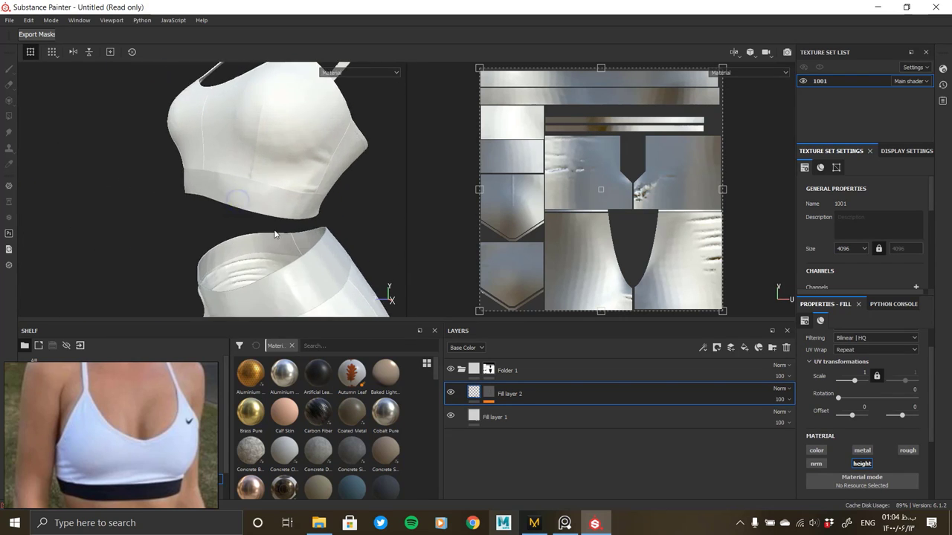
right_click_drag(124, 238, 337, 244, "alt")
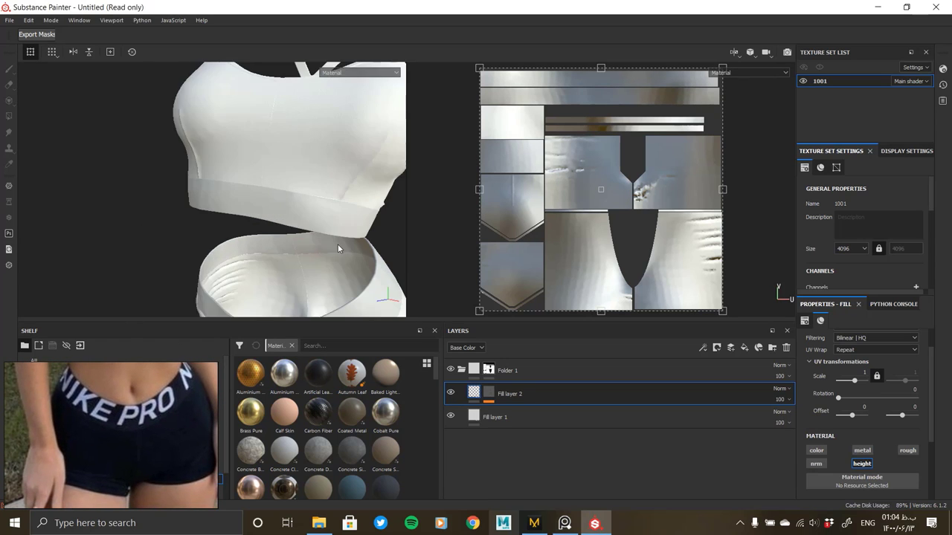
left_click_drag(338, 244, 158, 422, "alt")
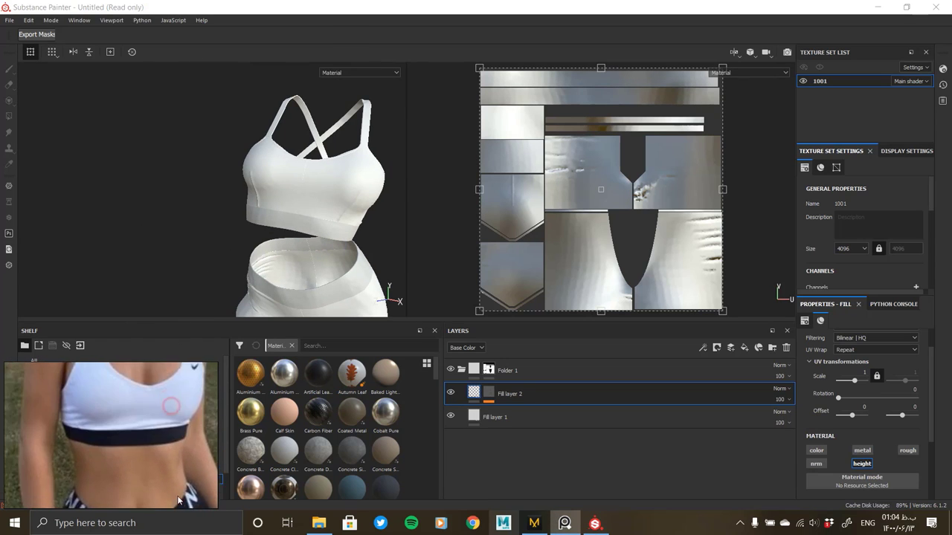
- Inspect Folder 1's mask on the top and shorts from several angles, then reselect the folder
left_click(488, 370)
left_click_drag(297, 230, 358, 230, "alt")
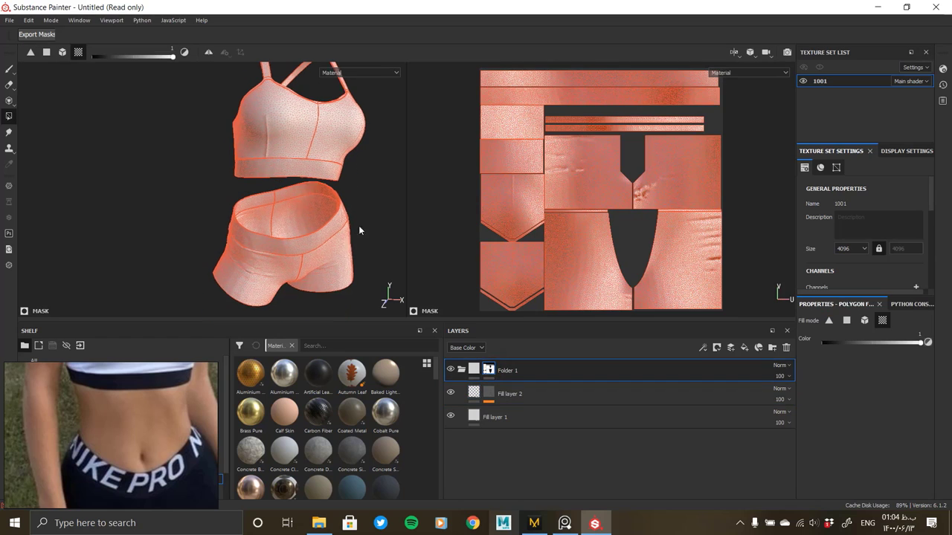
mouse_move(213, 251)
left_mouse_down("alt")
mouse_move(233, 287)
mouse_move(233, 218)
left_mouse_up("alt")
left_click(478, 370)
right_click_drag(234, 219, 259, 255, "alt")
middle_click_drag(334, 272, 319, 247, "alt")
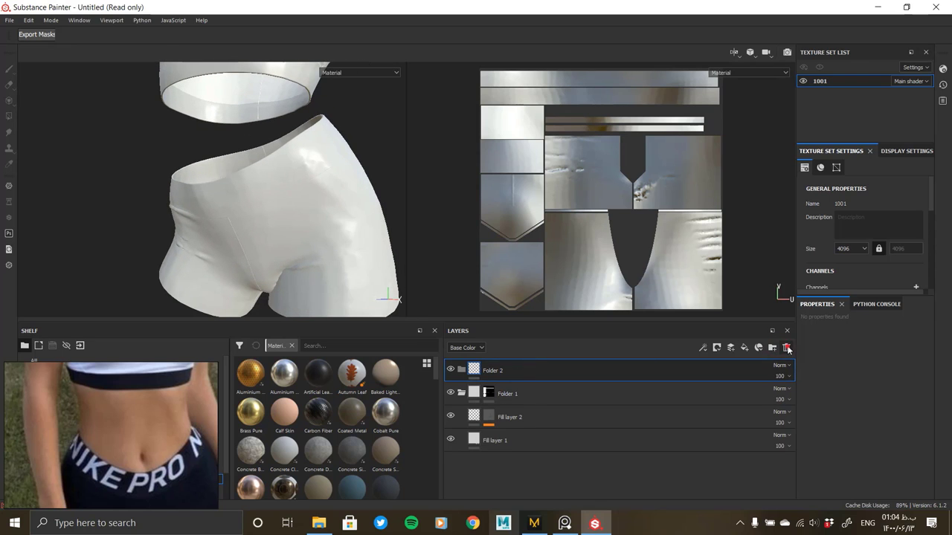
- Duplicate Folder 1 and give the copy an inverted black mask
right_click(511, 370)
key("Escape")
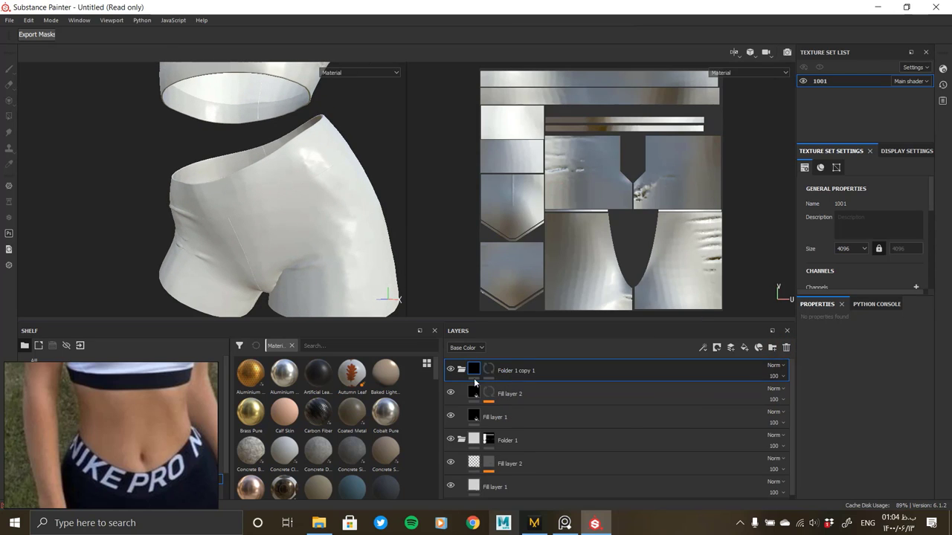
right_click(487, 369)
left_click(537, 140)
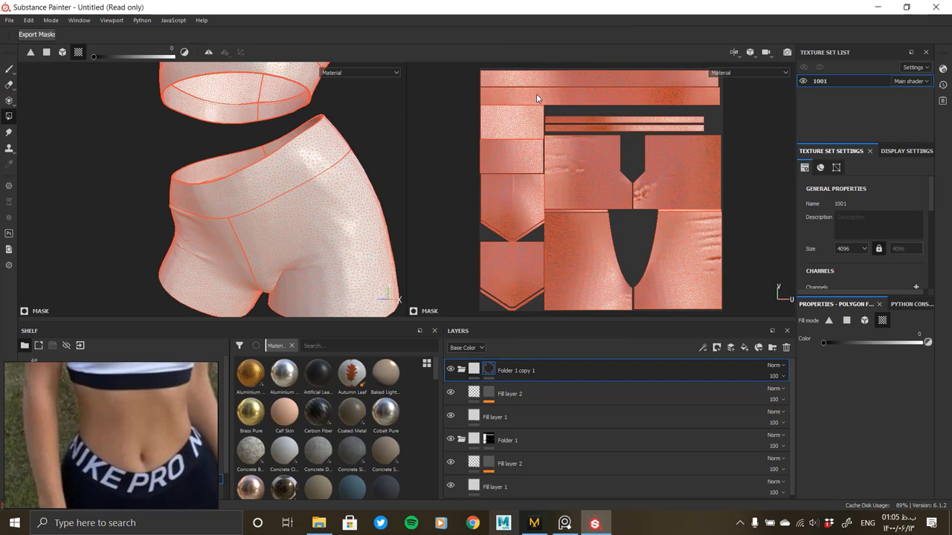
right_click(492, 371)
left_click(362, 292)
- Switch the mask fill colour to white to reveal the bra's lower band, then select the copy's base fill
key("x")
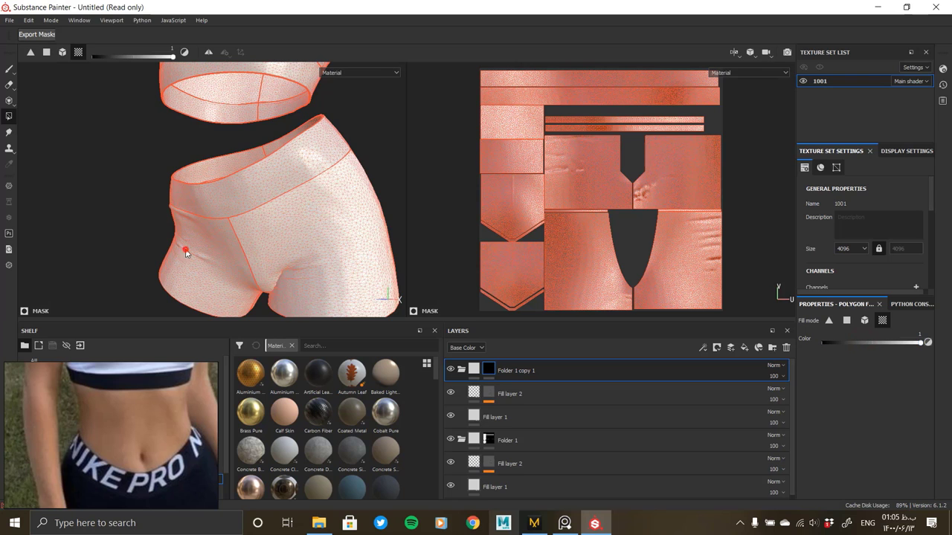
scroll(180, 253, "up", 5)
left_click_drag(180, 253, 149, 206, "alt")
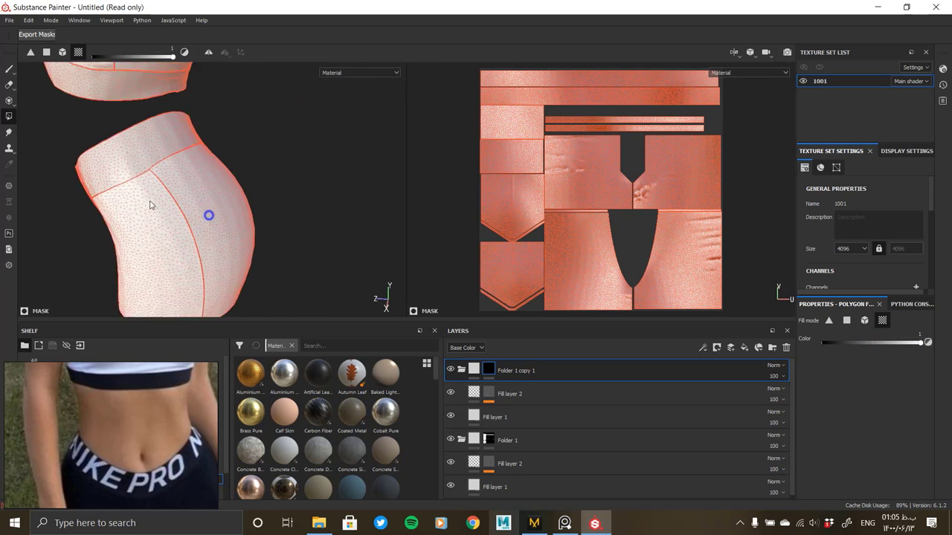
mouse_move(148, 206)
middle_mouse_down("alt")
mouse_move(193, 220)
mouse_move(274, 210)
middle_mouse_up("alt")
left_click(499, 417)
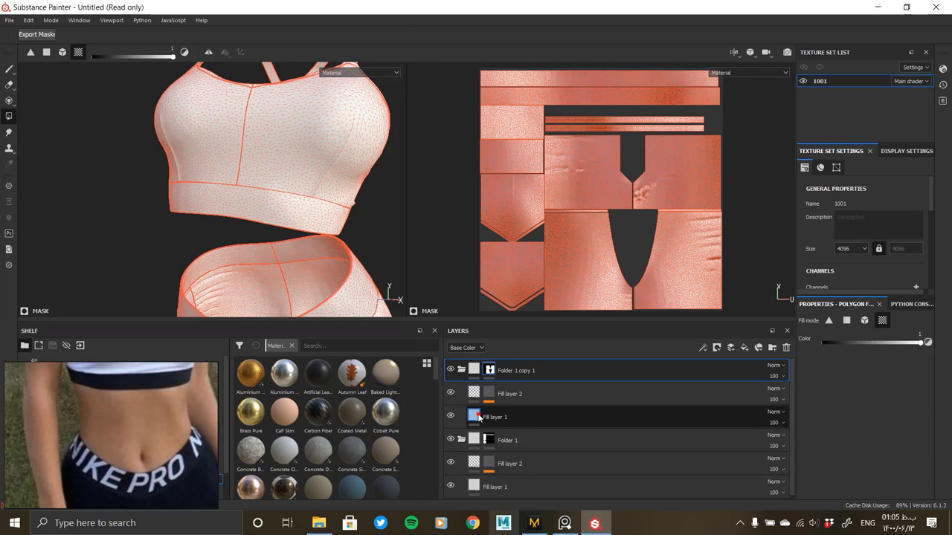
scroll(828, 471, "down", 2)
- Make the copied folder's Fill layer 1 base colour black
left_click(834, 432)
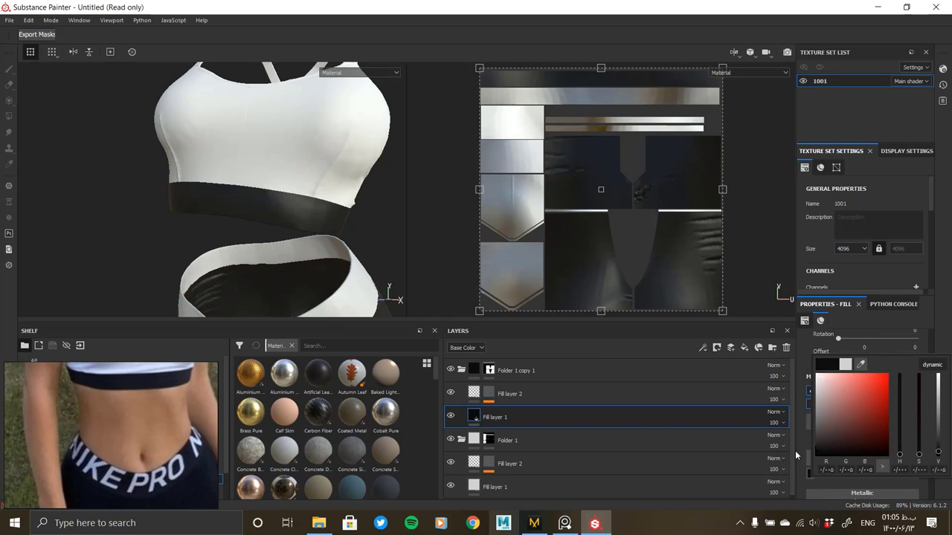
left_click(795, 451)
left_click(817, 472)
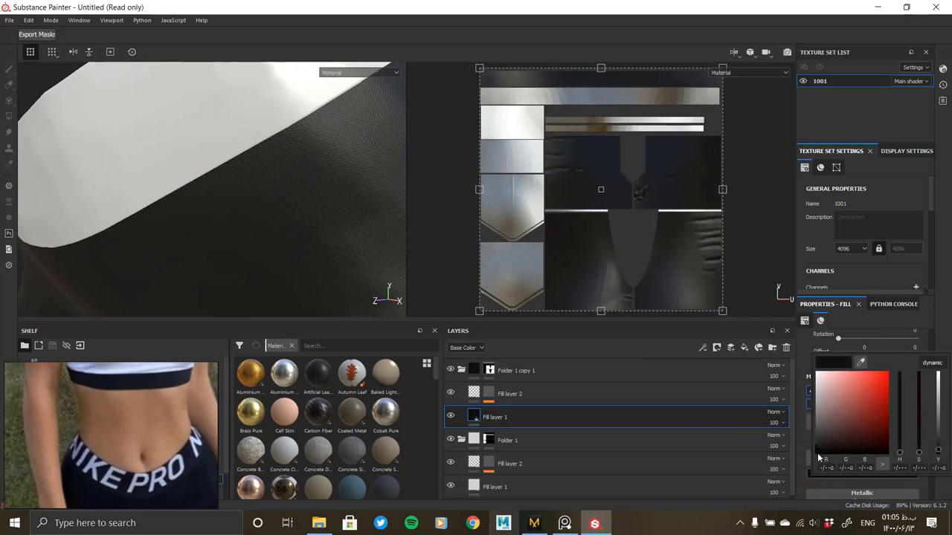
left_click(796, 449)
- Enable colour and roughness on the copy's Fill layer 2, set it black with roughness about 0.95
left_click(687, 391)
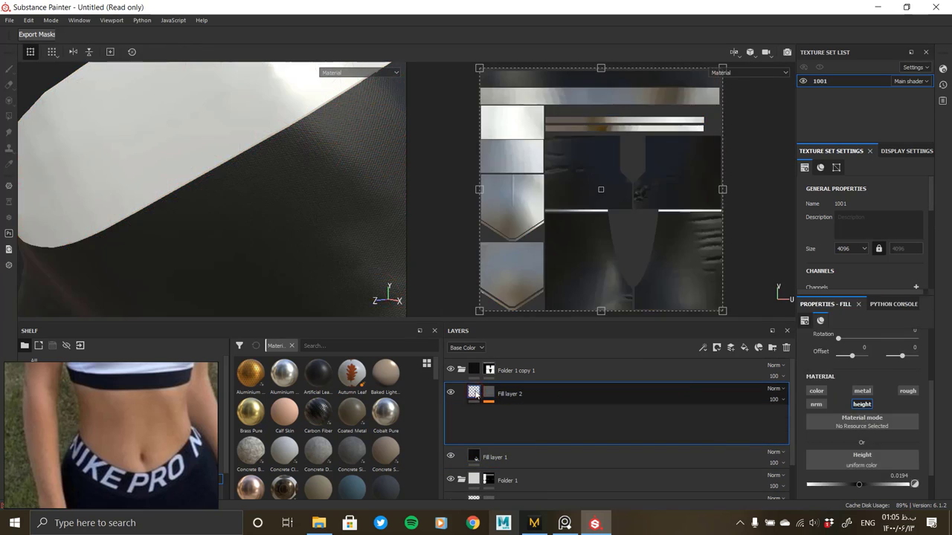
left_click(816, 391)
left_click(861, 474)
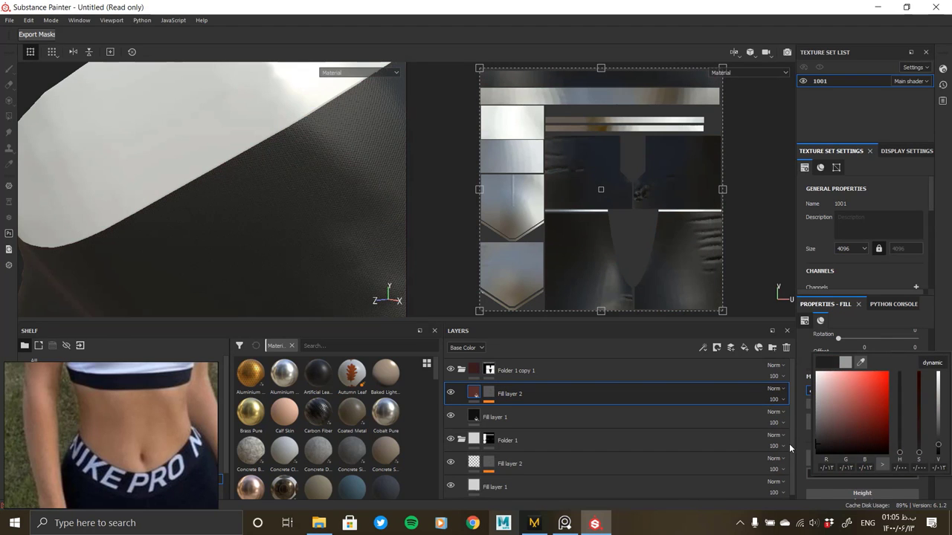
left_click(788, 444)
left_click_drag(215, 210, 206, 240, "alt")
scroll(891, 376, "down", 2)
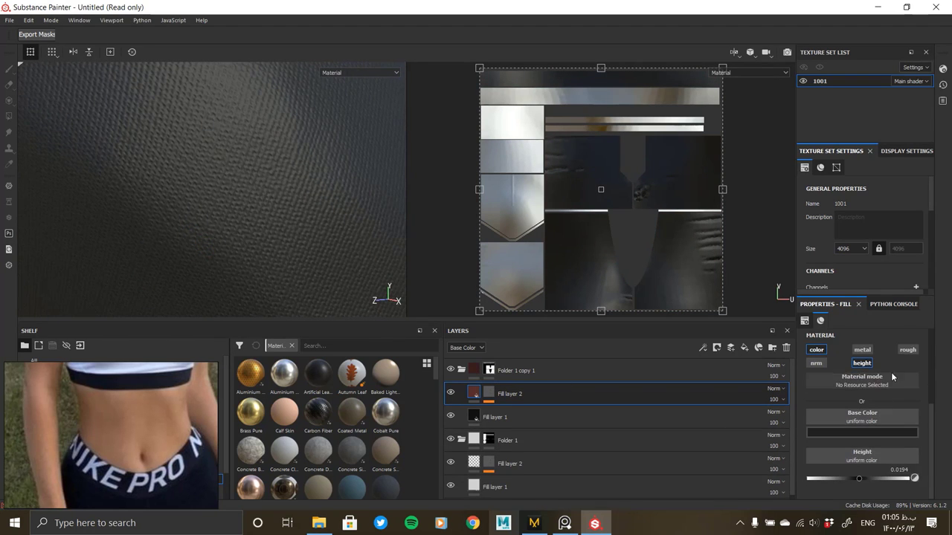
left_click_drag(859, 471, 797, 478)
left_click_drag(878, 480, 914, 479)
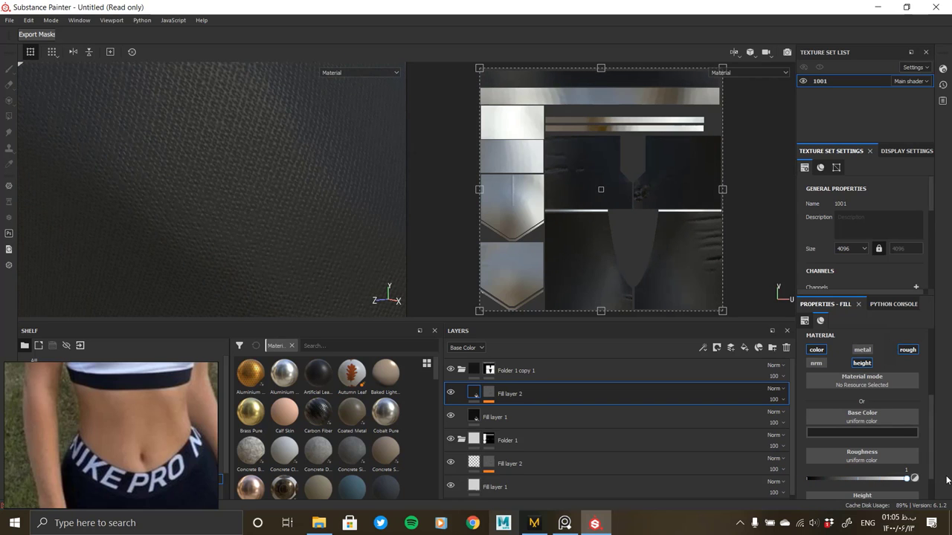
mouse_move(308, 219)
left_mouse_down("alt")
mouse_move(308, 235)
mouse_move(259, 246)
left_mouse_up("alt")
scroll(263, 230, "up", 3)
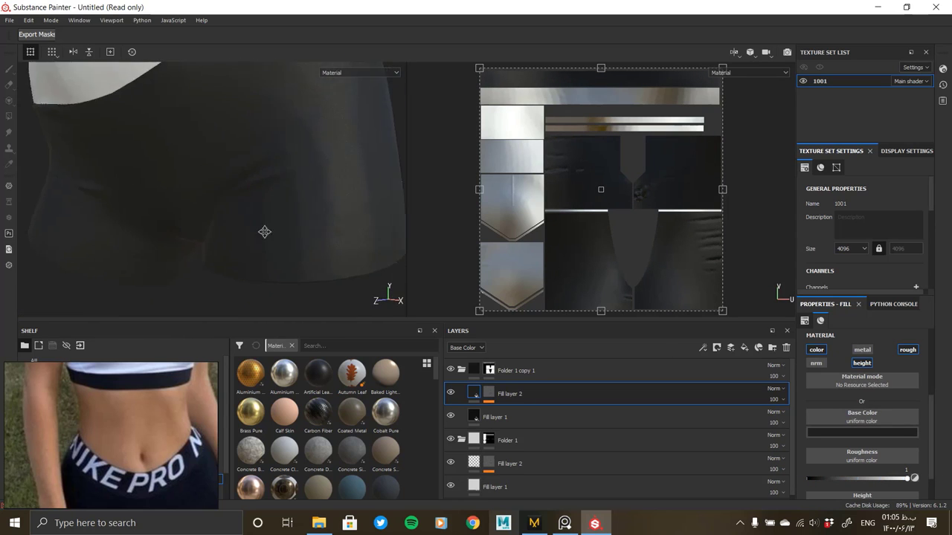
scroll(274, 255, "up", 2)
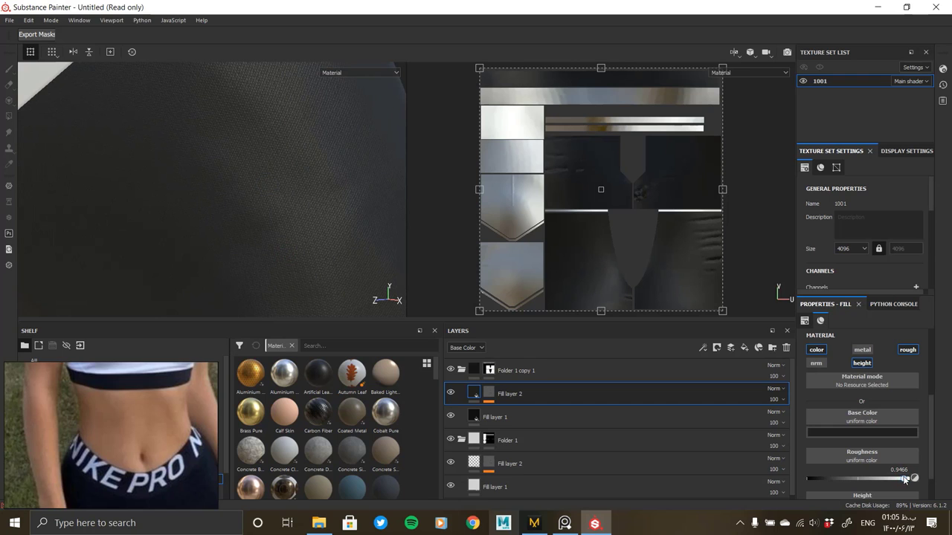
- Set the black band's Fill layer 1 roughness to 0.4417
left_click(480, 417)
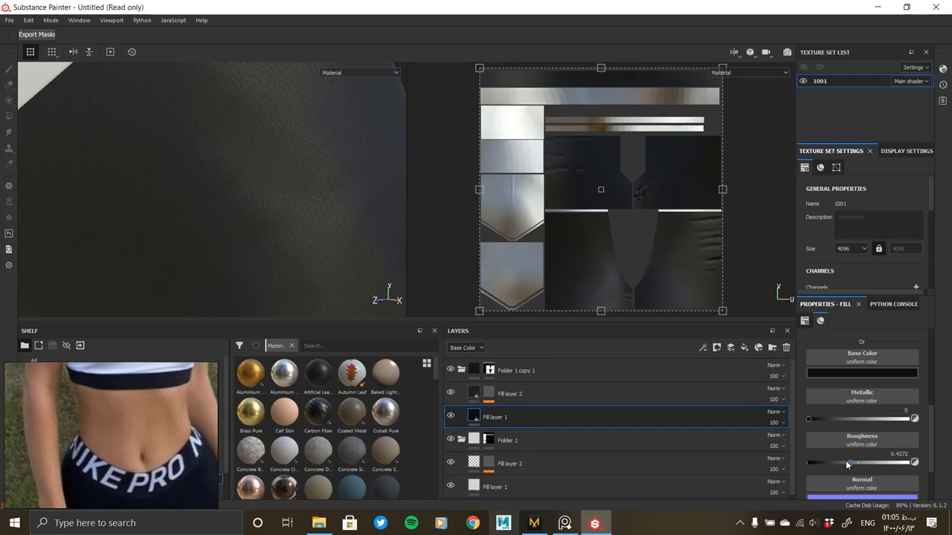
mouse_move(159, 233)
left_mouse_down("alt")
mouse_move(270, 262)
mouse_move(312, 200)
mouse_move(697, 415)
left_mouse_up("alt")
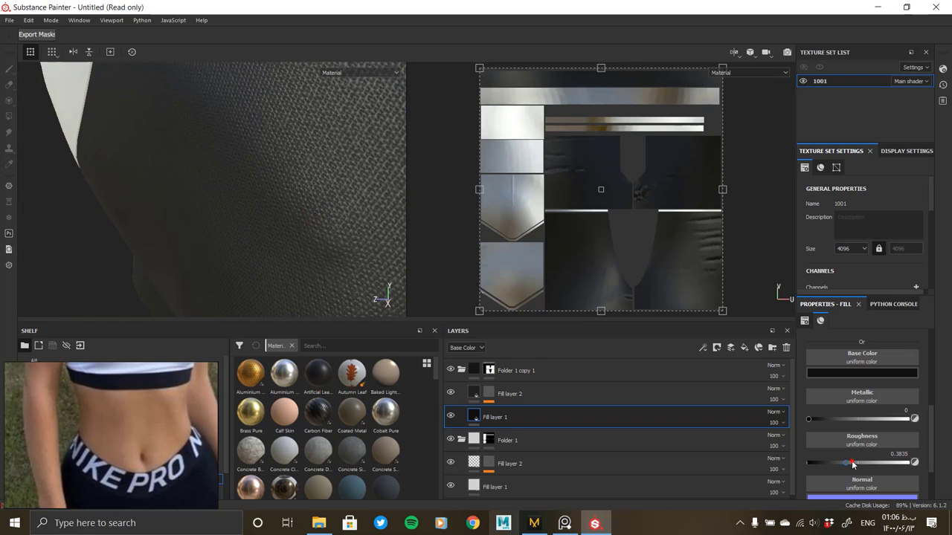
mouse_move(333, 246)
left_mouse_down("alt")
mouse_move(287, 164)
mouse_move(293, 215)
mouse_move(331, 231)
mouse_move(238, 149)
mouse_move(320, 174)
mouse_move(240, 149)
mouse_move(262, 202)
left_mouse_up("alt")
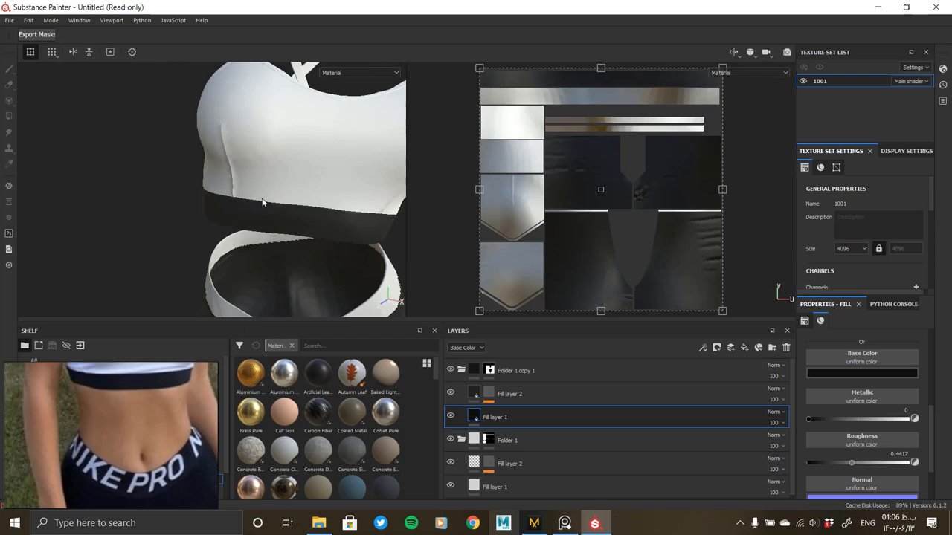
- Orbit and zoom around the white top to compare it with the black band
scroll(283, 240, "up", 2)
scroll(285, 204, "up", 2)
scroll(282, 248, "up", 2)
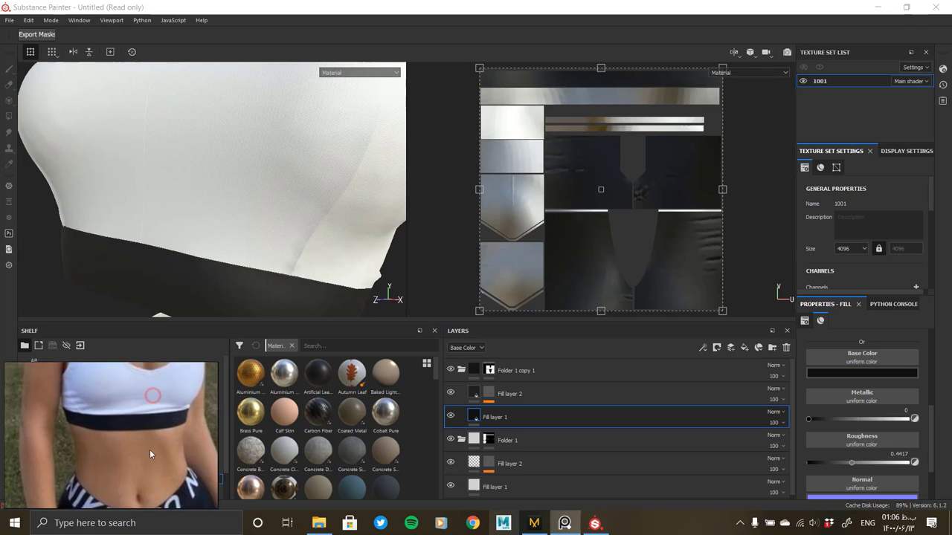
left_click_drag(258, 243, 276, 249, "alt")
scroll(237, 192, "down", 3)
mouse_move(238, 191)
left_mouse_down("alt")
mouse_move(135, 214)
mouse_move(329, 249)
mouse_move(329, 229)
mouse_move(304, 228)
left_mouse_up("alt")
scroll(301, 281, "up", 3)
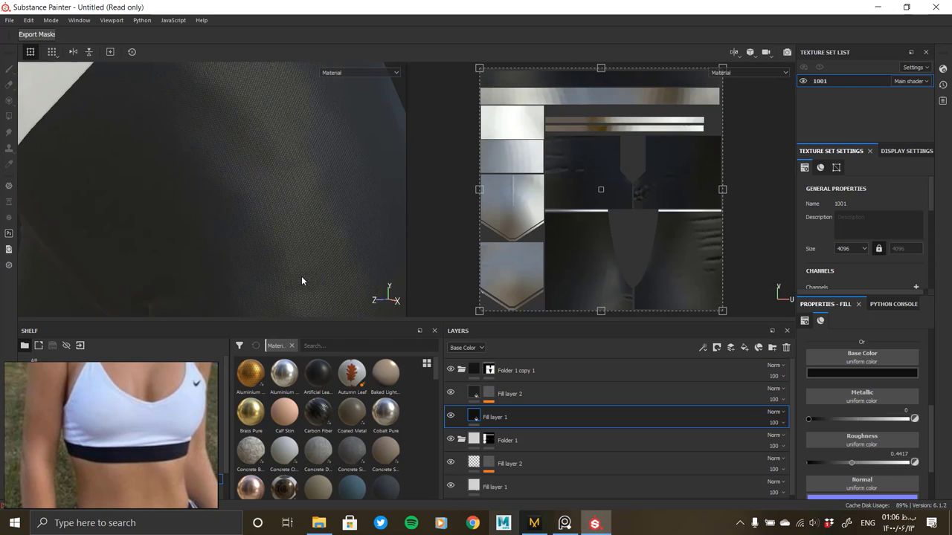
mouse_move(301, 281)
left_mouse_down("alt")
mouse_move(283, 191)
mouse_move(293, 226)
left_mouse_up("alt")
scroll(293, 226, "down", 3)
scroll(288, 197, "down", 3)
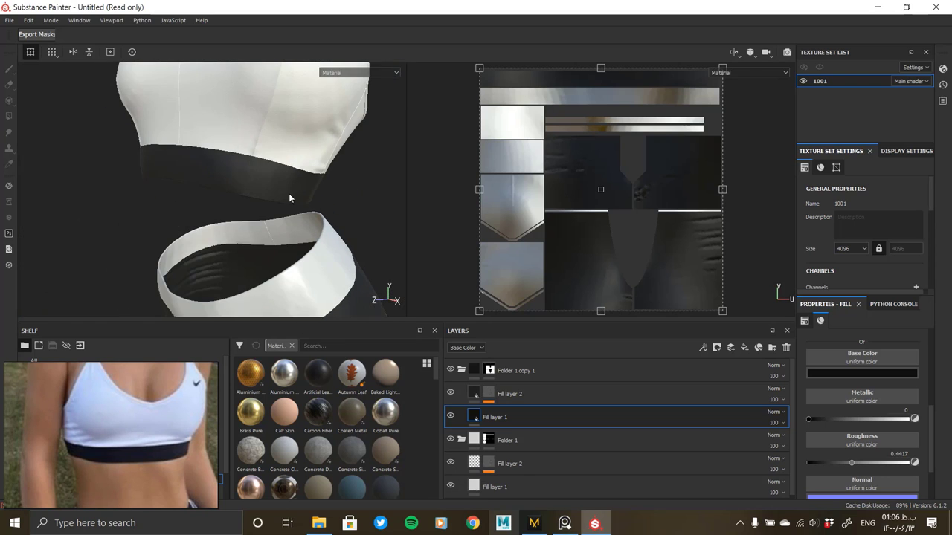
- Raise Folder 1's white weave layer roughness to 0.9951, then select the white base fill layer
left_click(461, 370)
left_click(495, 440)
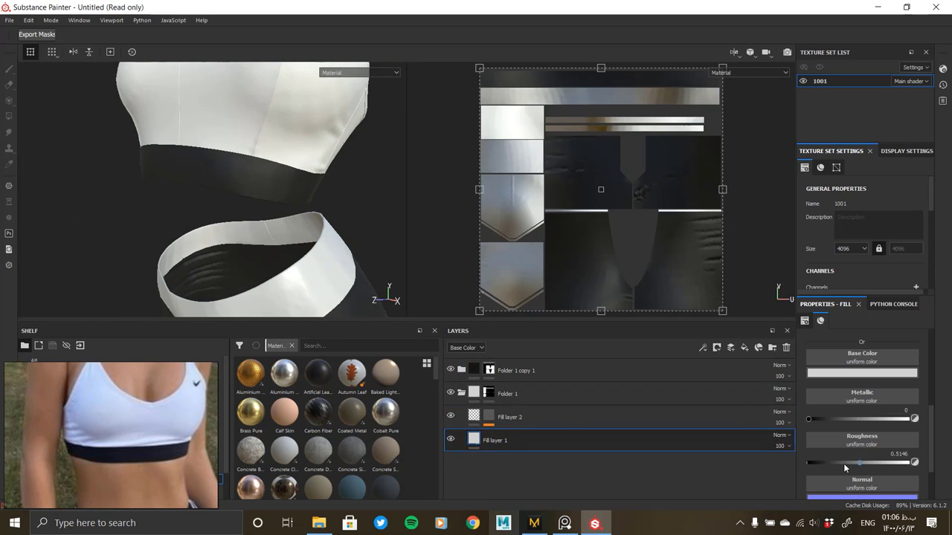
left_click(595, 418)
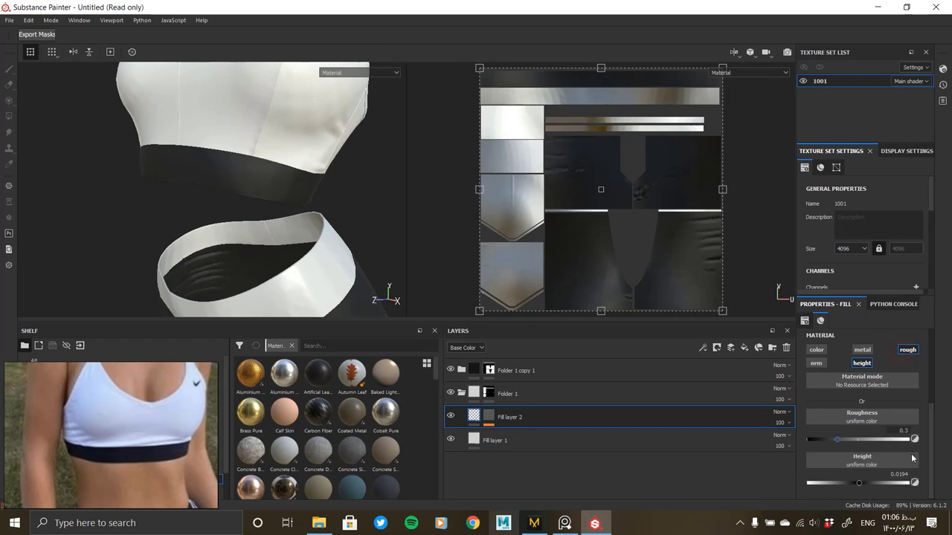
left_click_drag(908, 439, 914, 439)
scroll(283, 227, "up", 5)
scroll(260, 193, "up", 3)
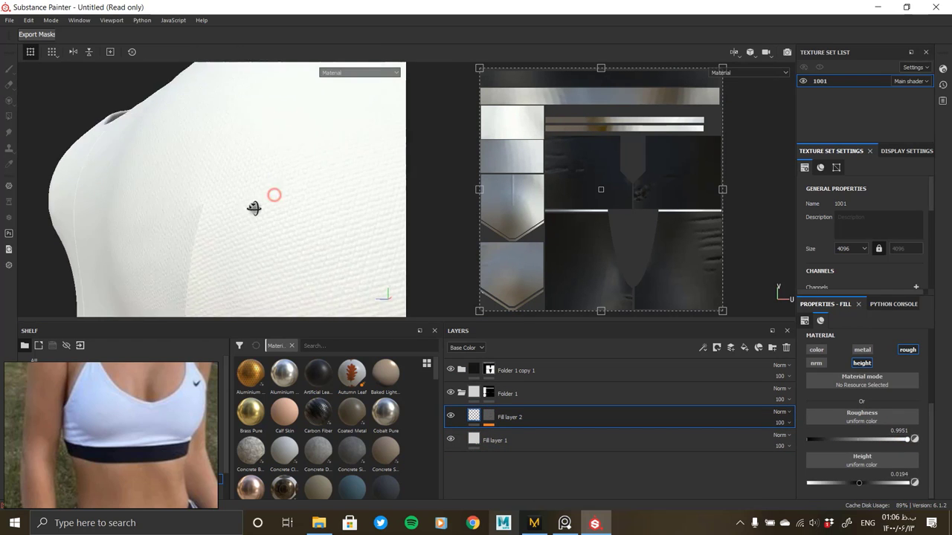
left_click(751, 440)
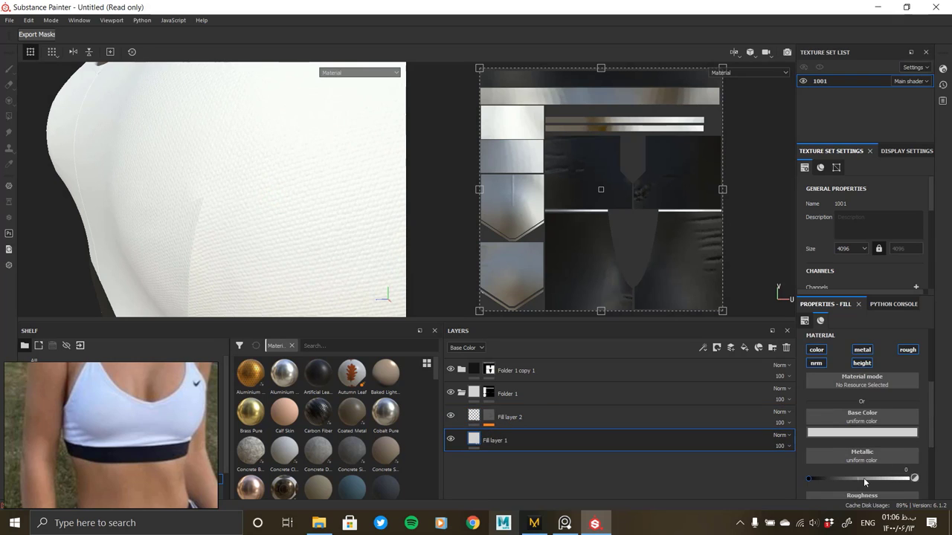
scroll(858, 480, "down", 1)
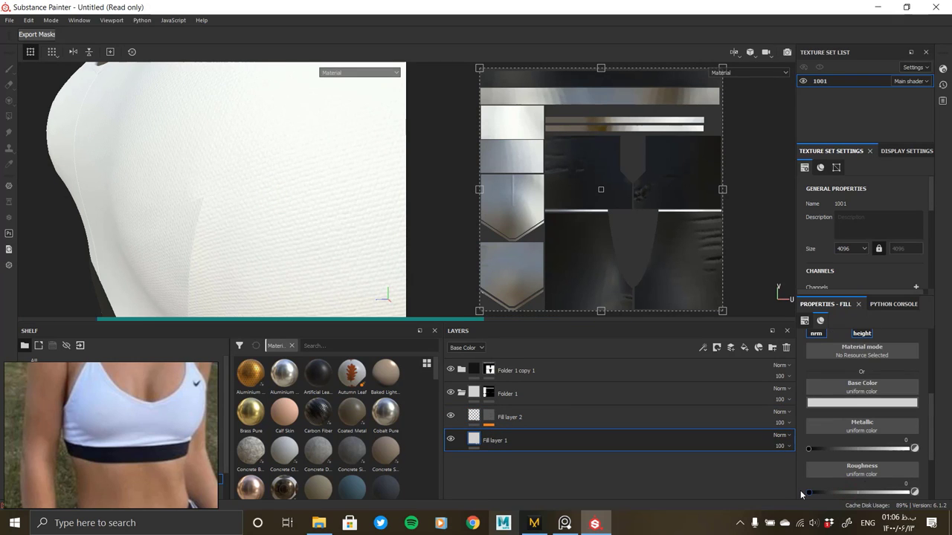
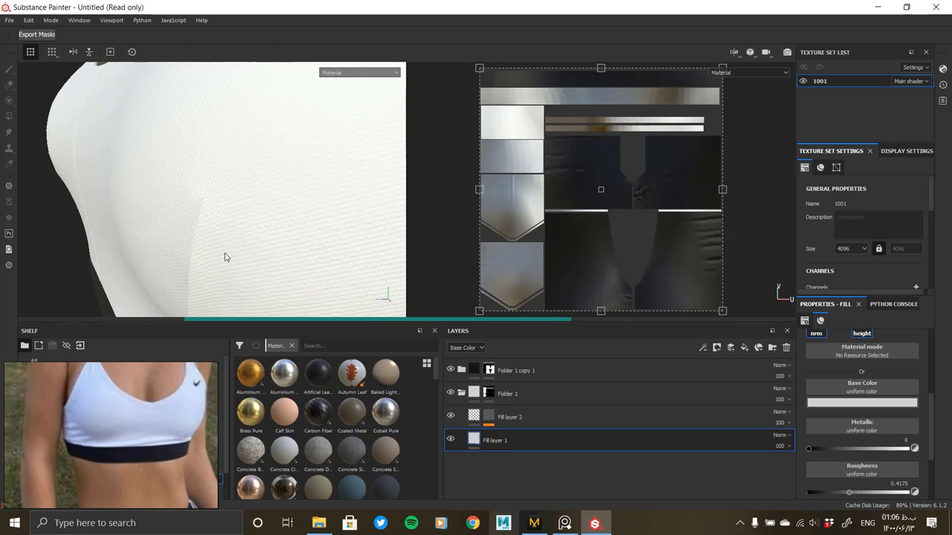
- Duplicate Folder 1 copy 1 to create Folder 1 copy 2
left_click_drag(214, 239, 313, 211, "alt")
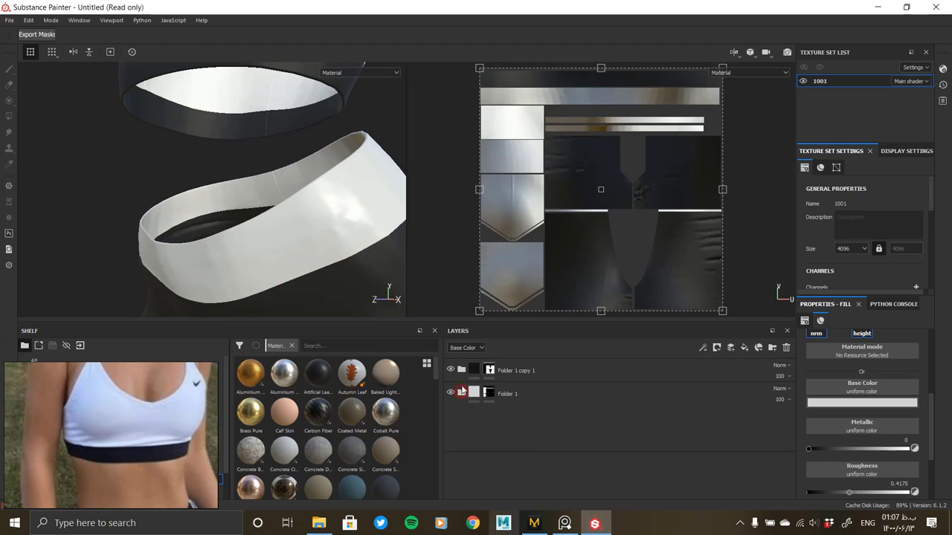
left_click(489, 369)
right_click(519, 370)
left_click(574, 196)
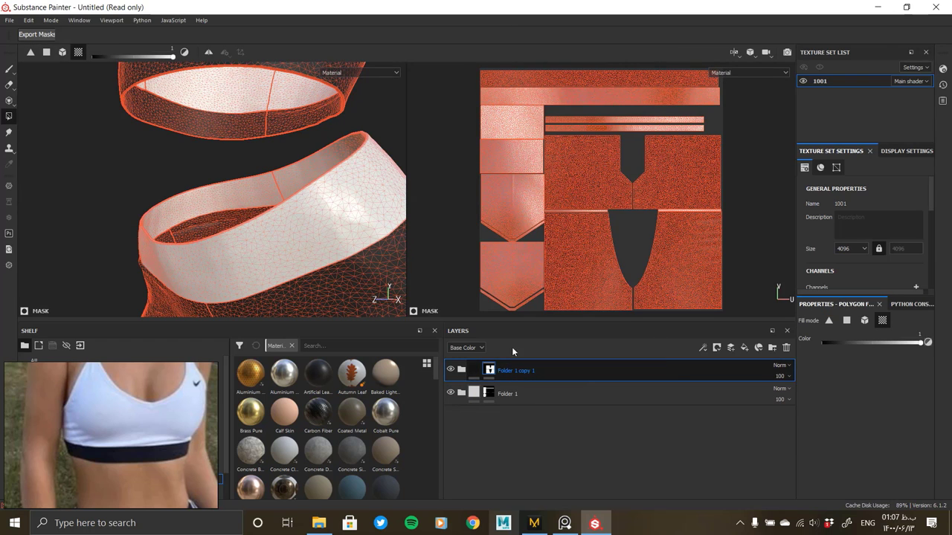
- Reset the copied folder's mask to black, exit mask view and expand its two fill layers
right_click(492, 371)
left_click(550, 160)
right_click(502, 370)
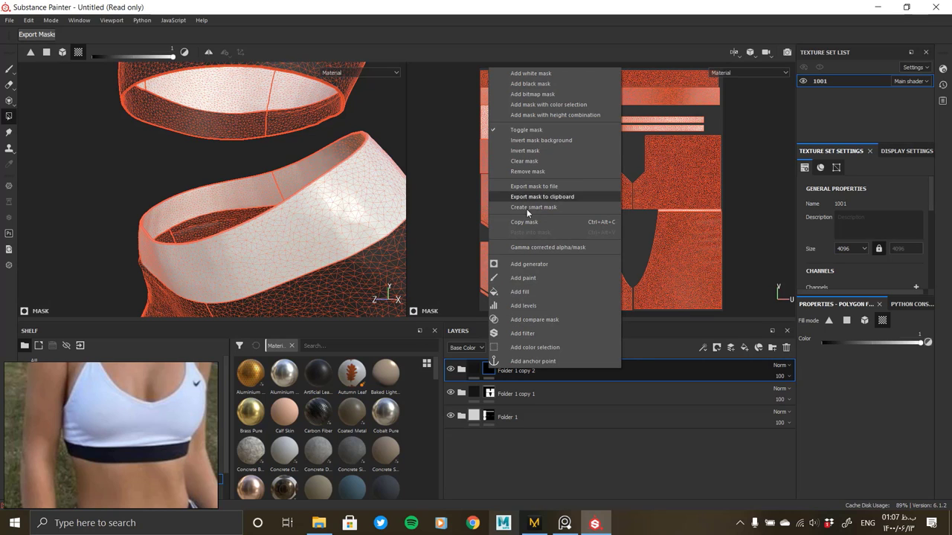
left_click(334, 238)
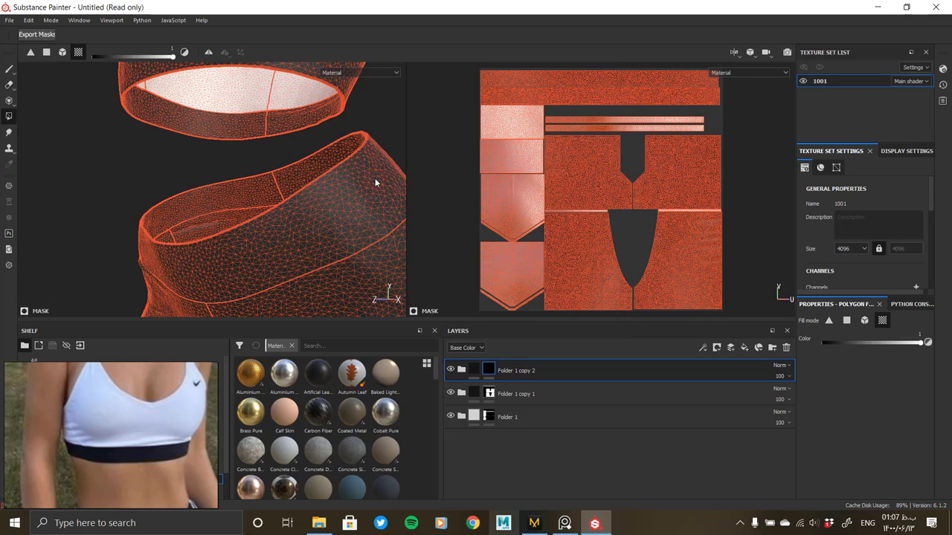
left_click(459, 370)
left_click(461, 370)
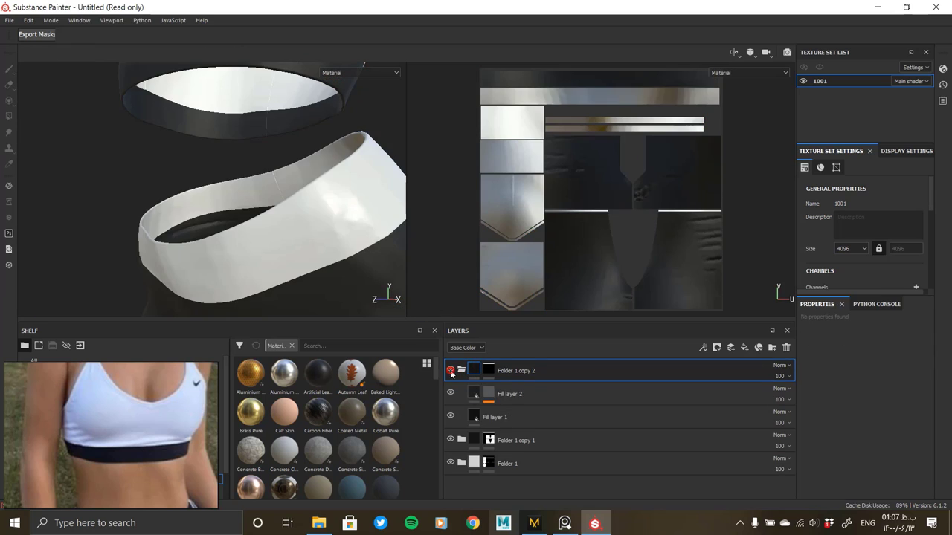
- Select Fill layer 1 in the new folder and open its Base Color picker
left_click(696, 415)
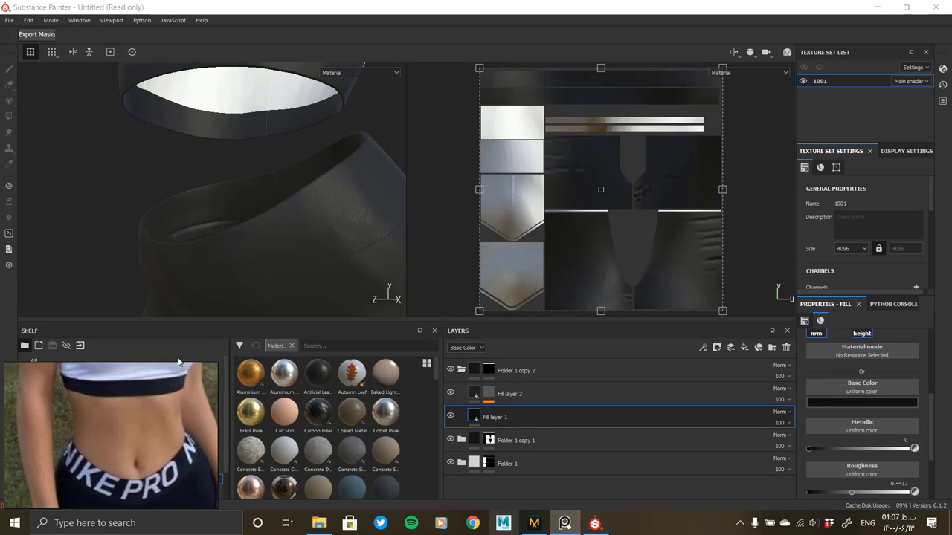
left_click(833, 403)
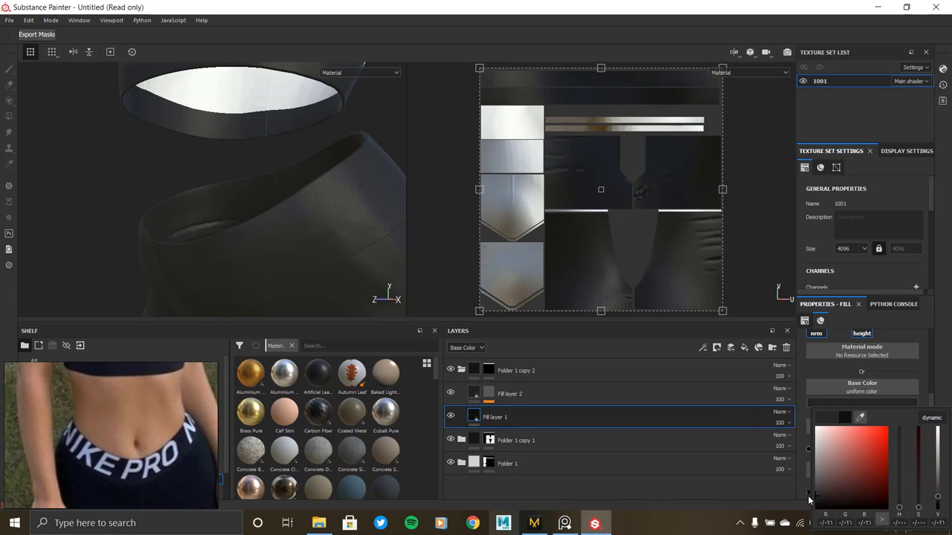
mouse_move(284, 272)
left_mouse_down("alt")
mouse_move(235, 225)
mouse_move(207, 259)
mouse_move(272, 238)
left_mouse_up("alt")
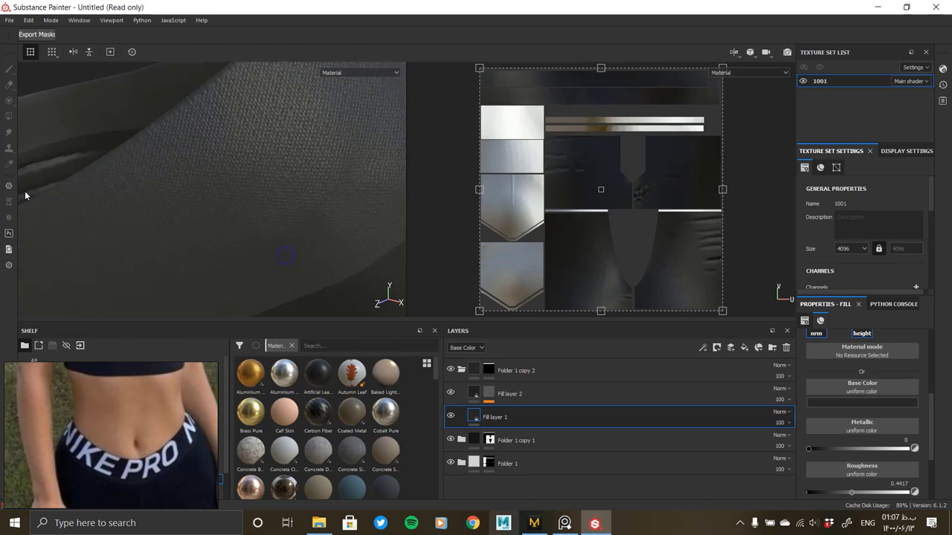
right_click_drag(273, 238, 301, 276, "alt")
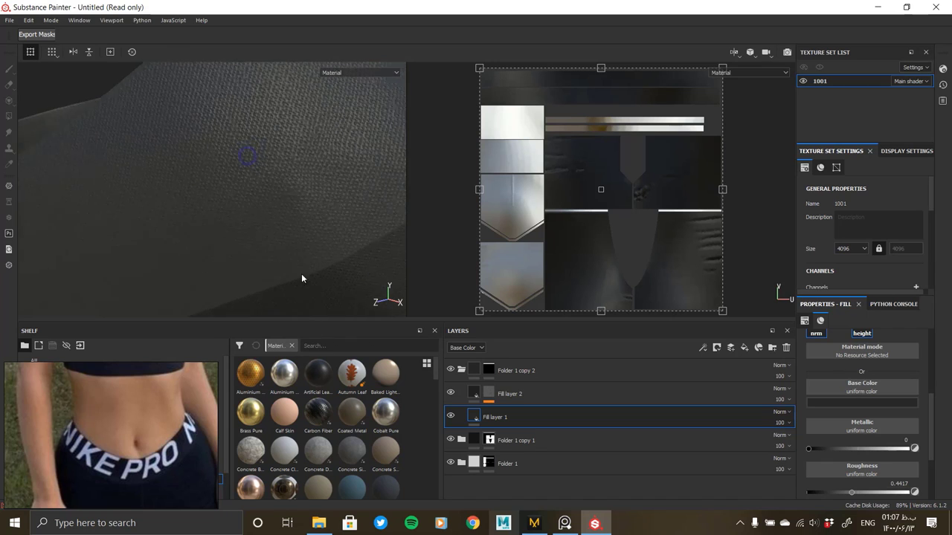
left_click_drag(301, 276, 299, 237, "alt")
- Set Fill layer 2's Base Color to a dark navy for the leggings waistband
left_click(729, 394)
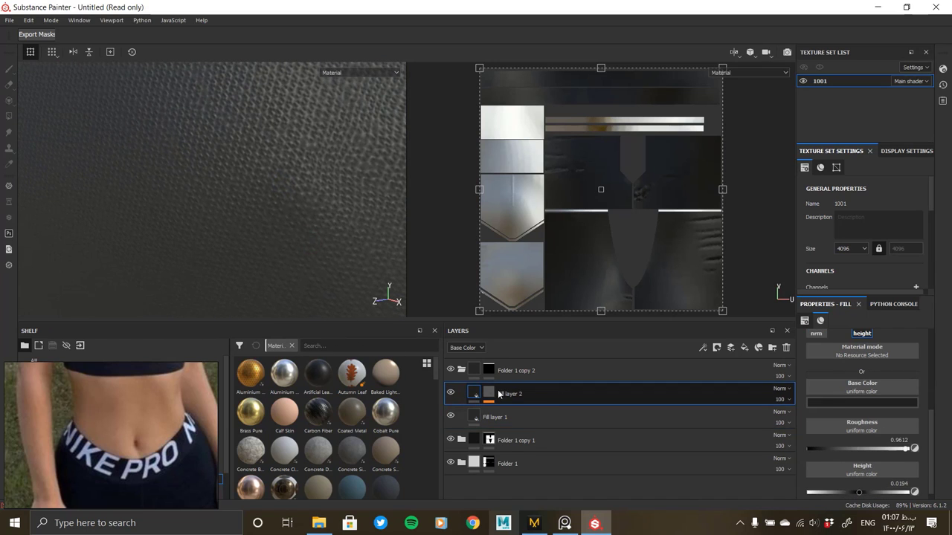
left_click(828, 404)
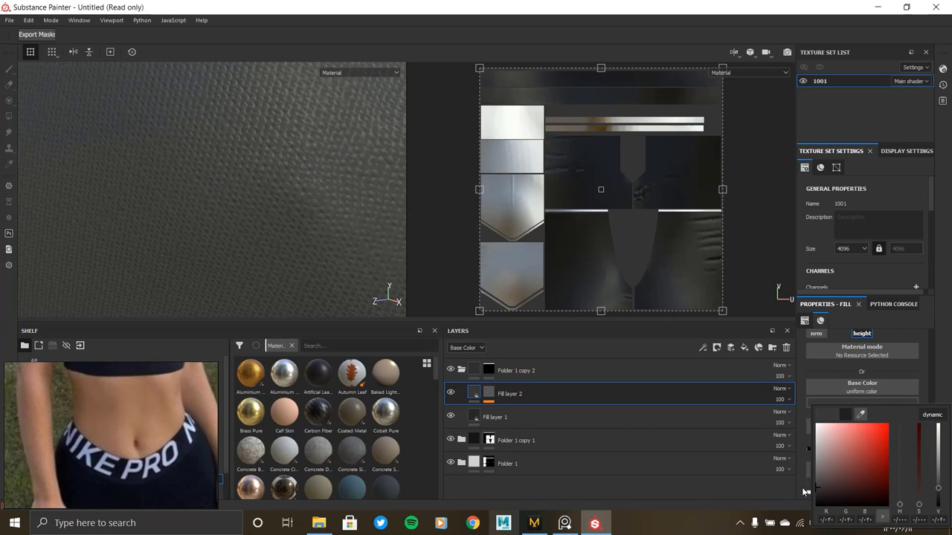
right_click_drag(283, 260, 20, 158, "alt")
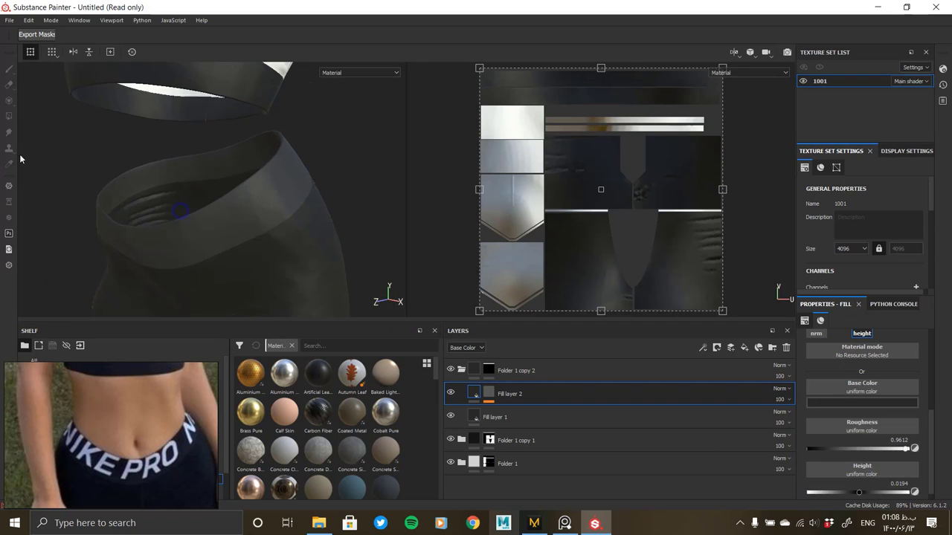
left_click(830, 405)
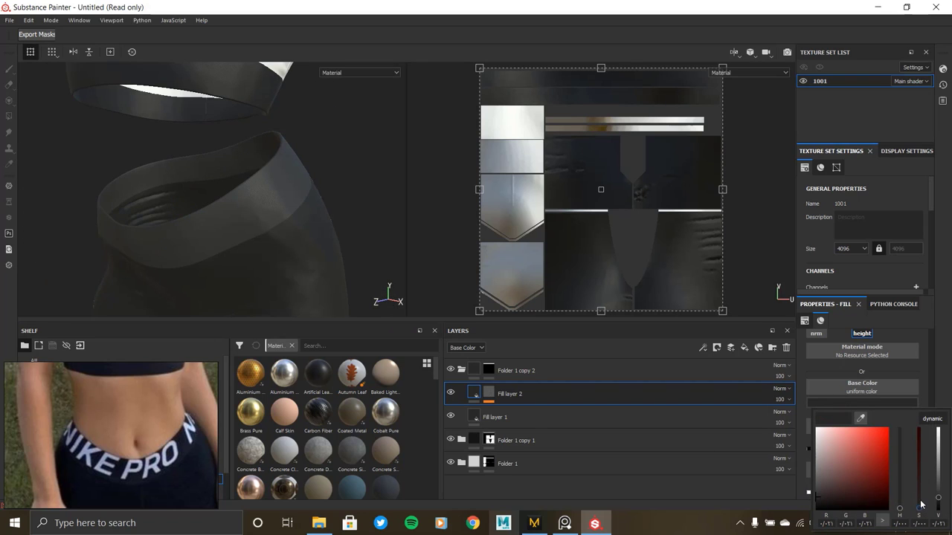
left_click_drag(900, 505, 895, 471)
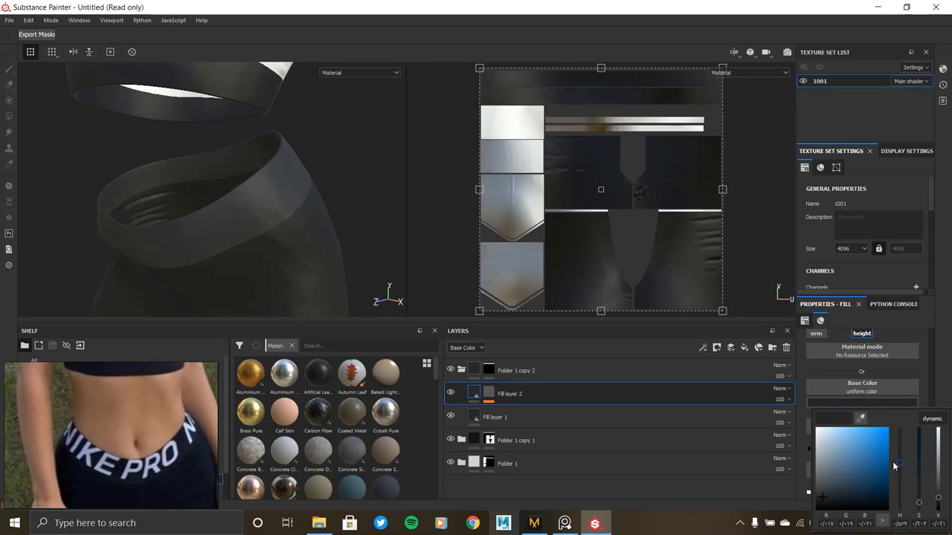
left_click_drag(920, 495, 919, 469)
left_click_drag(939, 503, 939, 504)
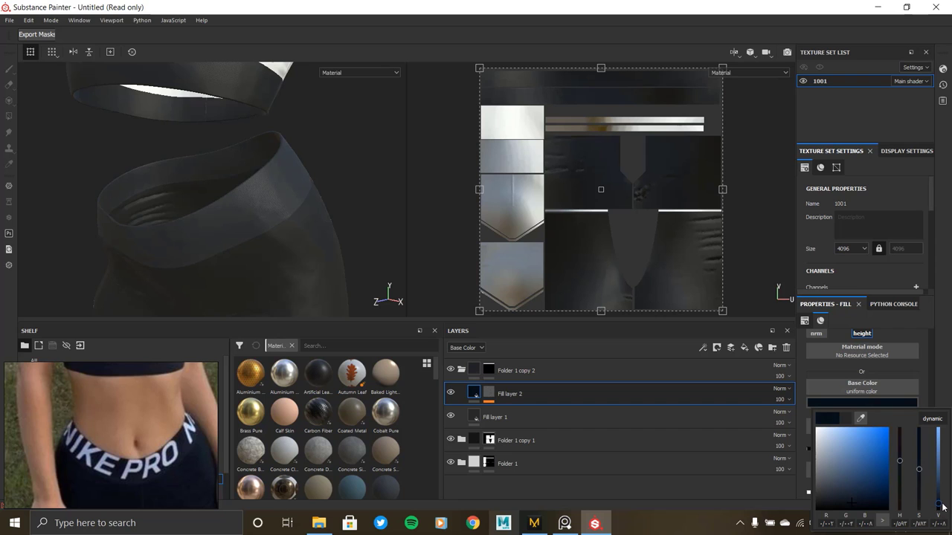
left_click_drag(176, 244, 160, 401, "alt")
scroll(309, 188, "up", 3)
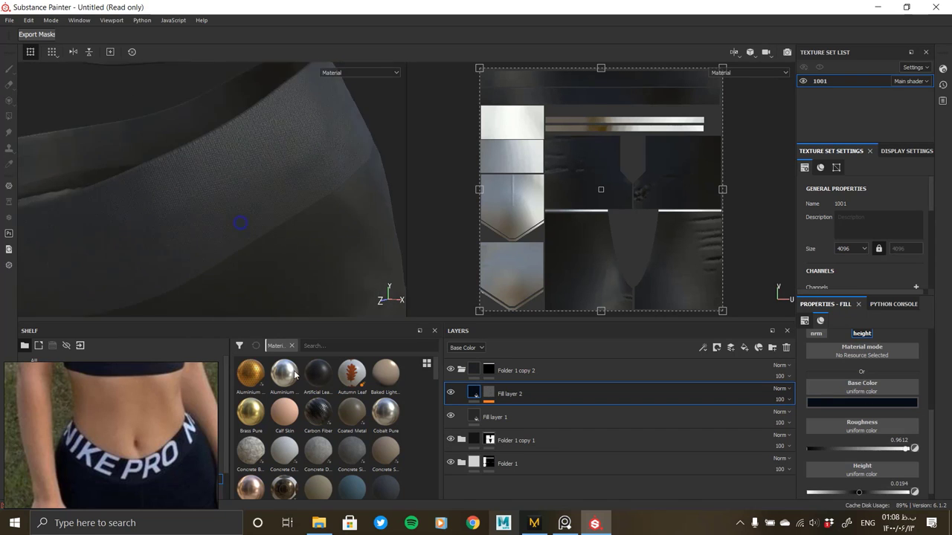
scroll(261, 176, "up", 2)
scroll(283, 211, "up", 2)
mouse_move(284, 212)
right_mouse_down("alt")
mouse_move(46, 216)
mouse_move(238, 159)
right_mouse_up("alt")
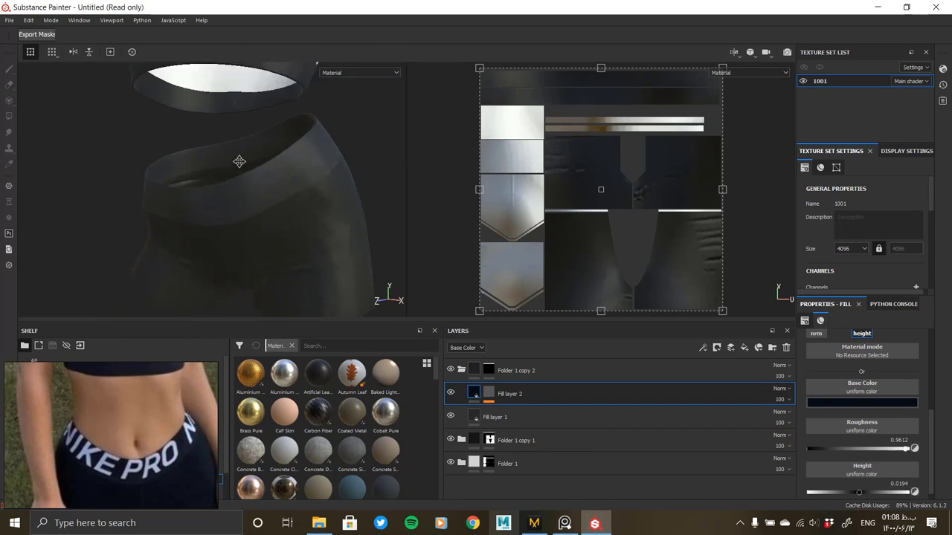
scroll(314, 216, "up", 3)
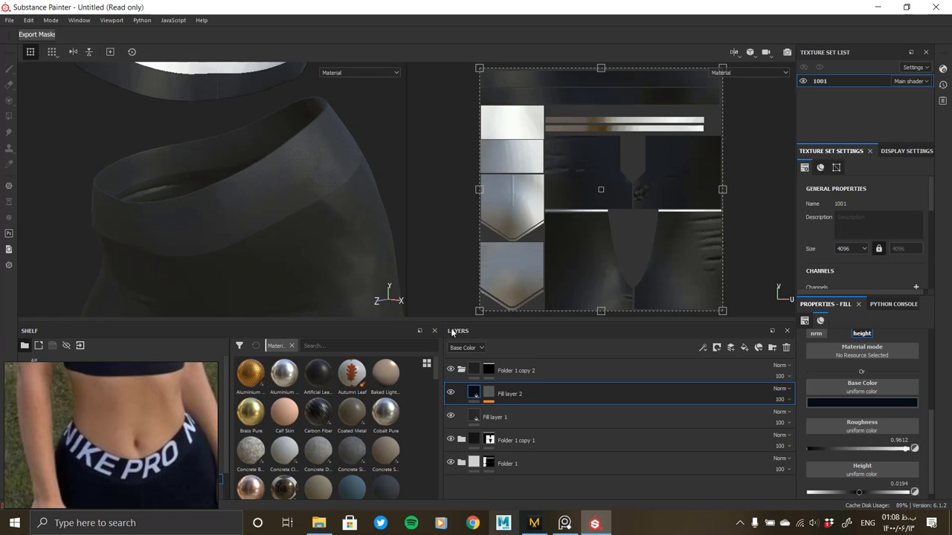
- Add a new Fill layer 3 inside Folder 1 copy 2 and select it
left_click(461, 370)
left_click(461, 369)
left_click(521, 394)
scroll(862, 401, "down", 1)
left_click(817, 437)
- Give Fill layer 3 a white mask with a UV Border Distance generator
right_click(487, 393)
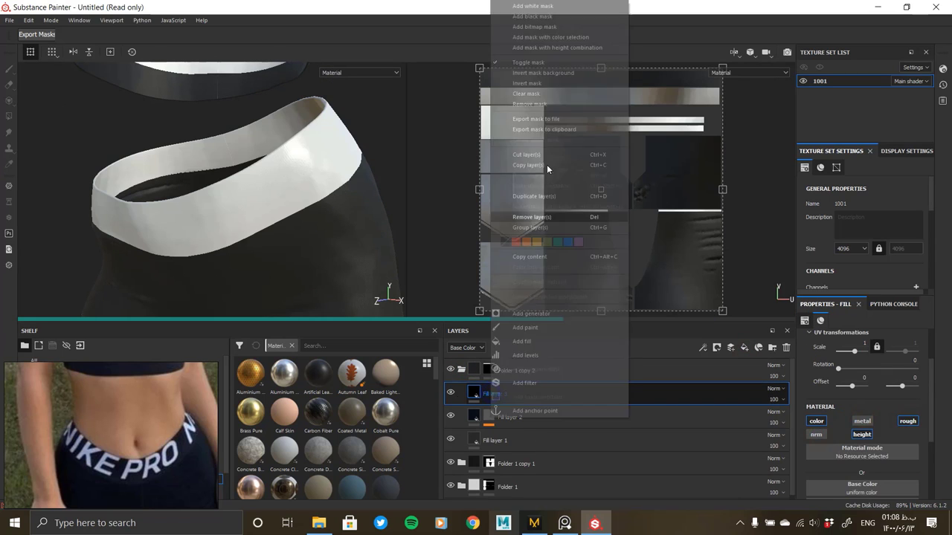
left_click(495, 340)
right_click(488, 392)
left_click(527, 287)
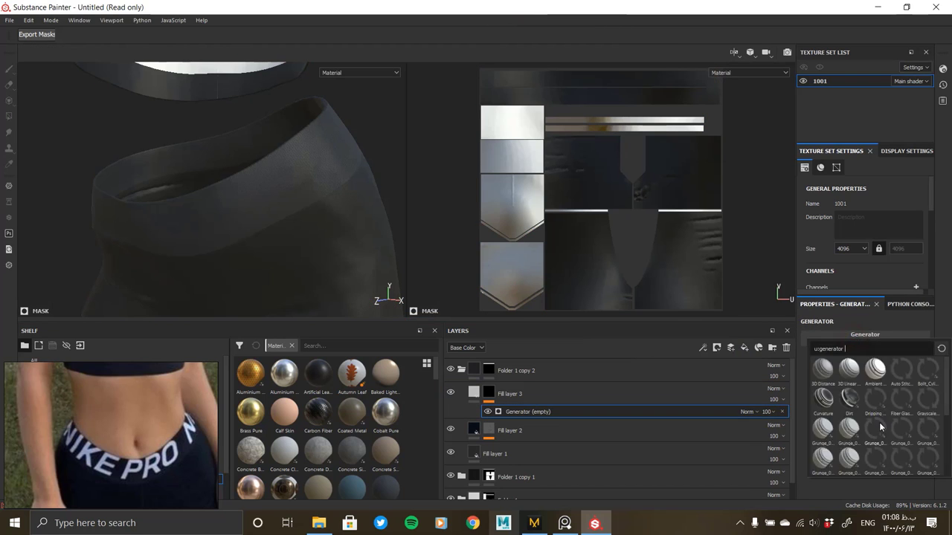
left_click(875, 425)
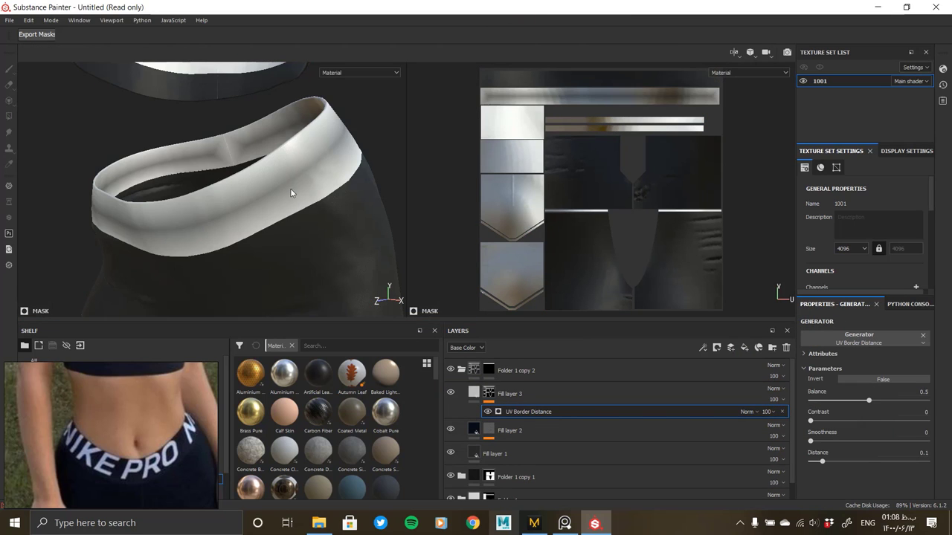
- Tune the generator to Balance 0.11 and Distance 0.04, then select Fill layer 3's fill
scroll(290, 188, "up", 2)
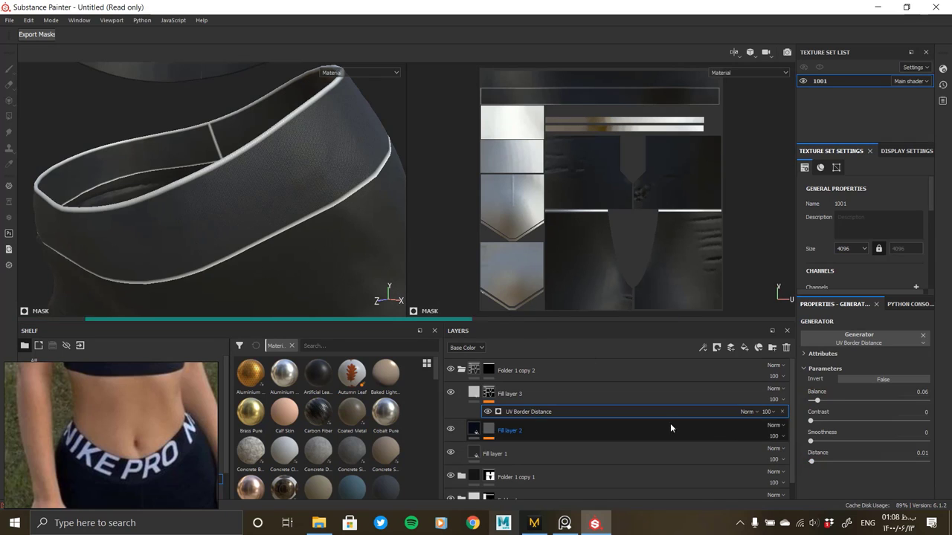
left_click(813, 441)
left_click_drag(812, 443, 811, 443)
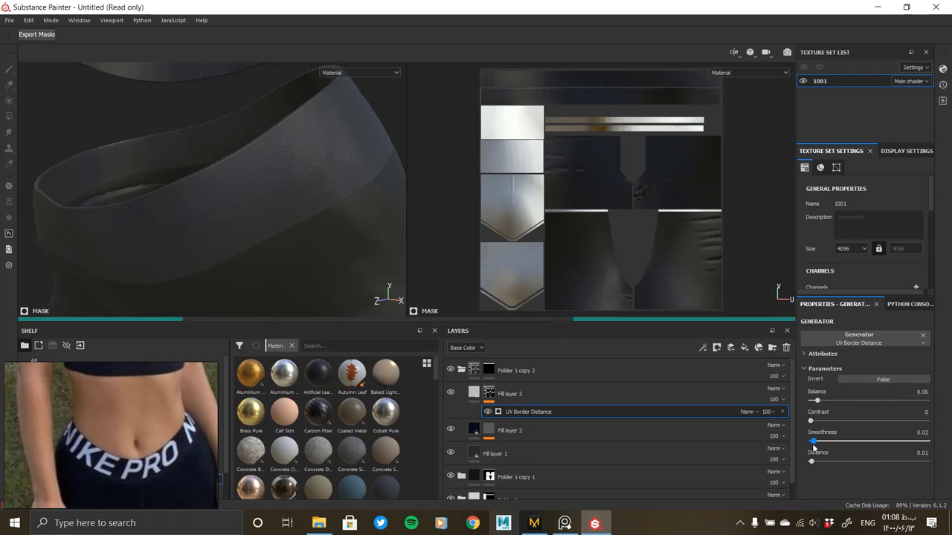
scroll(332, 210, "up", 3)
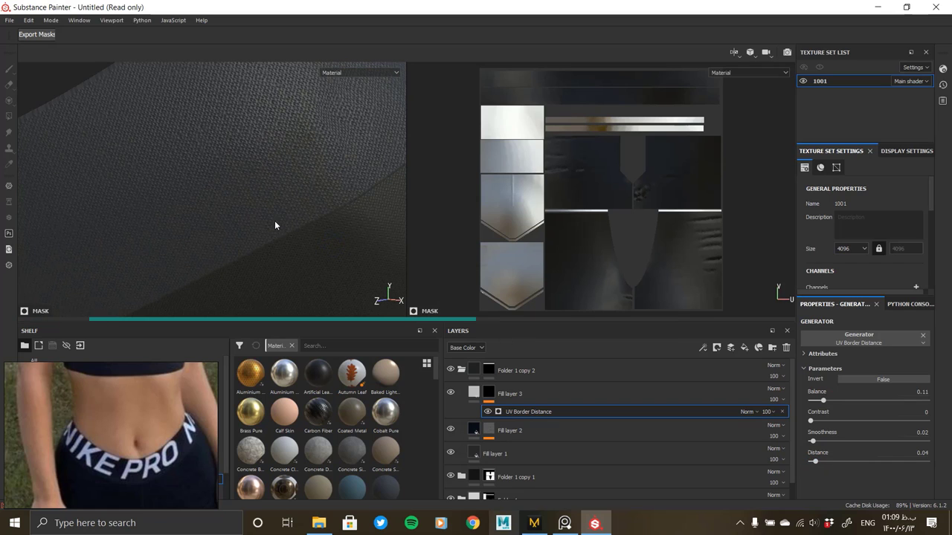
left_click(474, 393)
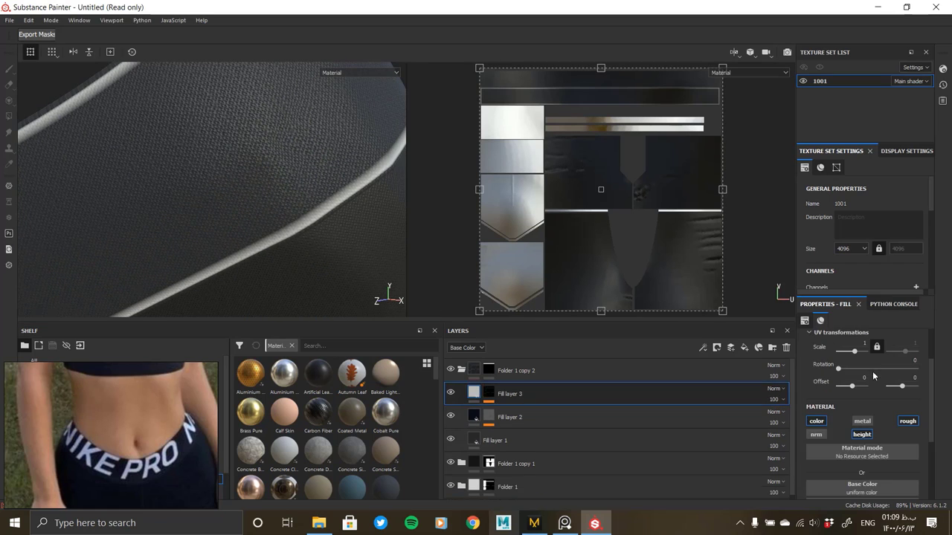
- Disable the color channel and set Fill layer 3's height to -0.0971
left_click(818, 424)
scroll(892, 437, "down", 2)
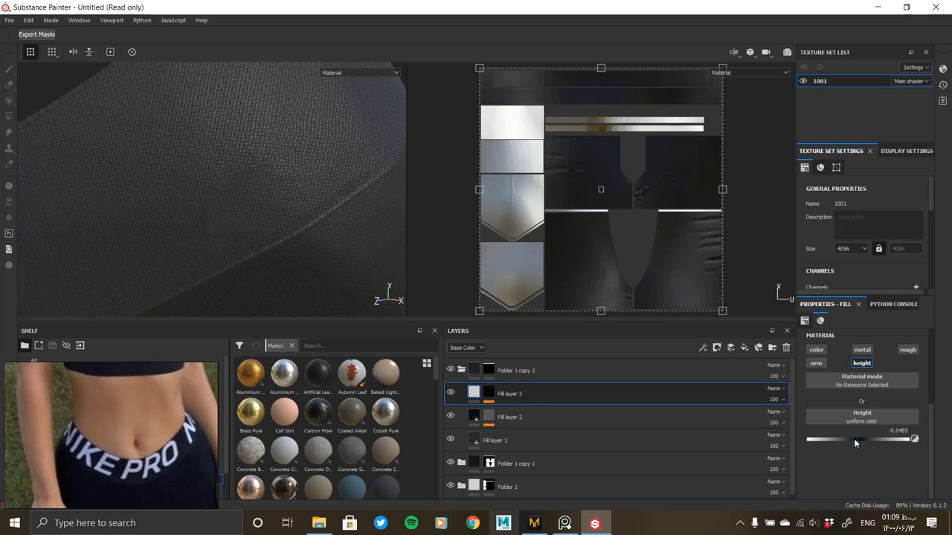
left_click_drag(862, 438, 861, 439)
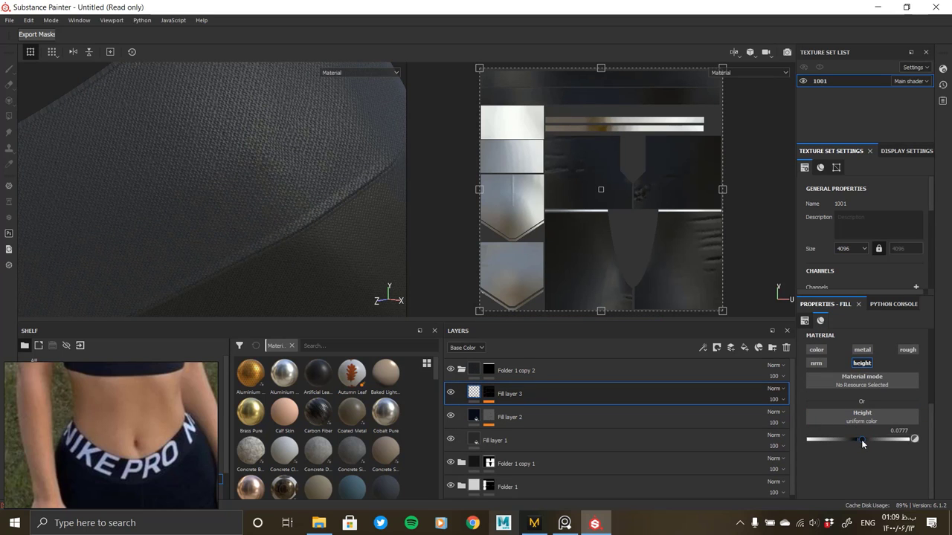
mouse_move(336, 192)
left_mouse_down("alt")
mouse_move(211, 238)
mouse_move(208, 220)
mouse_move(291, 210)
mouse_move(244, 204)
mouse_move(319, 215)
left_mouse_up("alt")
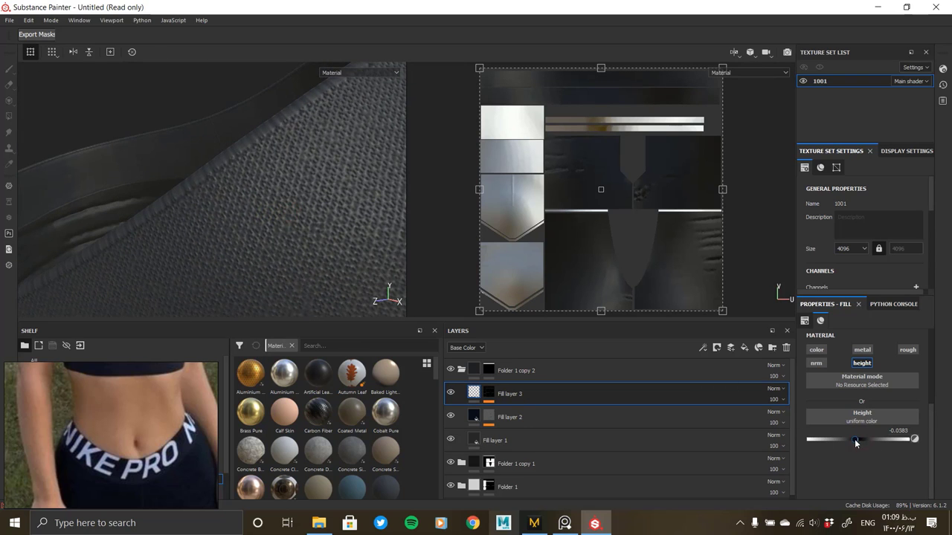
left_click_drag(854, 439, 852, 438)
mouse_move(197, 213)
left_mouse_down("alt")
mouse_move(335, 186)
mouse_move(293, 315)
left_mouse_up("alt")
scroll(238, 233, "up", 3)
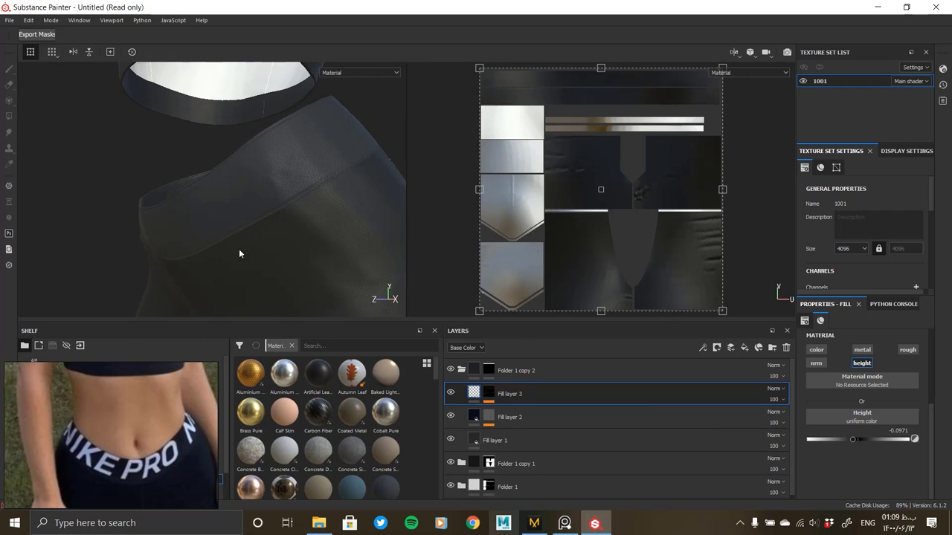
- Delete Fill layer 3 and duplicate Fill layer 2 in its place
right_click(525, 392)
left_click(571, 165)
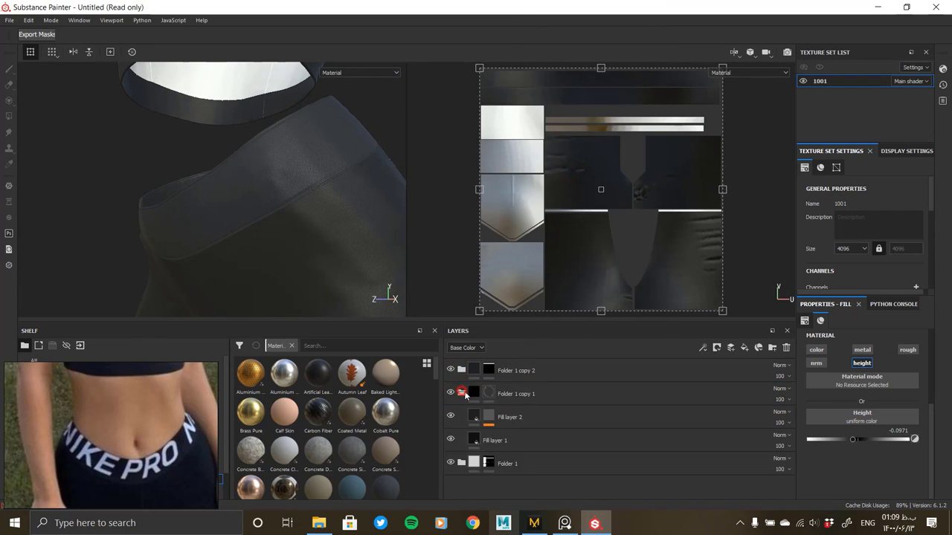
right_click(525, 417)
left_click(588, 196)
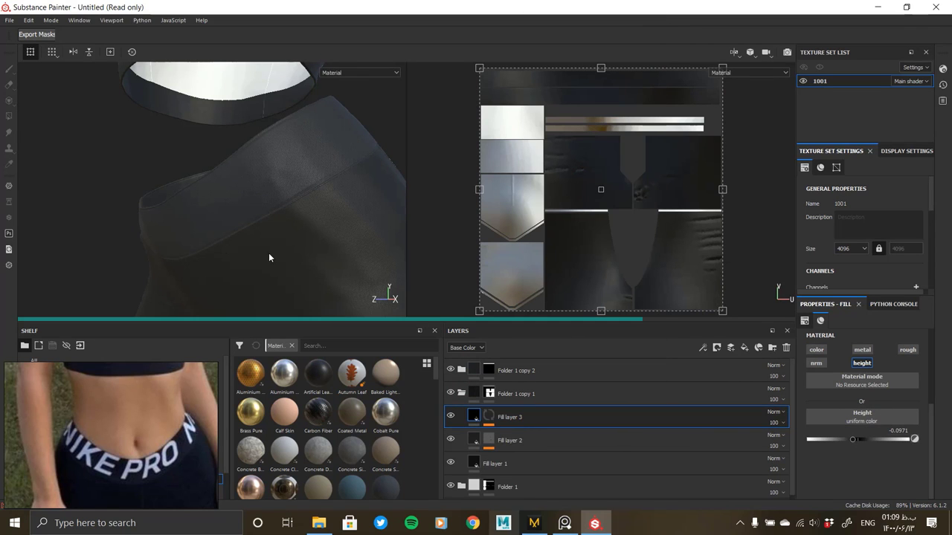
- Expand the bra's Folder 1 and duplicate its Fill layer 2 into Fill layer 3
right_click_drag(299, 211, 331, 211, "shift")
mouse_move(331, 211)
left_mouse_down("alt")
mouse_move(163, 238)
mouse_move(270, 218)
mouse_move(310, 345)
mouse_move(293, 226)
mouse_move(248, 185)
mouse_move(248, 212)
mouse_move(305, 200)
mouse_move(273, 191)
mouse_move(185, 278)
mouse_move(223, 290)
left_mouse_up("alt")
left_click_drag(506, 418, 467, 419)
left_click(467, 419)
right_click(528, 441)
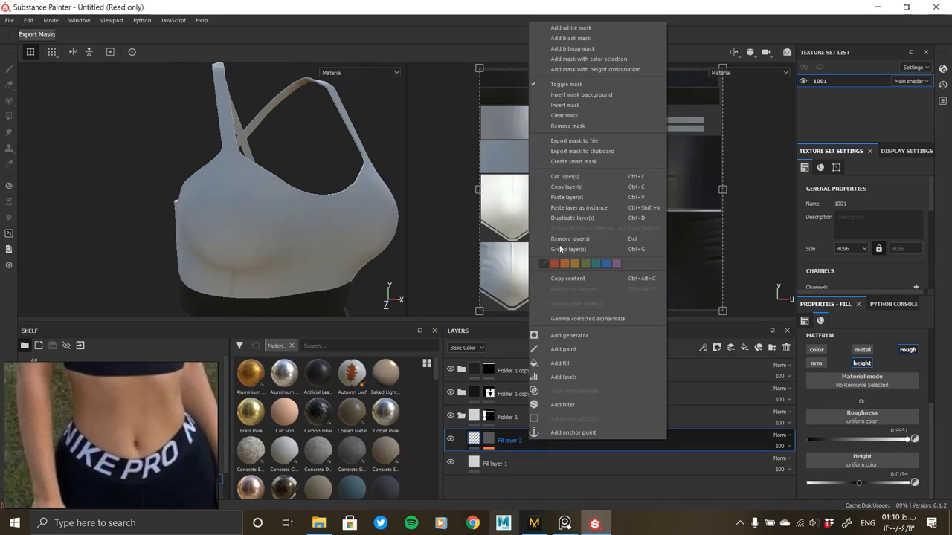
left_click(577, 198)
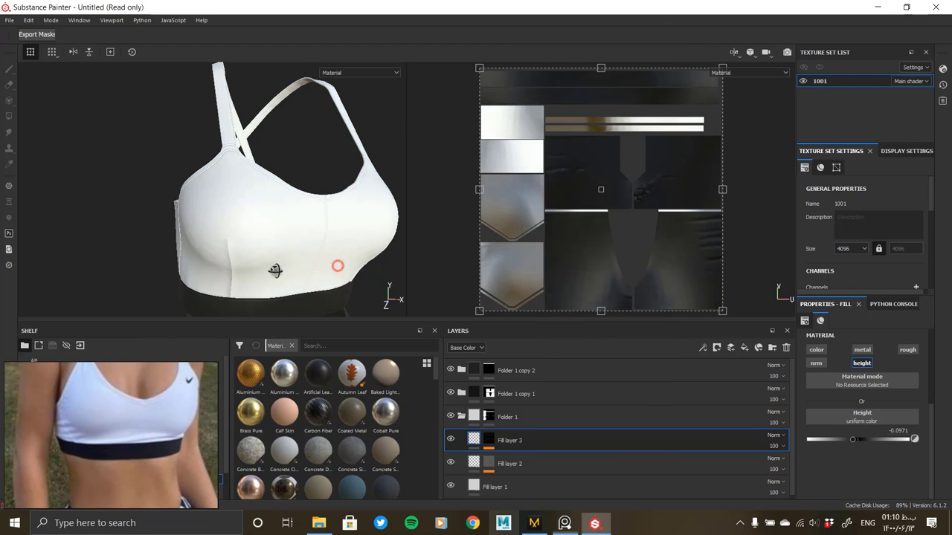
- Add an empty filter to Fill layer 3's mask above the UV Border Distance generator
mouse_move(276, 272)
left_mouse_down("alt")
mouse_move(232, 196)
mouse_move(250, 313)
mouse_move(262, 227)
left_mouse_up("alt")
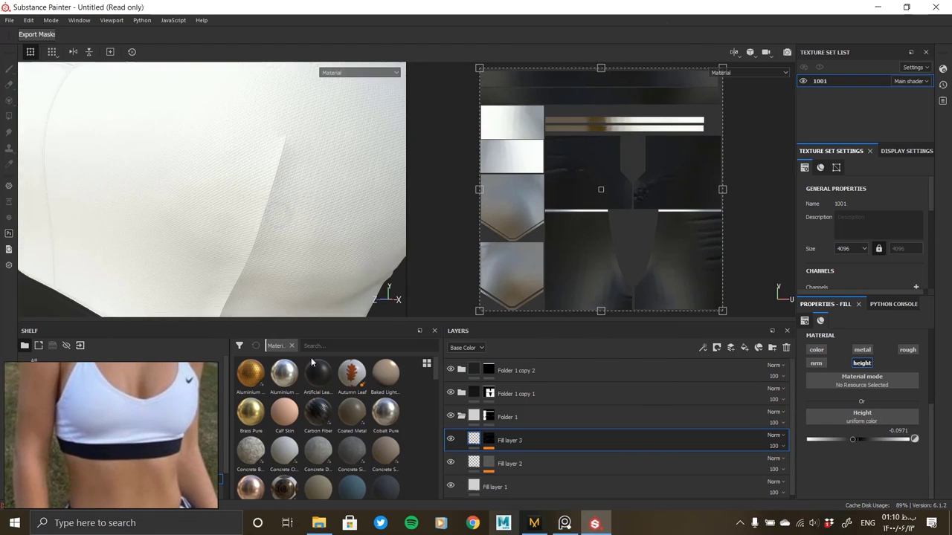
mouse_move(119, 203)
left_mouse_down("alt")
mouse_move(264, 240)
mouse_move(249, 266)
mouse_move(278, 241)
mouse_move(255, 219)
mouse_move(312, 278)
mouse_move(194, 166)
left_mouse_up("alt")
double_click(510, 441)
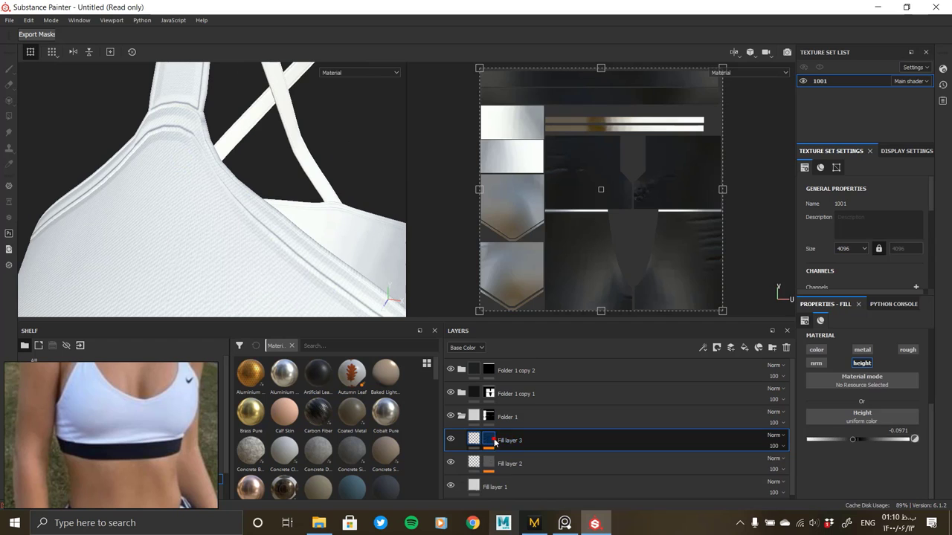
left_click(489, 440)
right_click(513, 458)
left_click(550, 390)
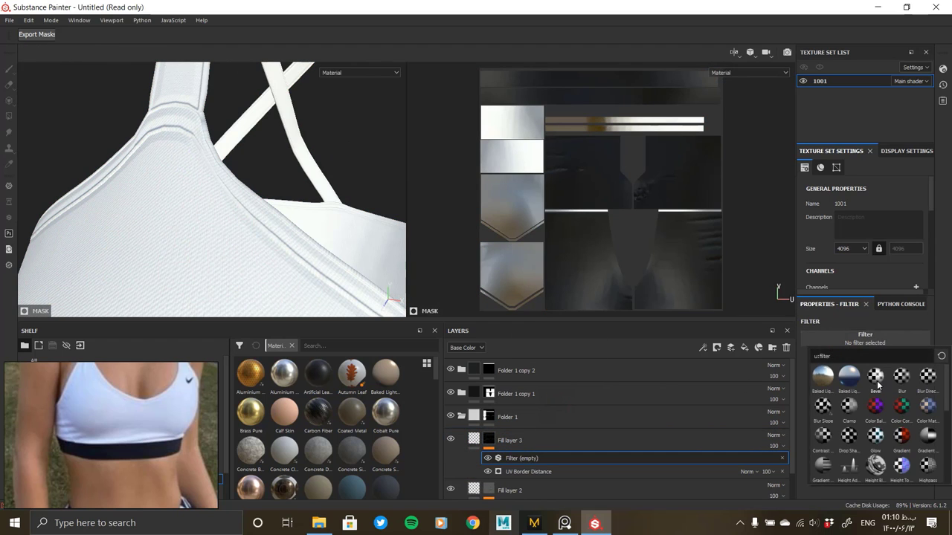
- Make Fill layer 3's mask filter a Blur with Blur Intensity 0.21
left_click(902, 377)
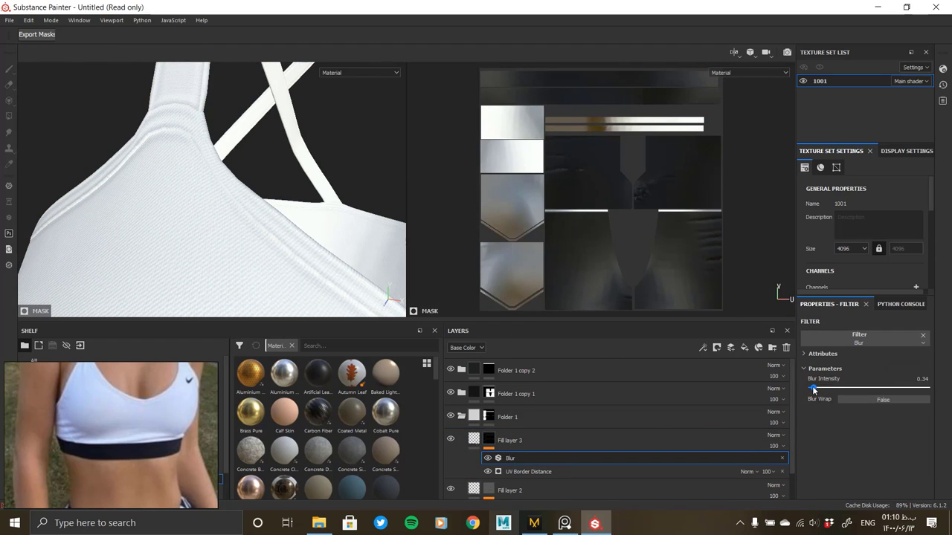
left_click(476, 440)
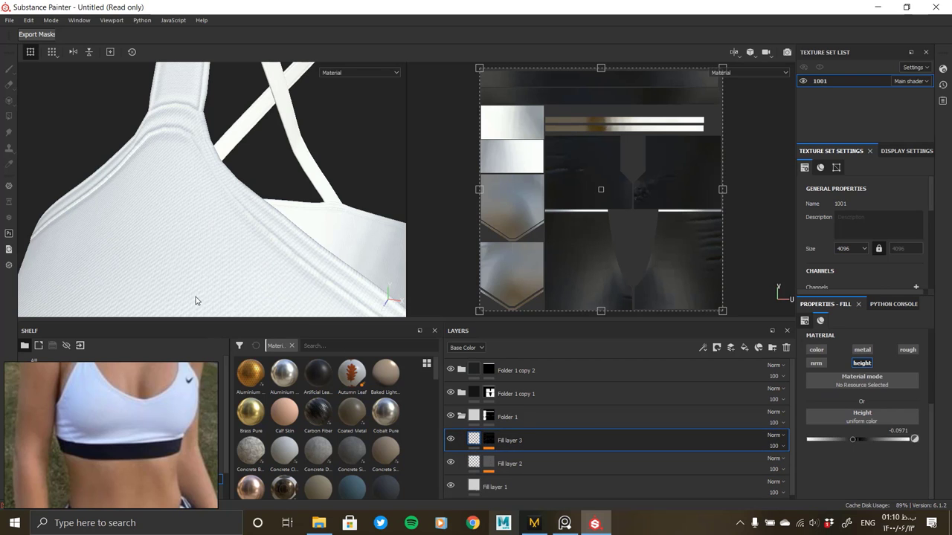
left_click_drag(232, 245, 230, 185, "alt")
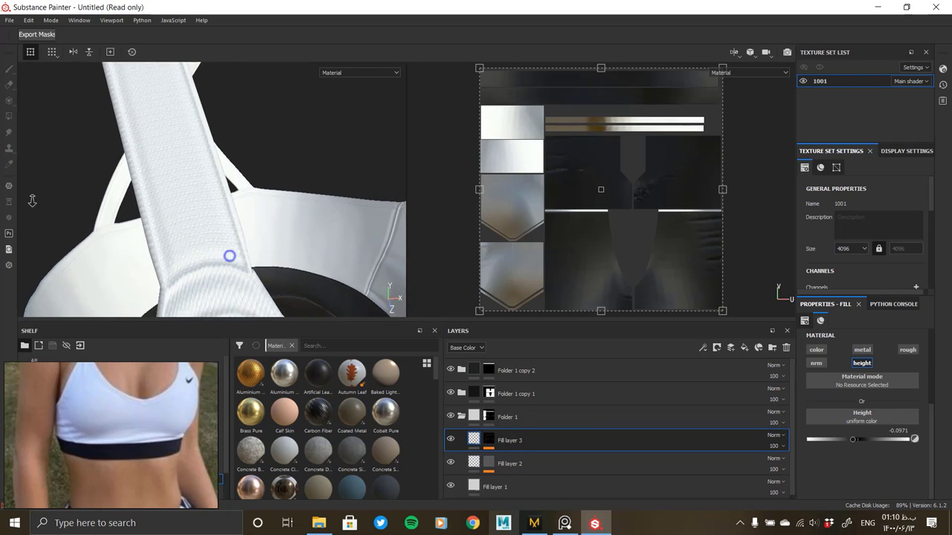
left_click_drag(230, 184, 223, 223, "alt")
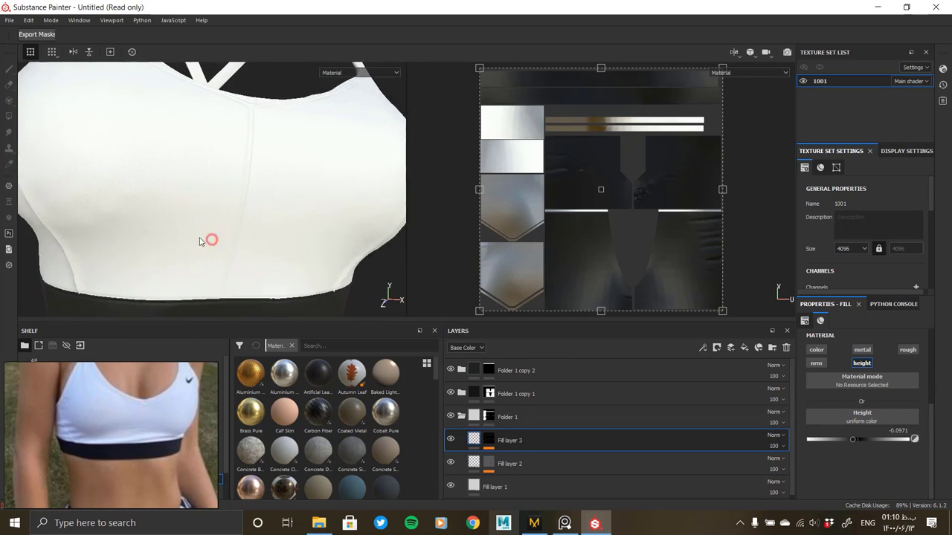
left_click(489, 440)
right_click(543, 457)
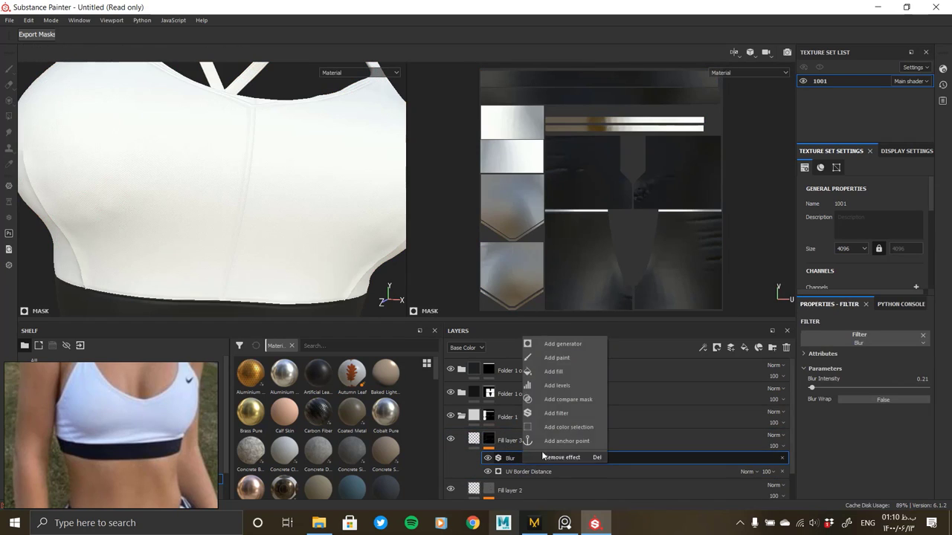
- Add a Paint effect above the Blur in Fill layer 3's mask and show the mask for painting
left_click(557, 358)
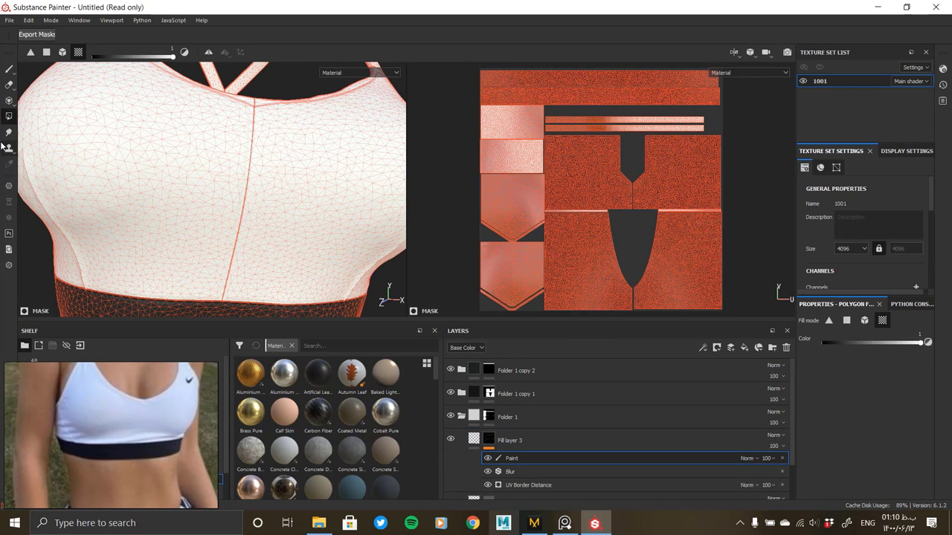
scroll(604, 210, "up", 3)
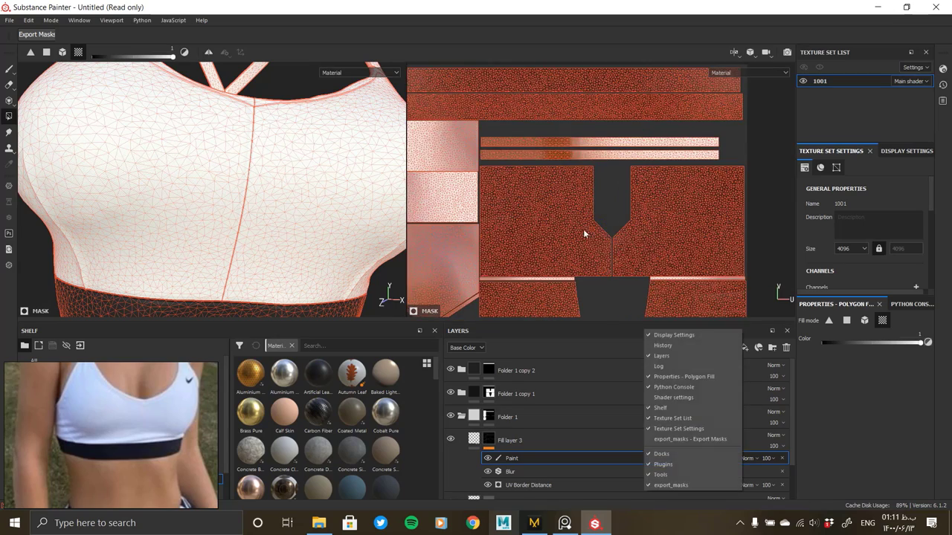
scroll(583, 229, "up", 2)
scroll(542, 186, "up", 2)
scroll(534, 216, "up", 2)
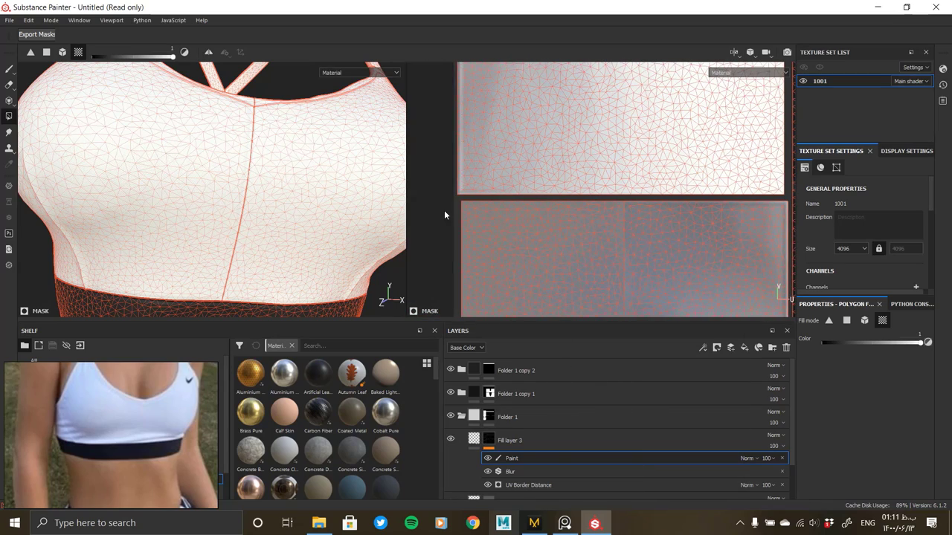
left_click(499, 440, "alt")
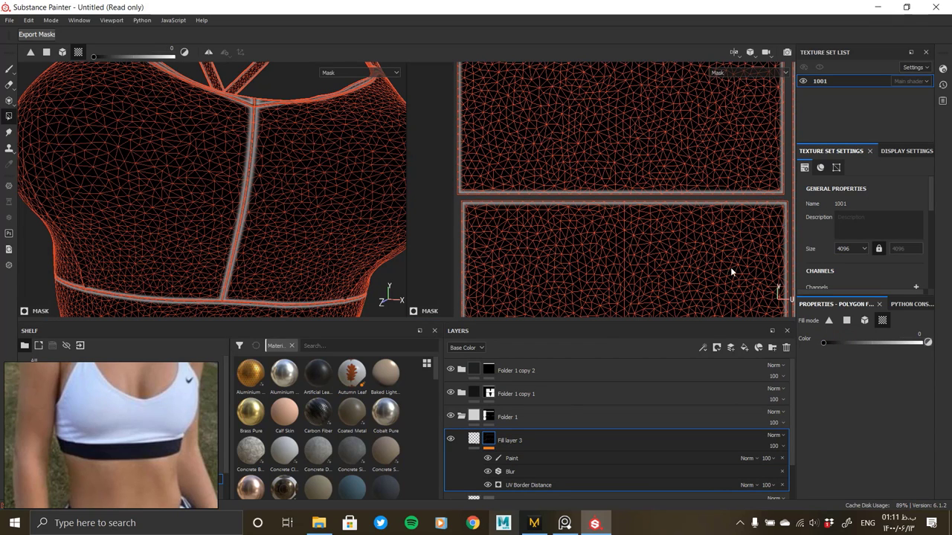
left_click(513, 458)
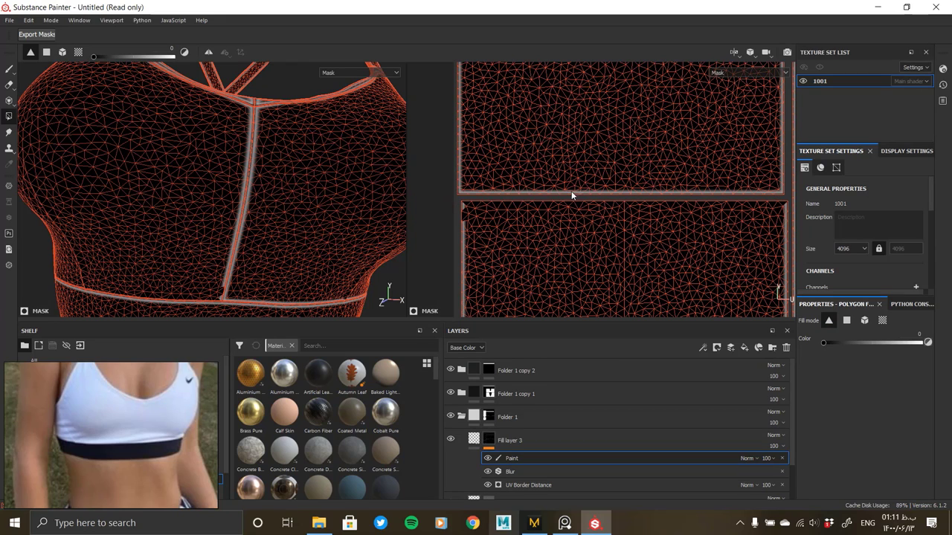
mouse_move(270, 257)
left_mouse_down("alt")
mouse_move(235, 146)
mouse_move(305, 219)
mouse_move(300, 210)
mouse_move(245, 290)
mouse_move(190, 199)
mouse_move(225, 198)
left_mouse_up("alt")
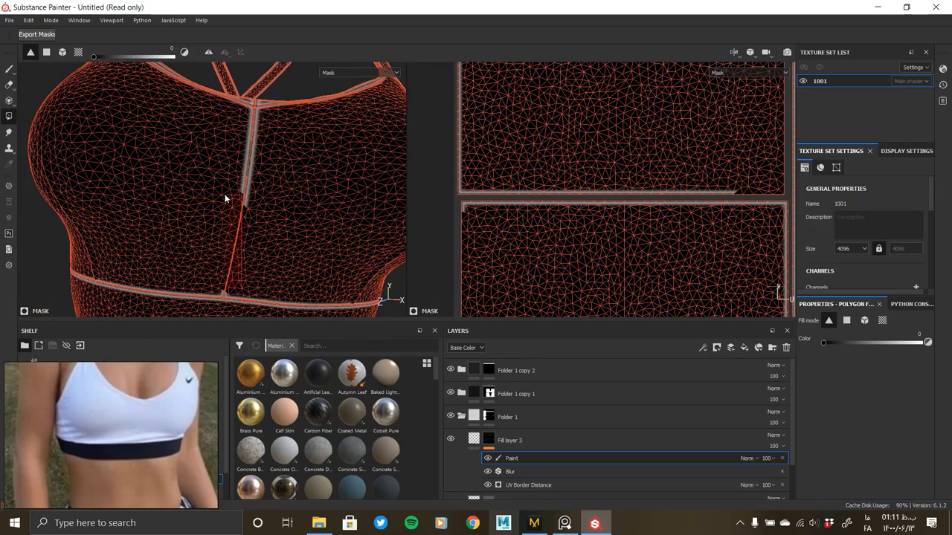
- Paint black into the mask to erase part of the centre seam line
key("1")
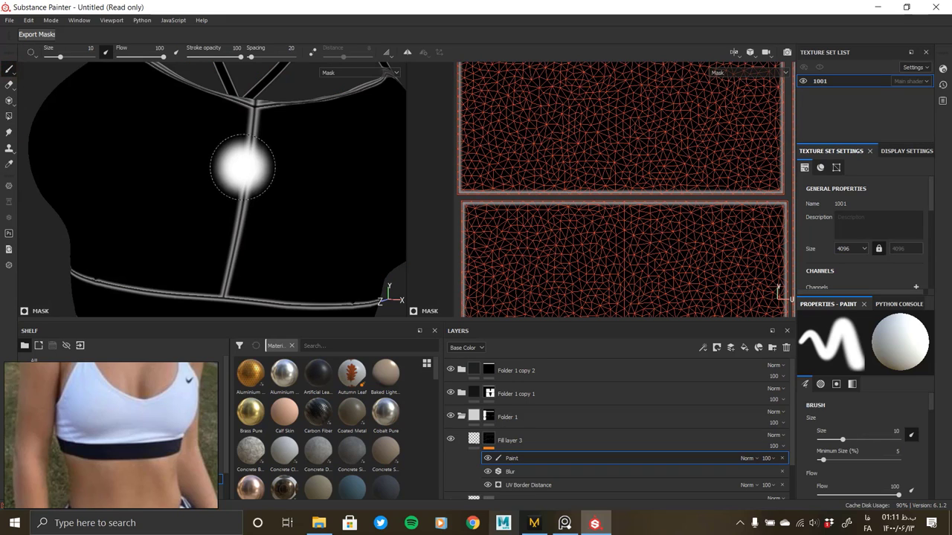
scroll(860, 485, "down", 5)
left_click_drag(834, 438, 809, 438)
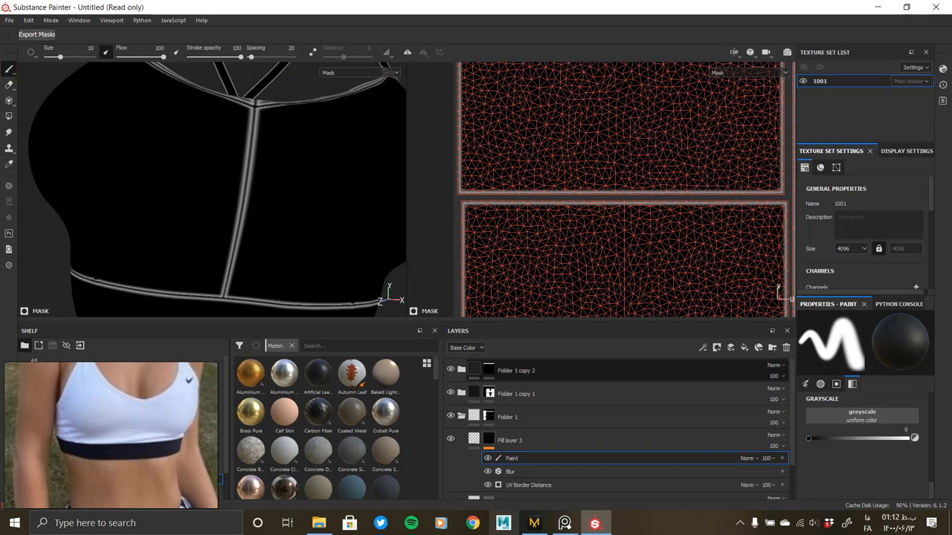
mouse_move(245, 167)
left_mouse_down()
mouse_move(245, 197)
mouse_move(265, 220)
left_mouse_up()
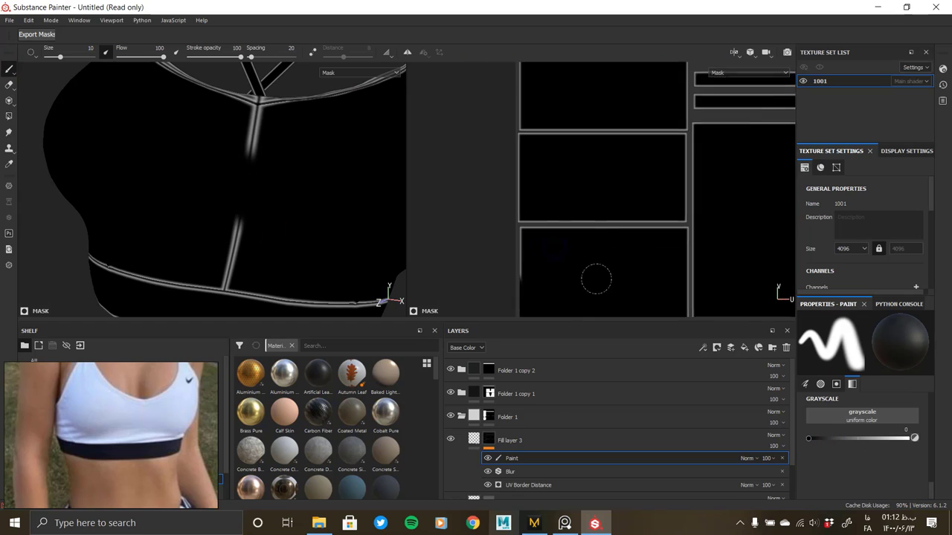
- Shrink the brush, black out more trim along the island edges, then reselect Fill layer 3
scroll(600, 223, "up", 2)
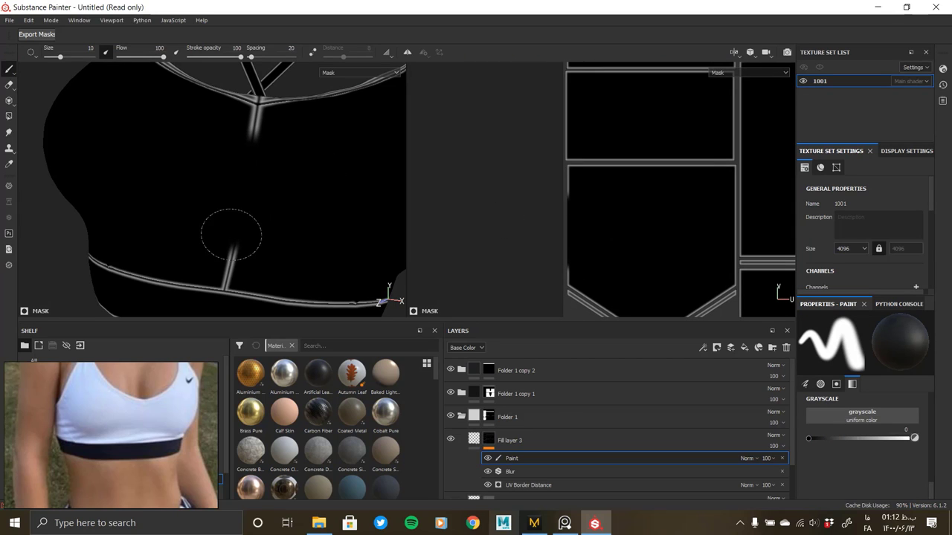
scroll(558, 213, "up", 2)
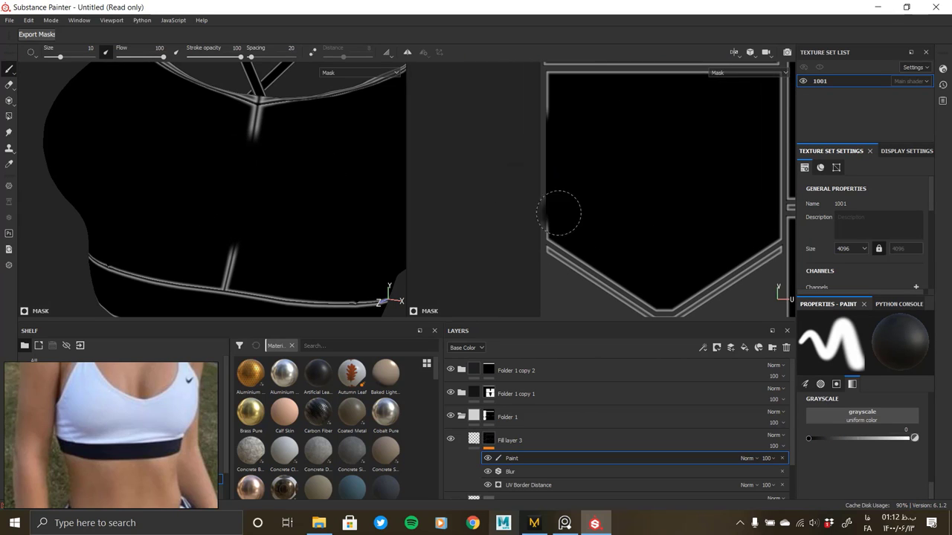
right_click_drag(558, 214, 555, 218, "ctrl")
scroll(559, 224, "up", 2)
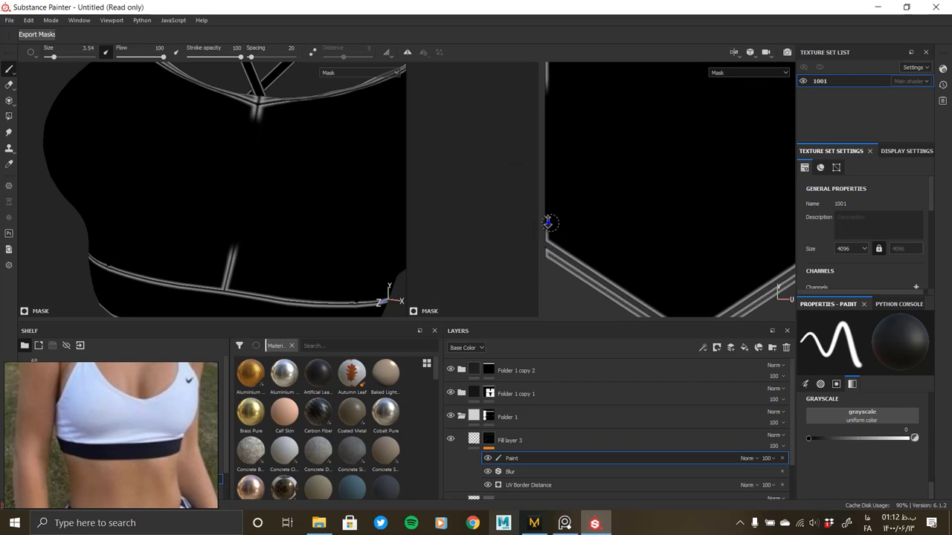
scroll(546, 223, "up", 2)
scroll(565, 215, "down", 2)
scroll(531, 221, "up", 2)
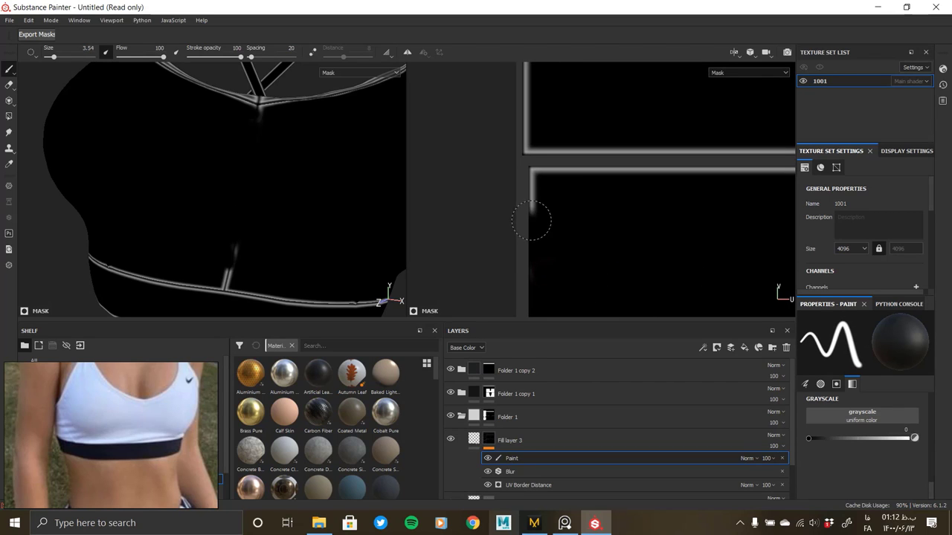
scroll(532, 190, "down", 2)
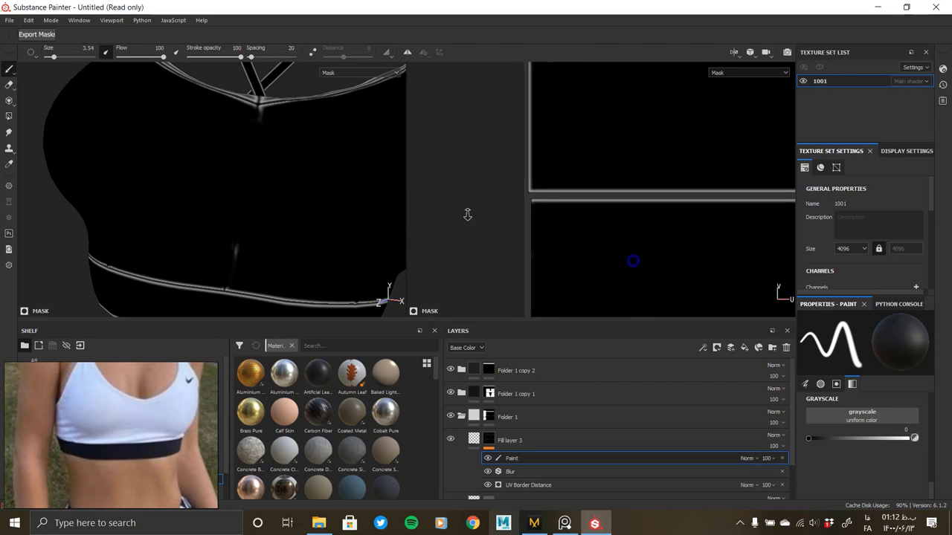
scroll(559, 149, "up", 2)
scroll(565, 160, "up", 1)
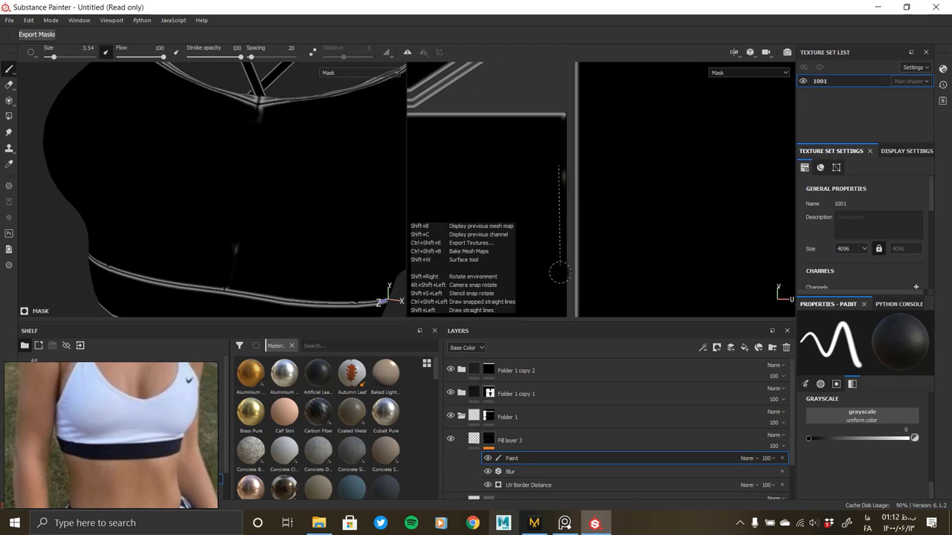
scroll(569, 170, "down", 2)
scroll(580, 173, "up", 2)
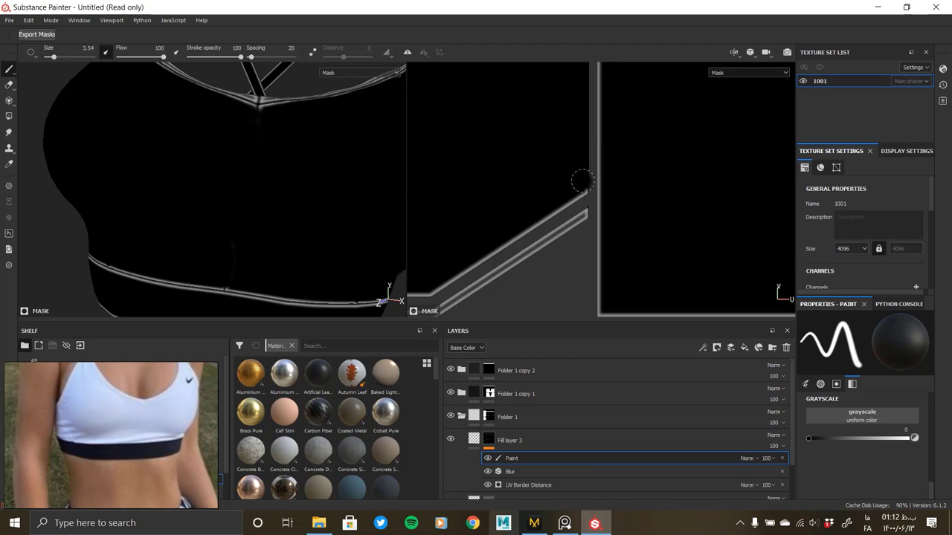
left_click(521, 439)
scroll(272, 208, "down", 1)
- Shrink the brush to 0.64 and dab black onto the seam near the top edge
scroll(266, 196, "down", 1)
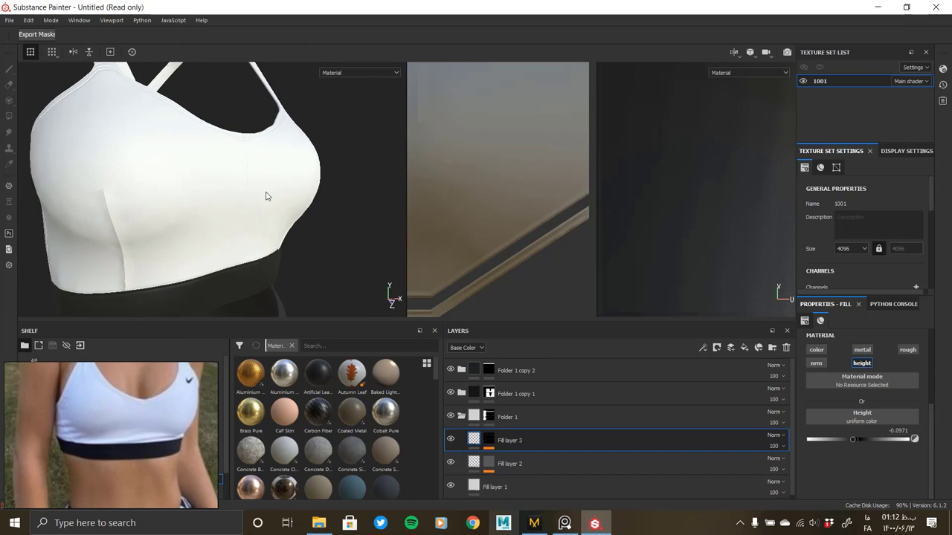
scroll(266, 196, "up", 1)
left_click(506, 457)
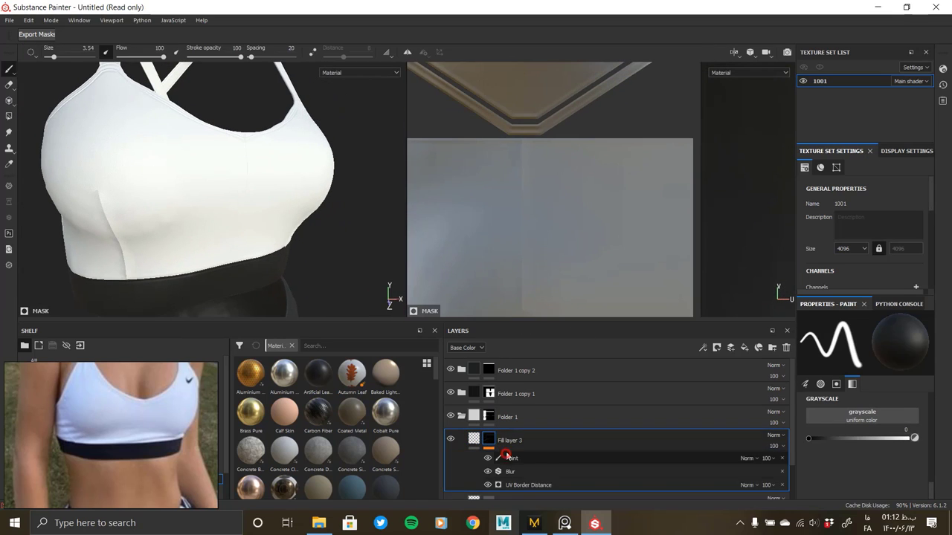
scroll(282, 193, "up", 5)
right_click_drag(276, 202, 286, 188, "ctrl")
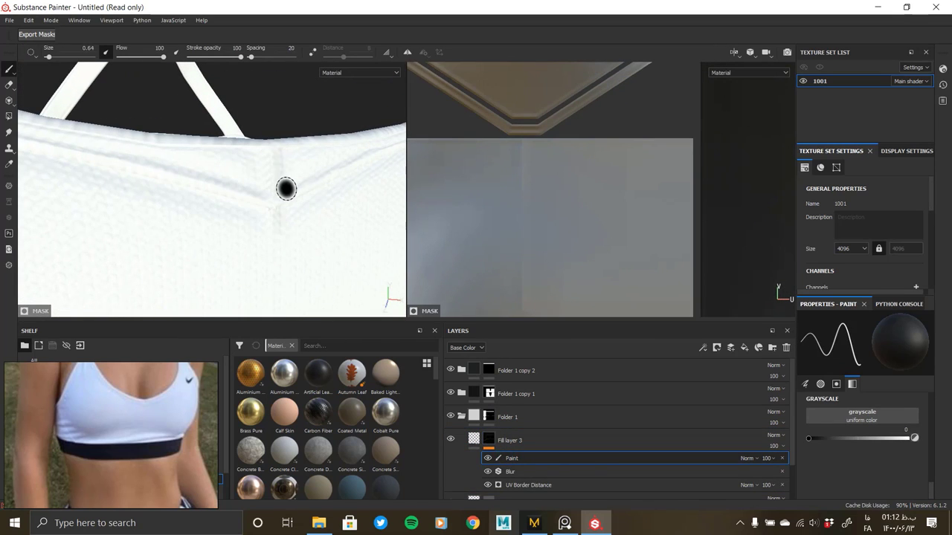
left_click_drag(283, 163, 229, 173)
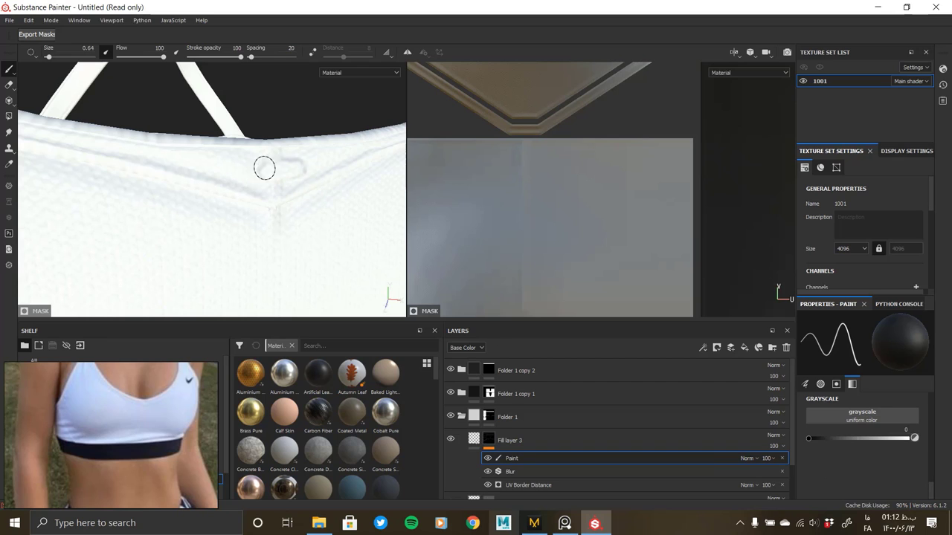
left_click(901, 438)
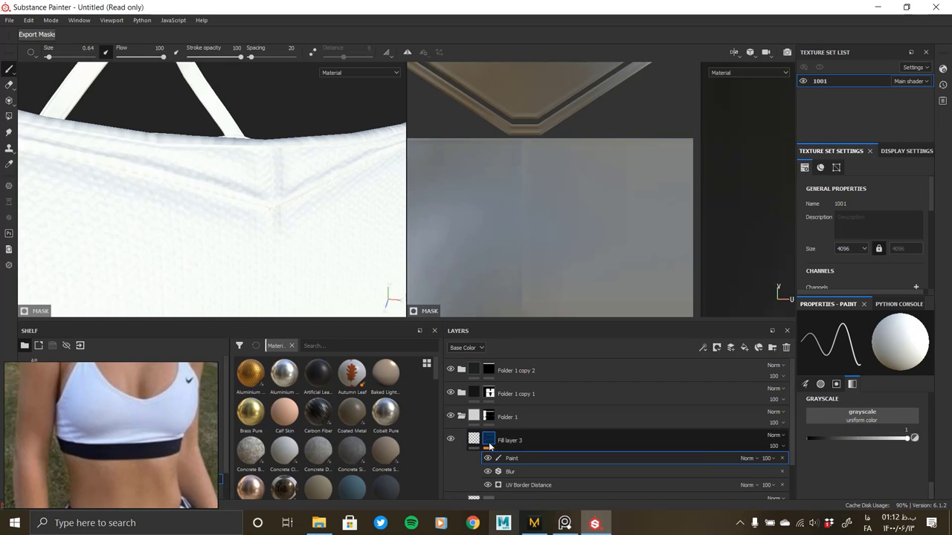
- In mask view, undo unwanted strokes and switch the paint to a light grey
key("m")
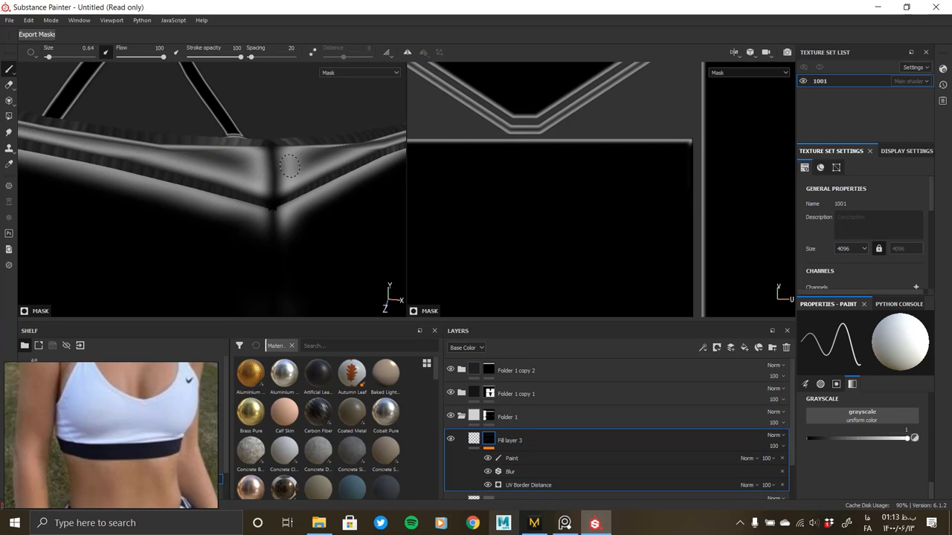
left_click(512, 458)
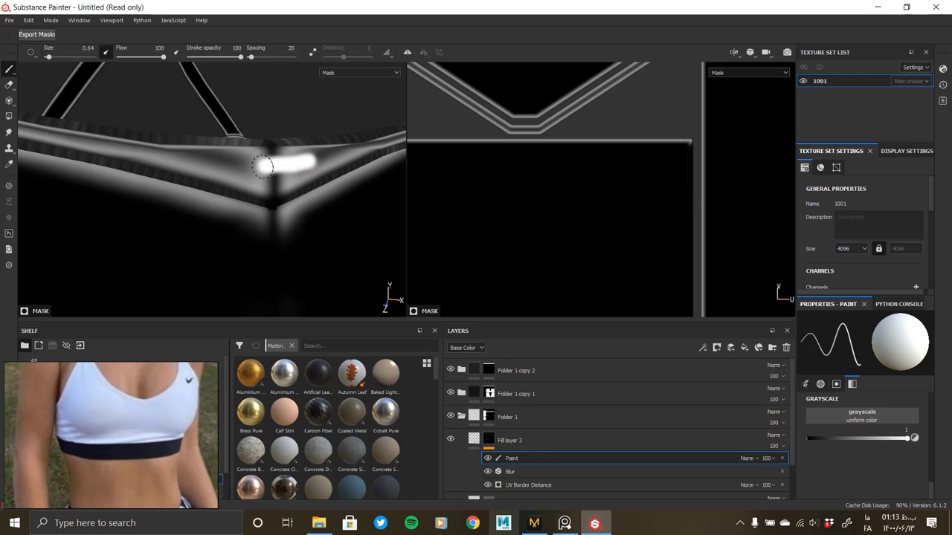
key("x")
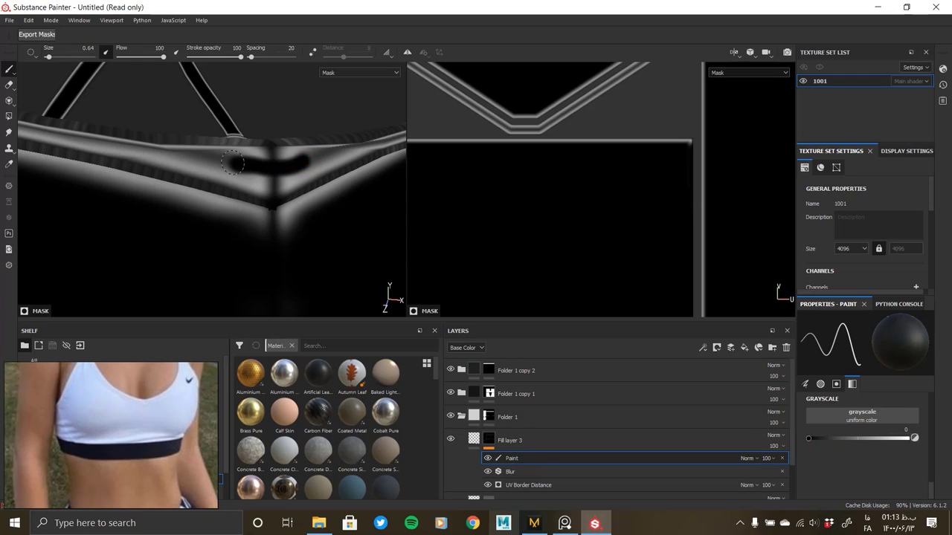
key("ctrl+z")
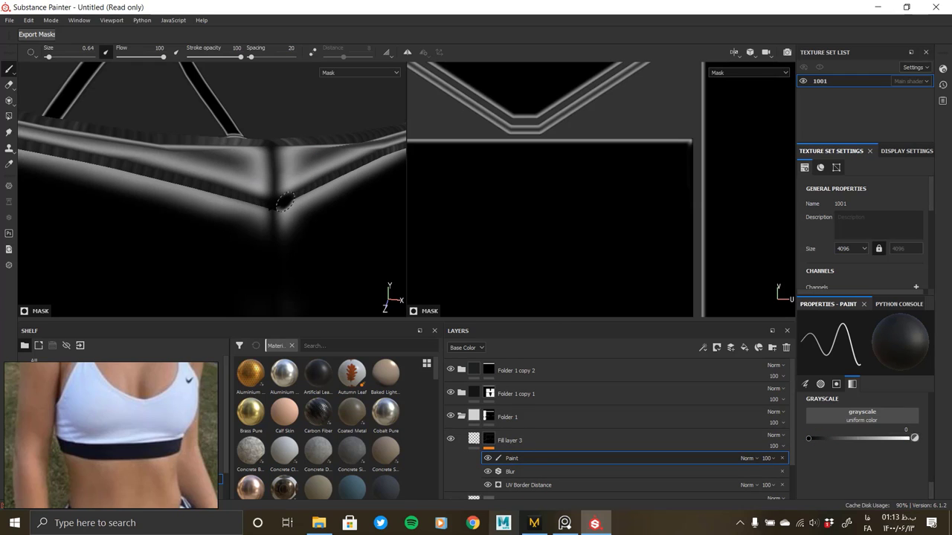
left_click(843, 438)
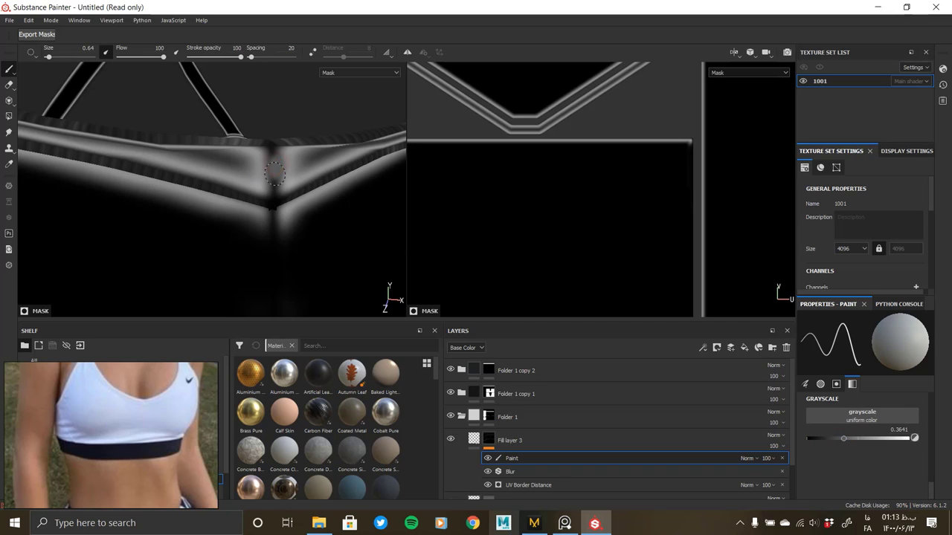
left_click(851, 438)
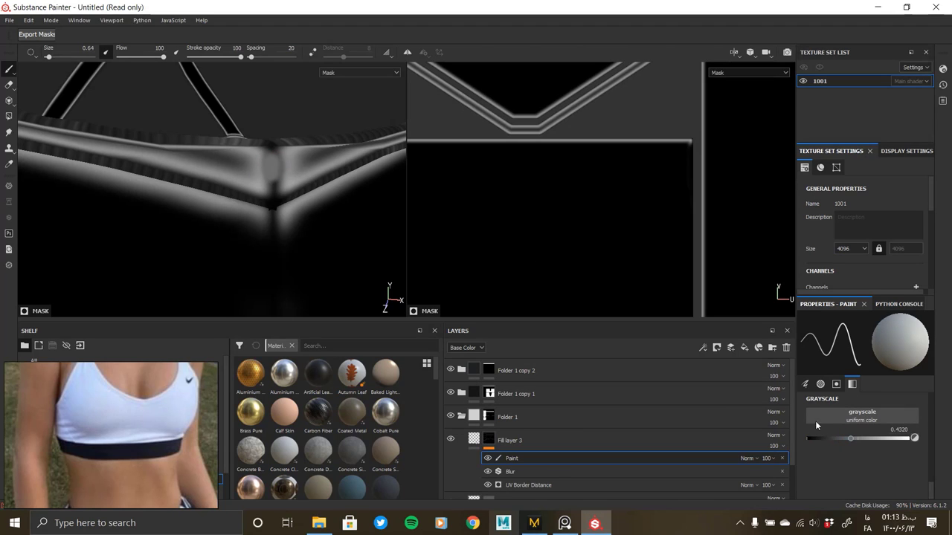
left_click(860, 438)
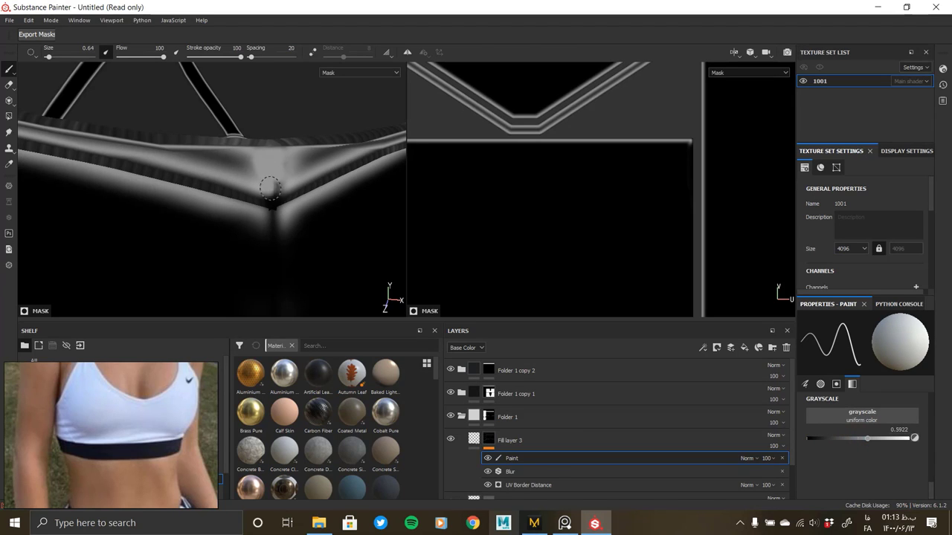
- Switch back to Material view and orbit around the white top and navy leggings
key("m")
mouse_move(290, 242)
left_mouse_down("alt")
mouse_move(157, 170)
mouse_move(291, 203)
mouse_move(213, 105)
mouse_move(287, 193)
mouse_move(68, 215)
mouse_move(291, 235)
left_mouse_up("alt")
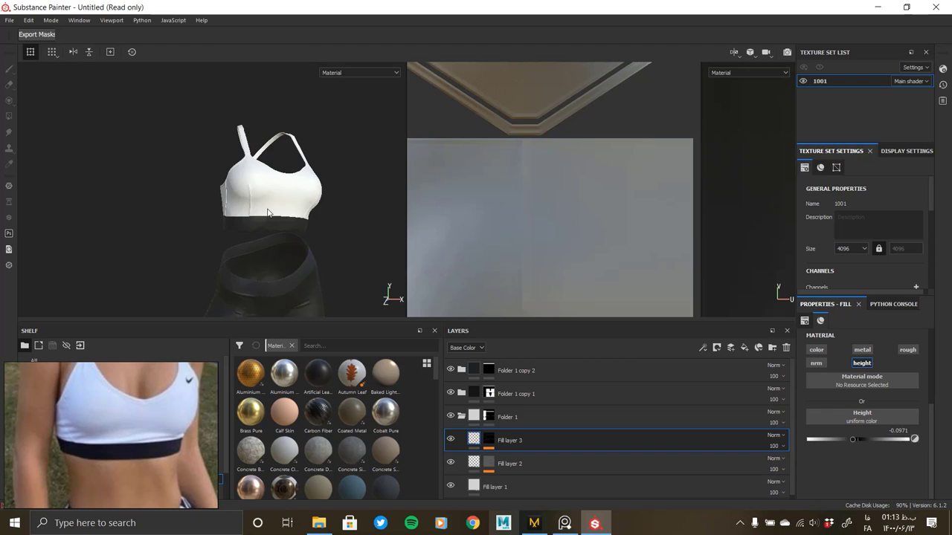
scroll(291, 235, "up", 3)
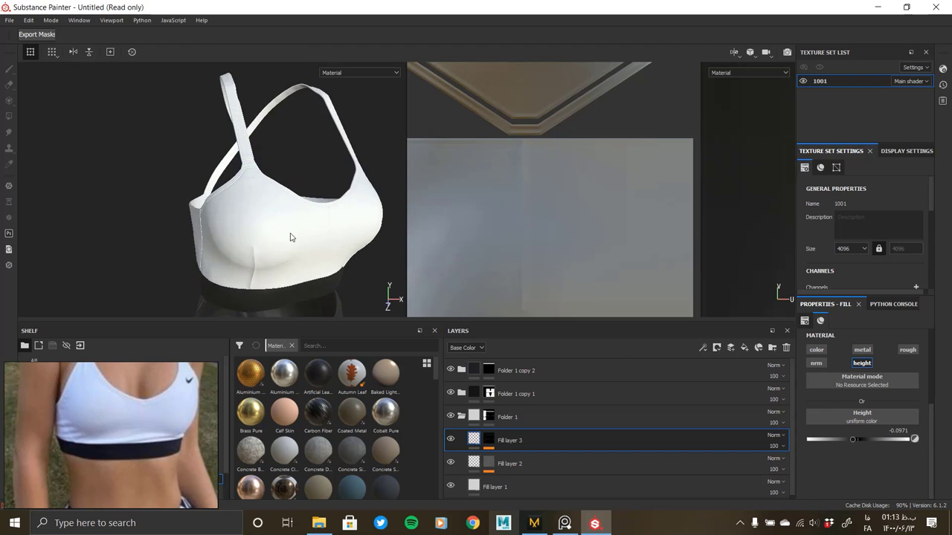
middle_click_drag(291, 236, 185, 174, "alt")
scroll(186, 174, "down", 2)
left_click_drag(249, 223, 267, 184, "alt")
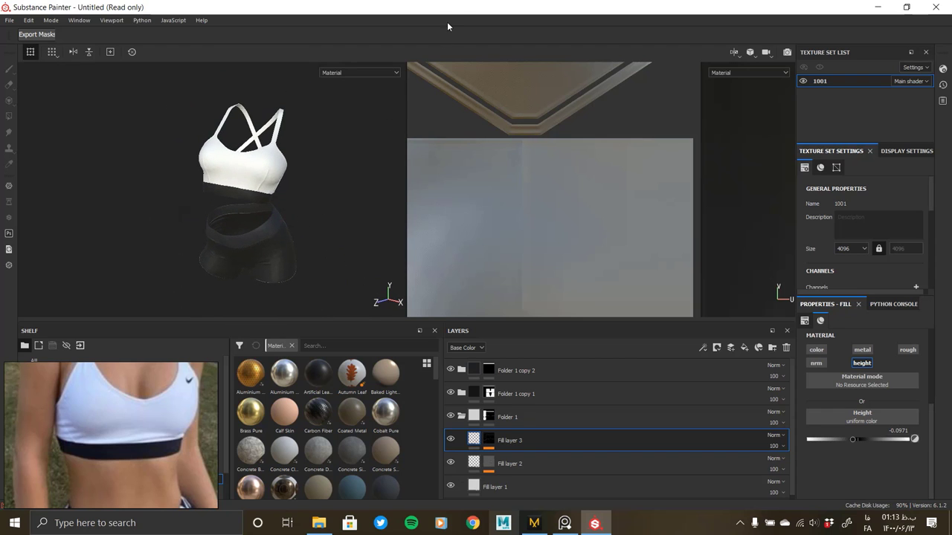